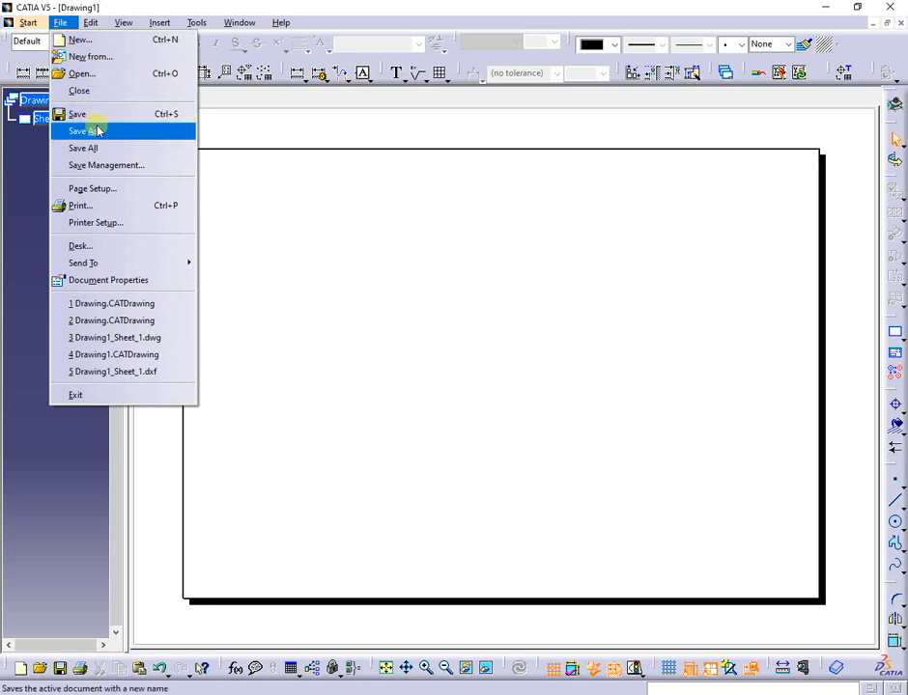
Save the new drawing in the CATIA CATalog folder under the file name Drawing.CATDrawing
left_click(87, 131)
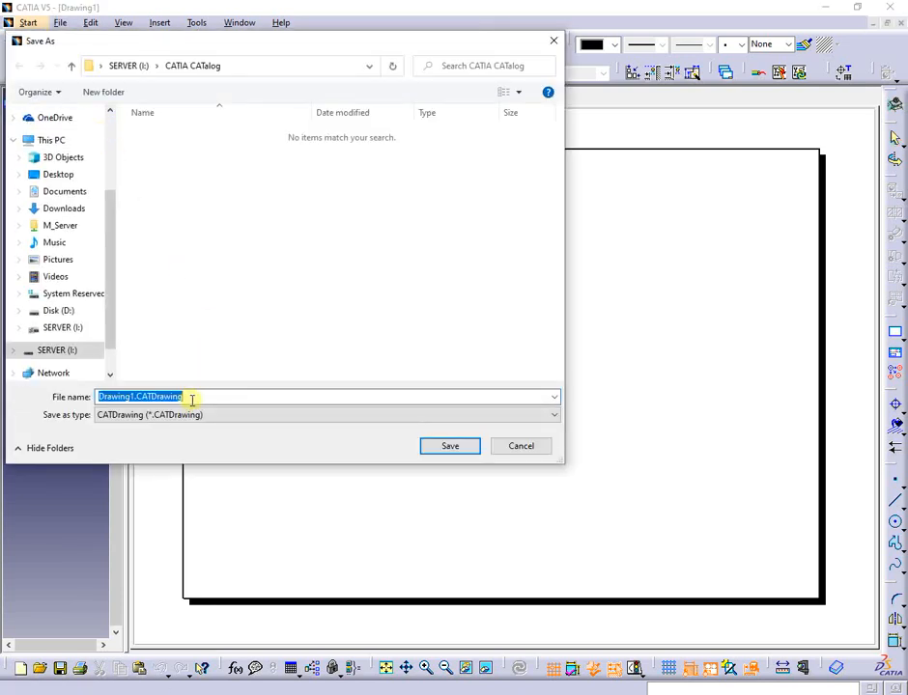
left_click(137, 397)
key("BackSpace")
left_click(449, 445)
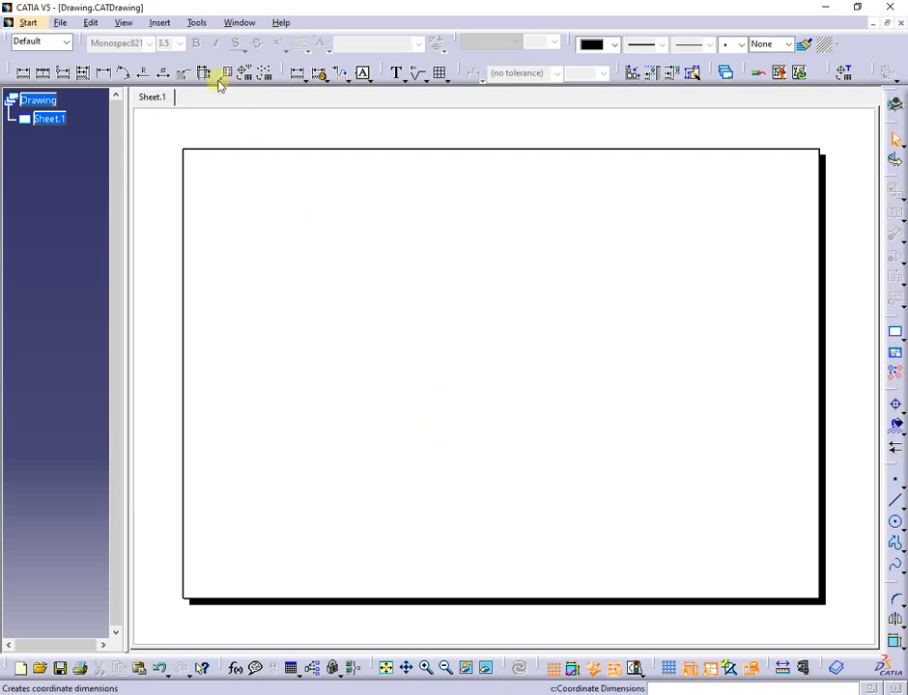
Add a new detail sheet to the drawing
left_click(160, 22)
mouse_move(192, 88)
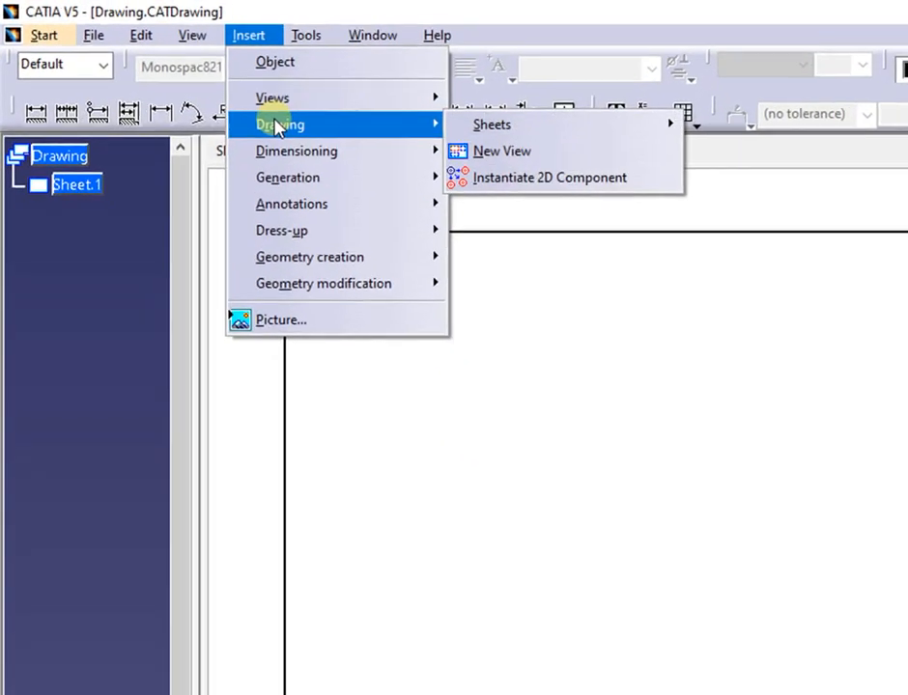
mouse_move(349, 90)
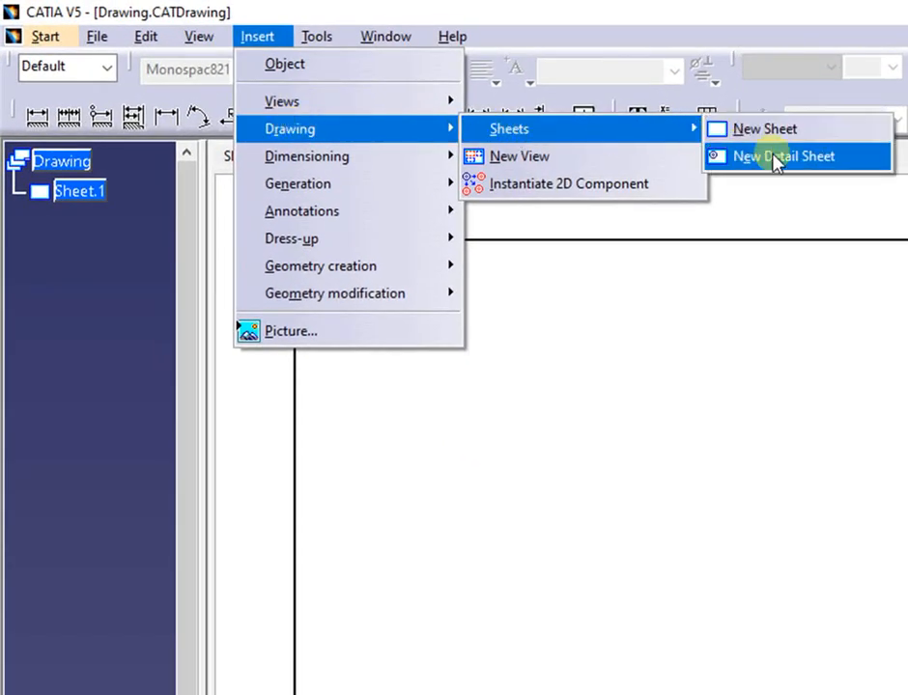
left_click(877, 164)
Rename the Sheet.2 (Detail) sheet as Frames in its properties
right_click(124, 220)
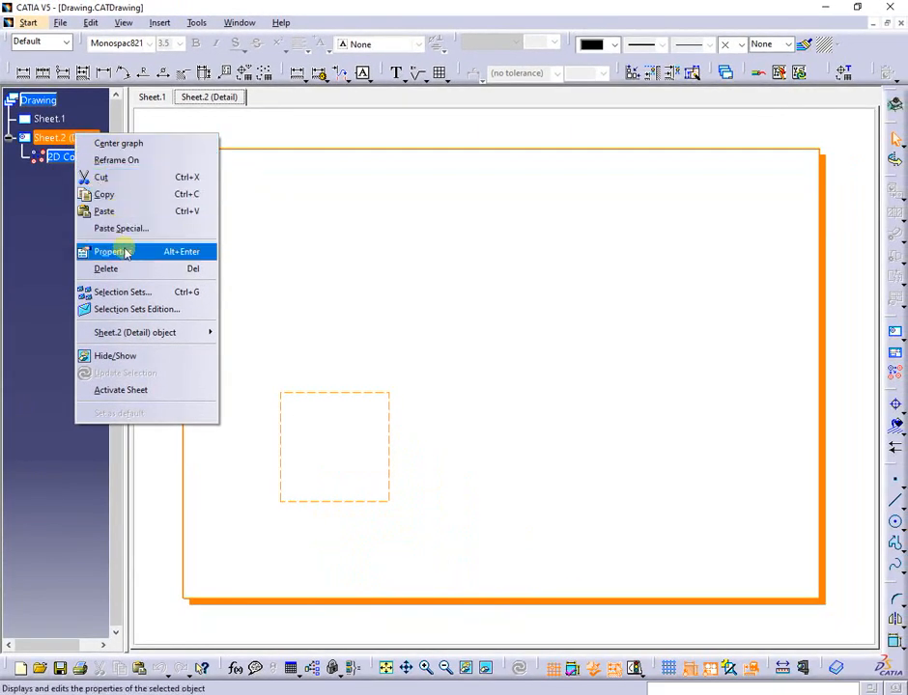
left_click(131, 294)
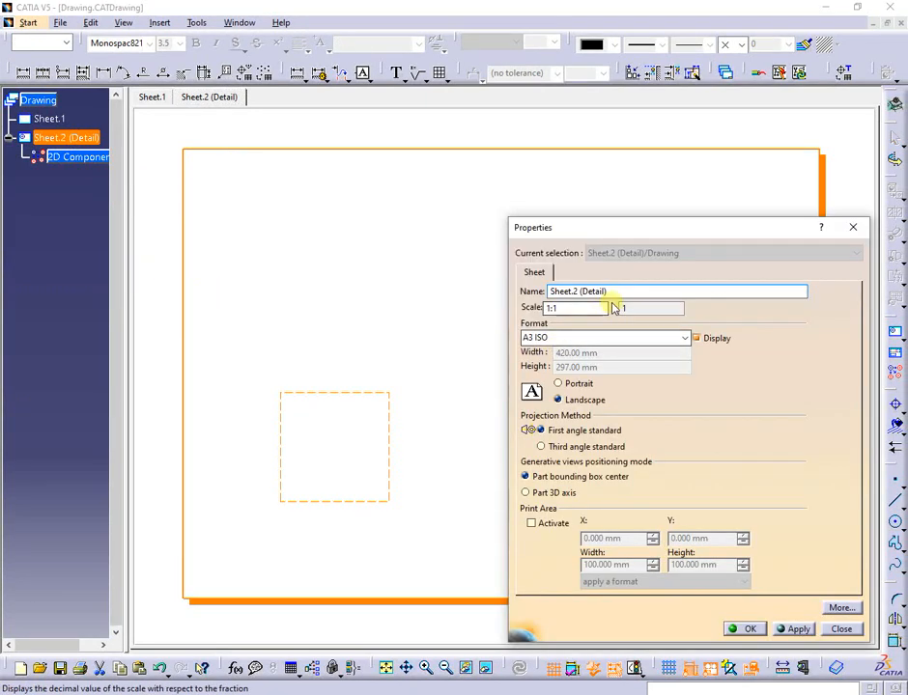
left_click_drag(633, 290, 419, 293)
type("Frames")
left_click(750, 629)
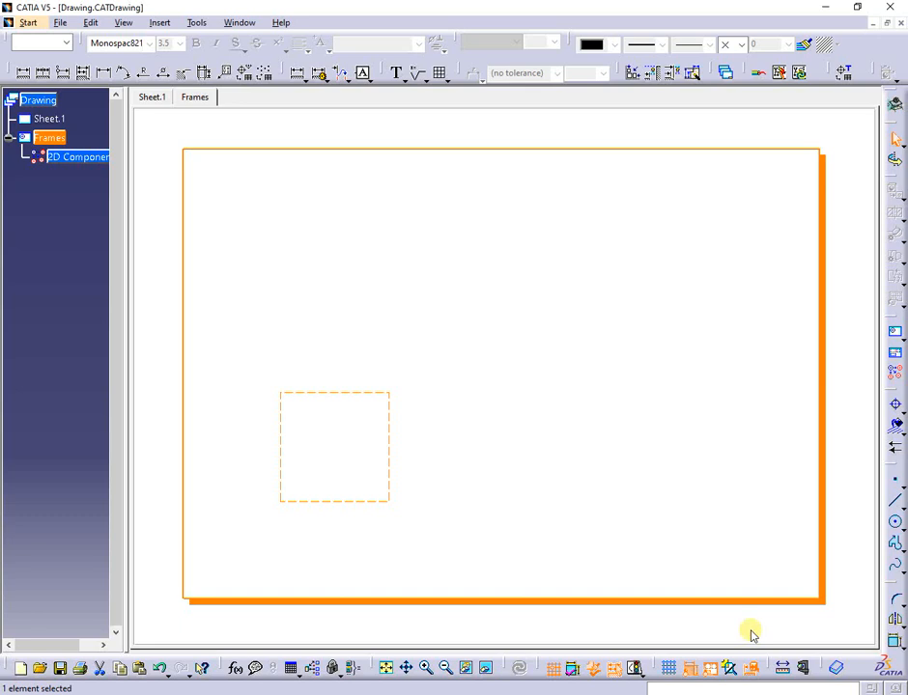
Add another detail sheet after the Frames sheet
left_click(157, 22)
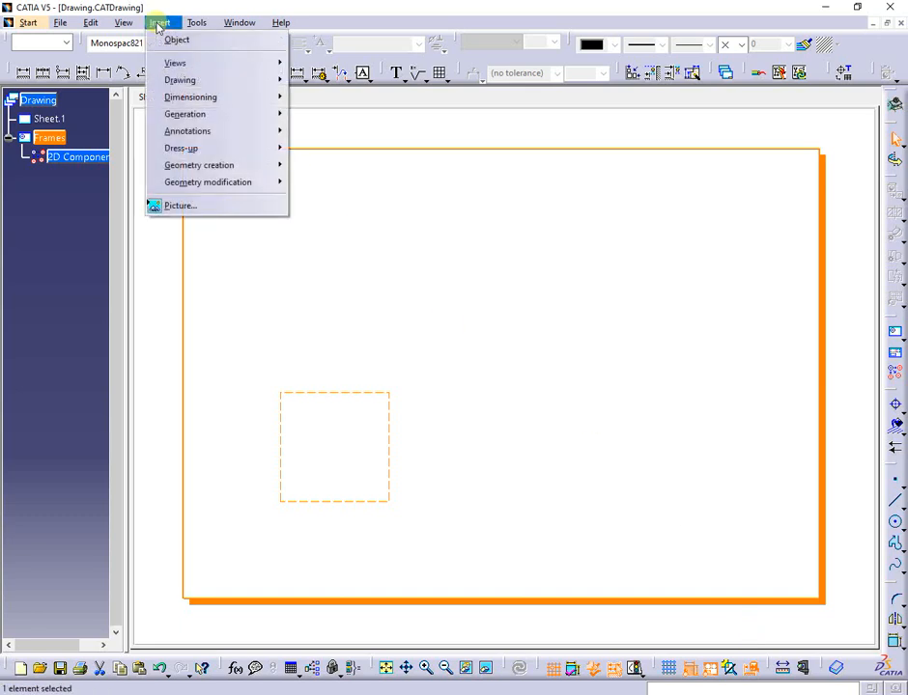
mouse_move(182, 81)
mouse_move(322, 80)
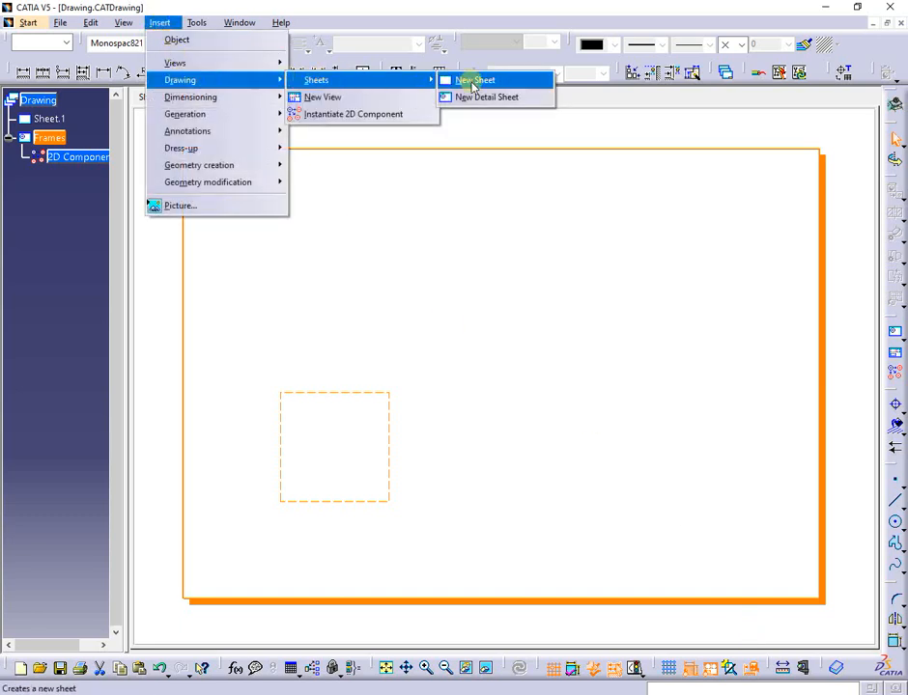
left_click(472, 98)
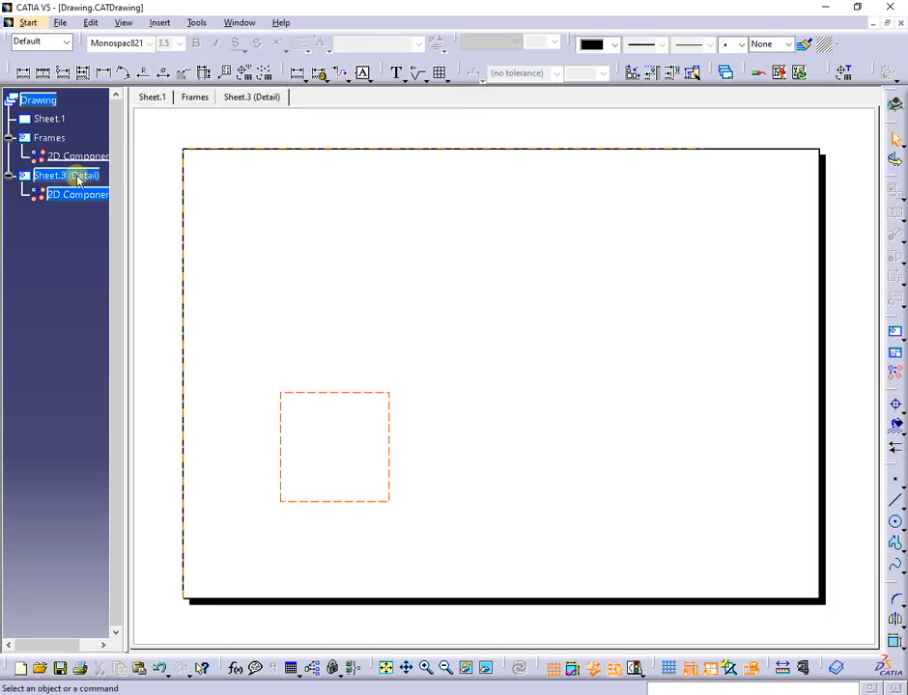
Rename the Sheet.3 (Detail) sheet as General_assy in its properties
right_click(78, 179)
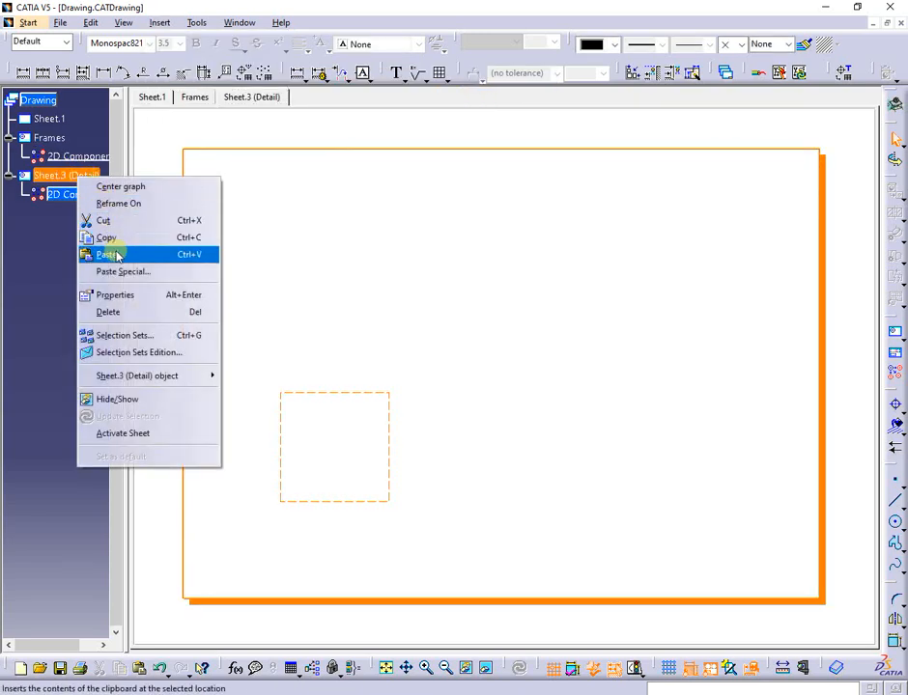
left_click(133, 296)
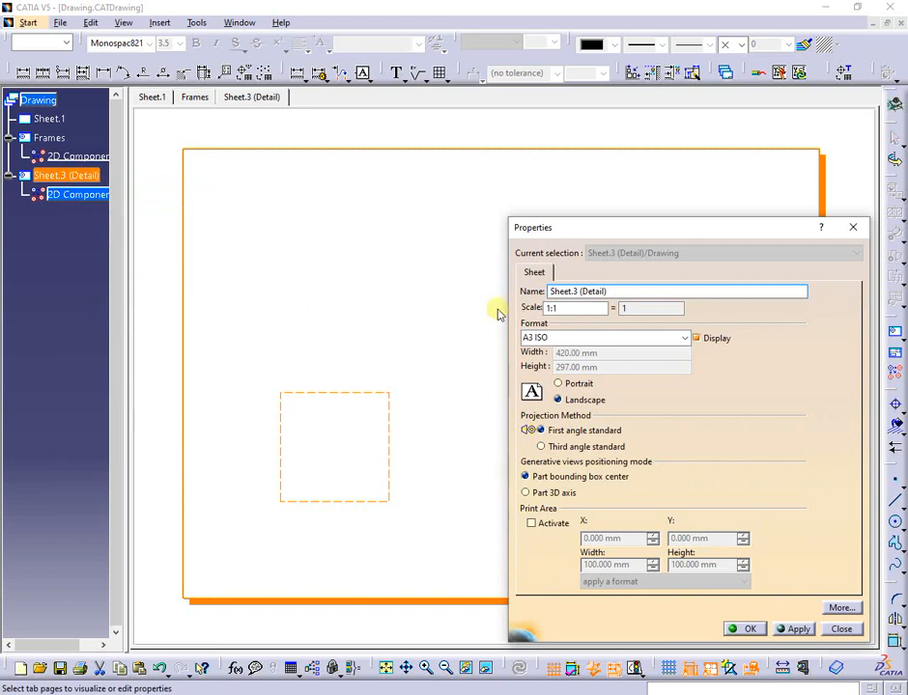
left_click_drag(610, 299, 462, 300)
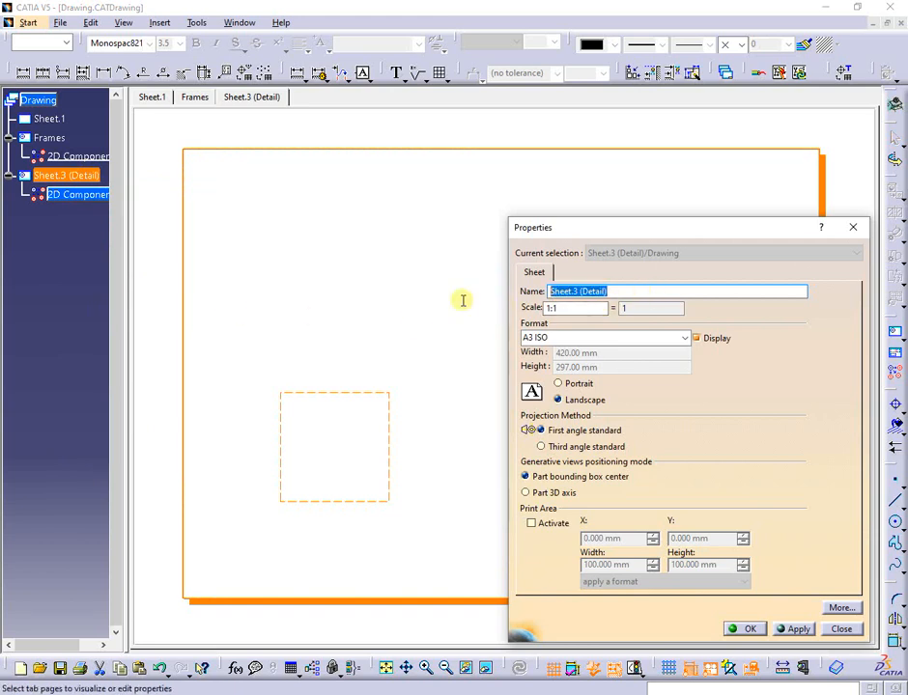
type("General_assy")
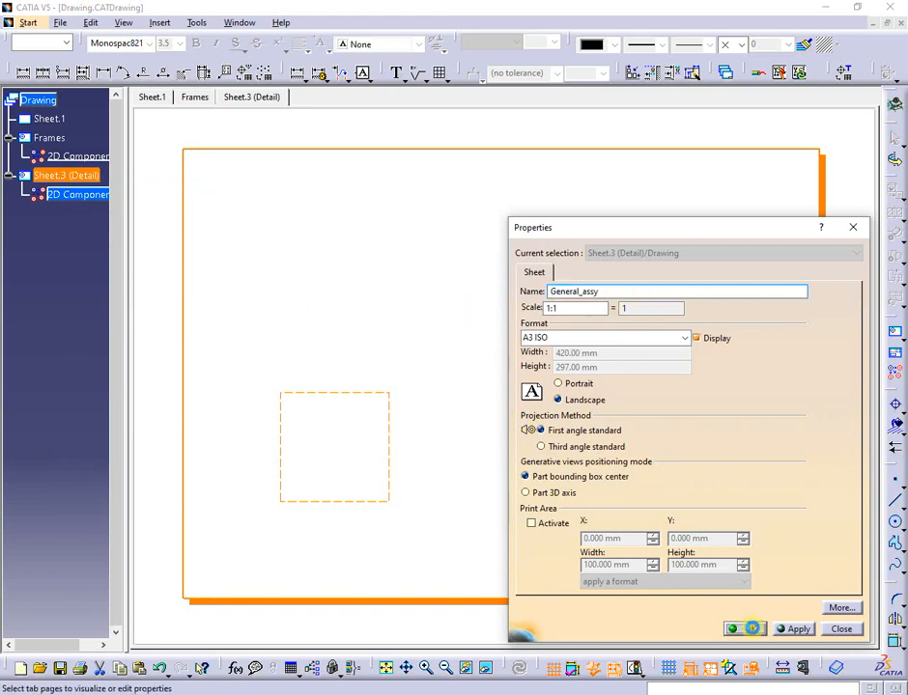
left_click(752, 629)
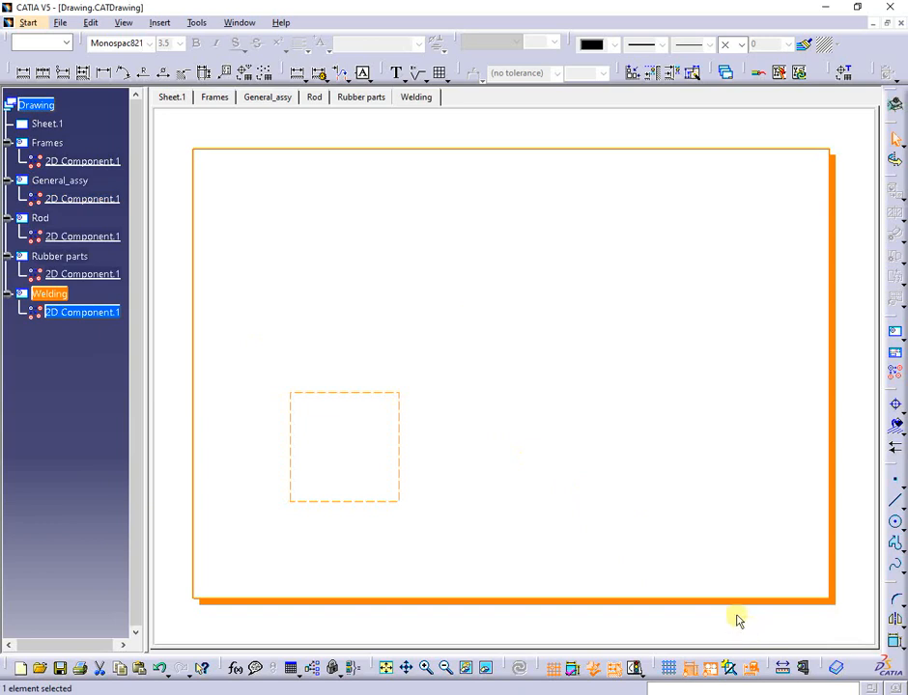
Delete the original Sheet.1 from the drawing and save the file
key("ctrl+z")
right_click(53, 129)
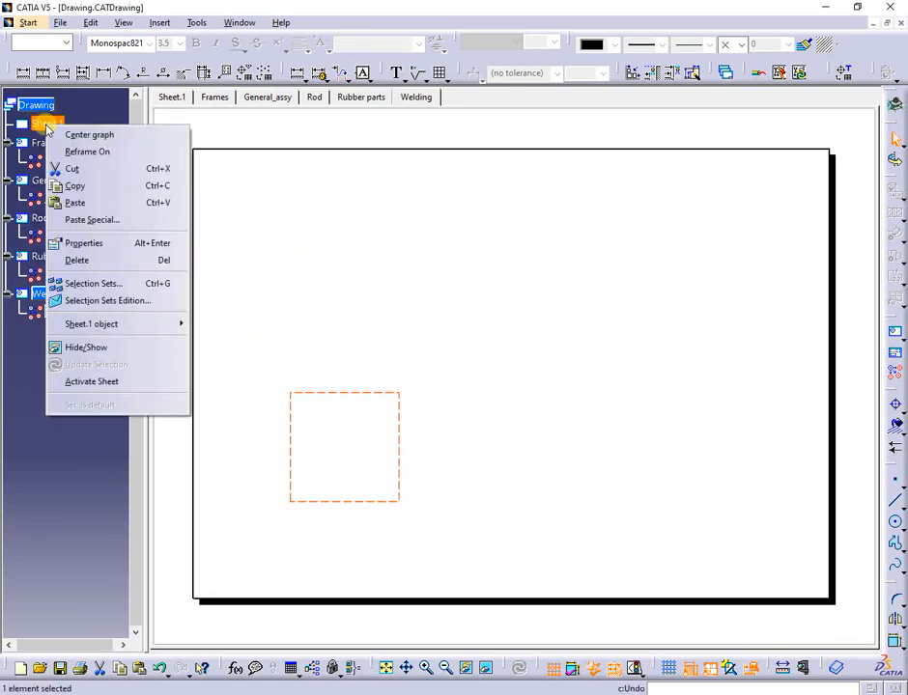
left_click(84, 260)
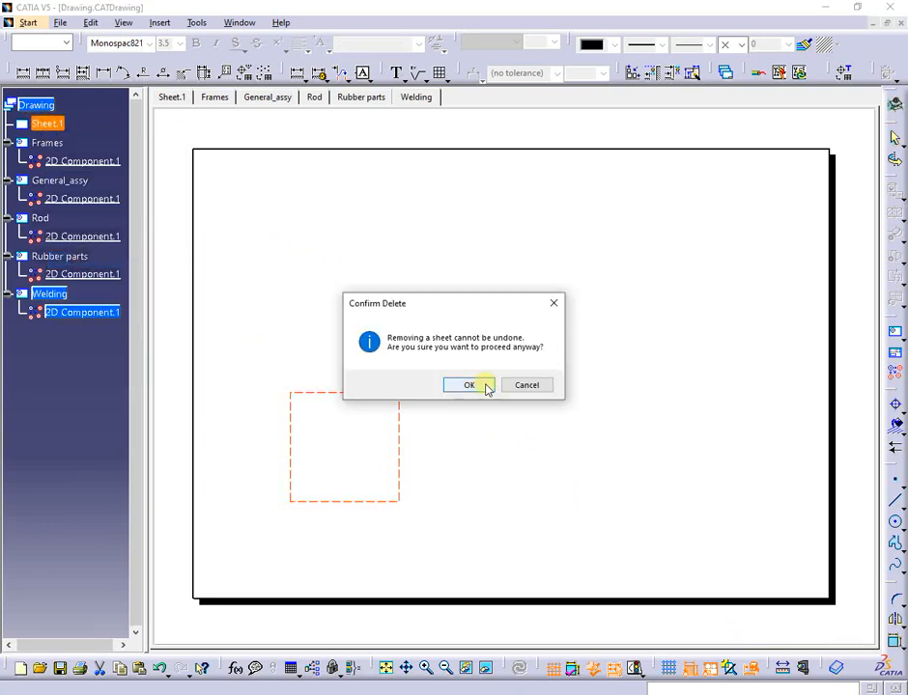
left_click(469, 385)
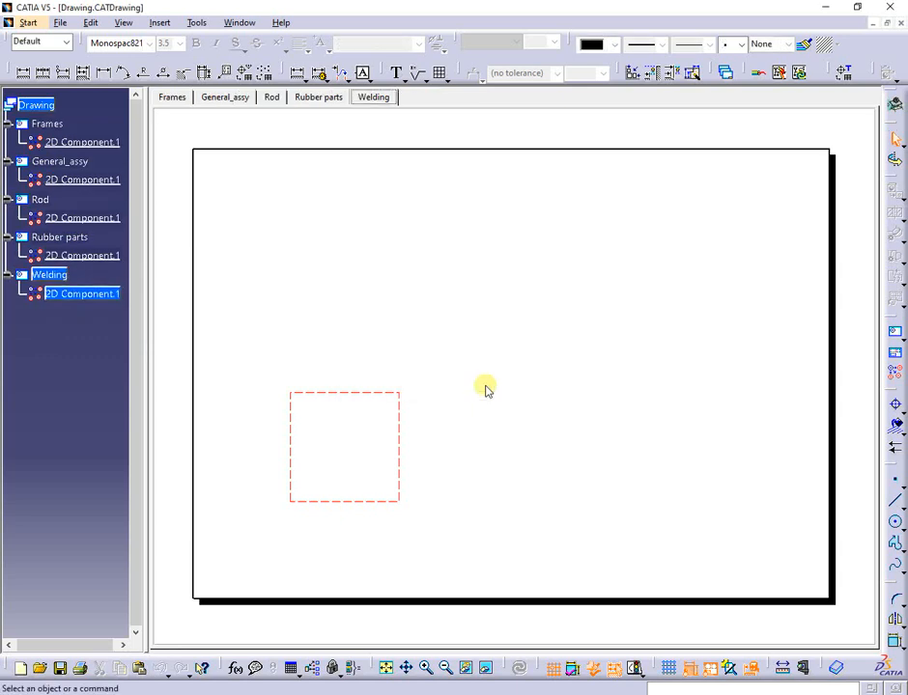
left_click(60, 668)
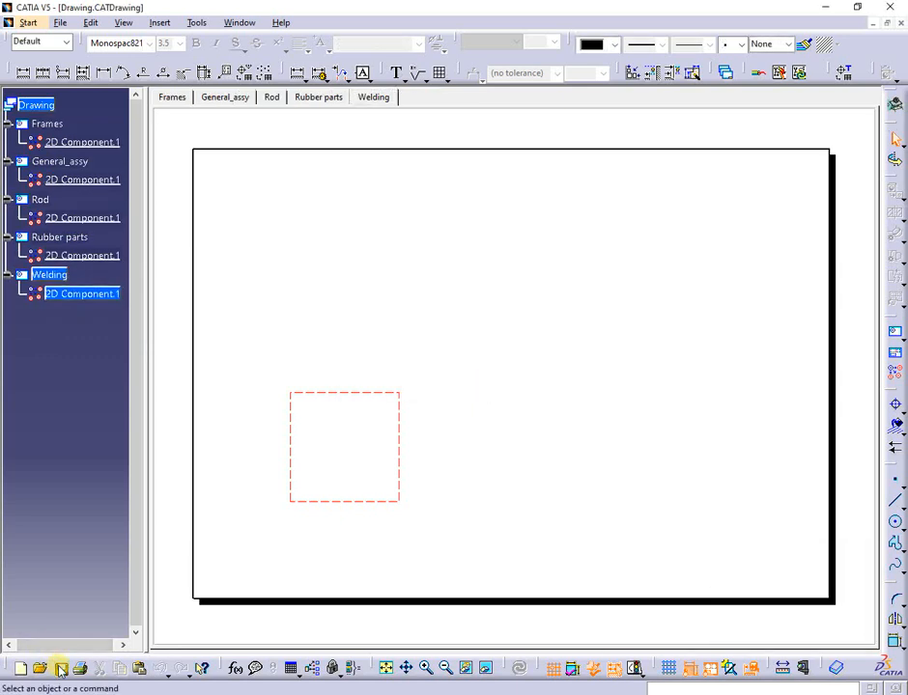
Paste the copied drawing frame into the Welding sheet's background, then return to the working views
left_click(92, 22)
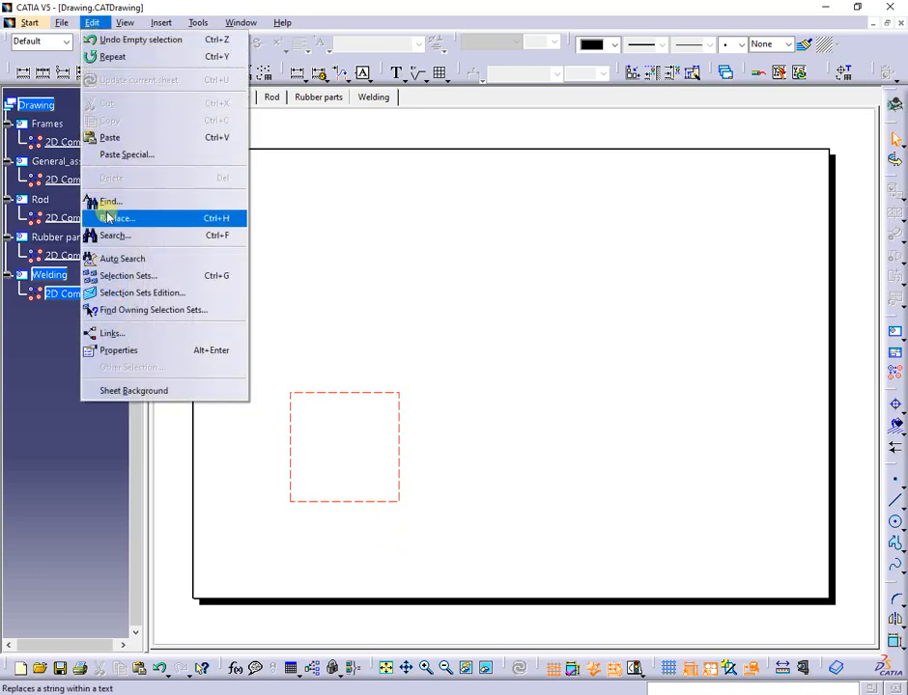
left_click(150, 390)
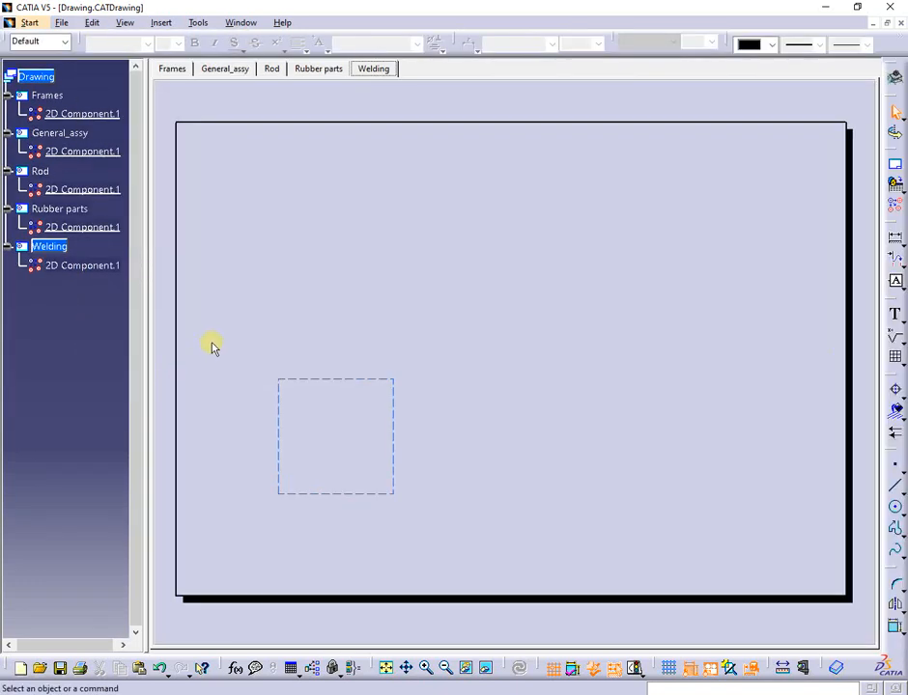
key("ctrl+v")
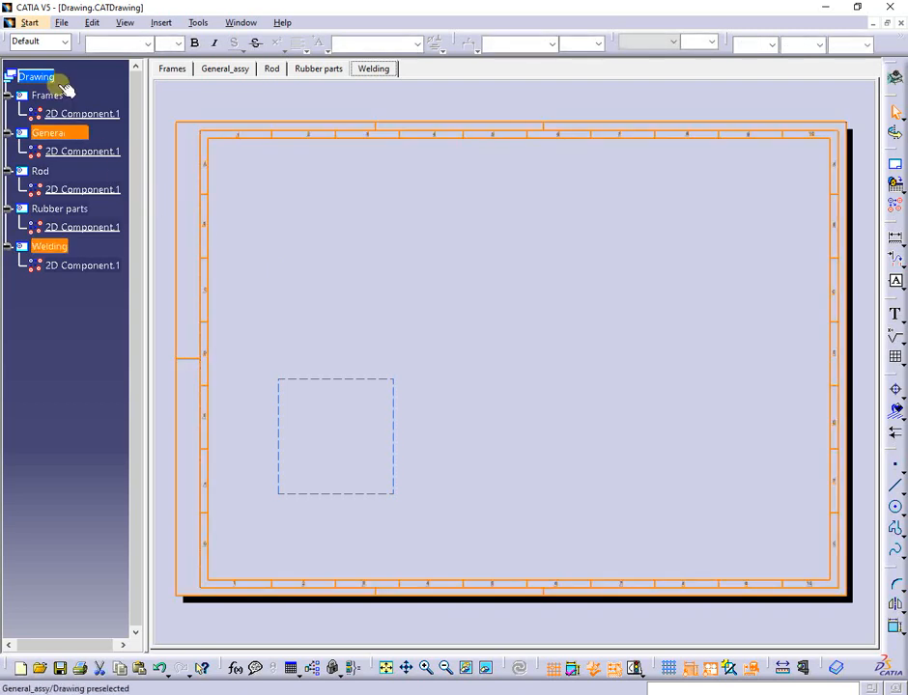
left_click(92, 23)
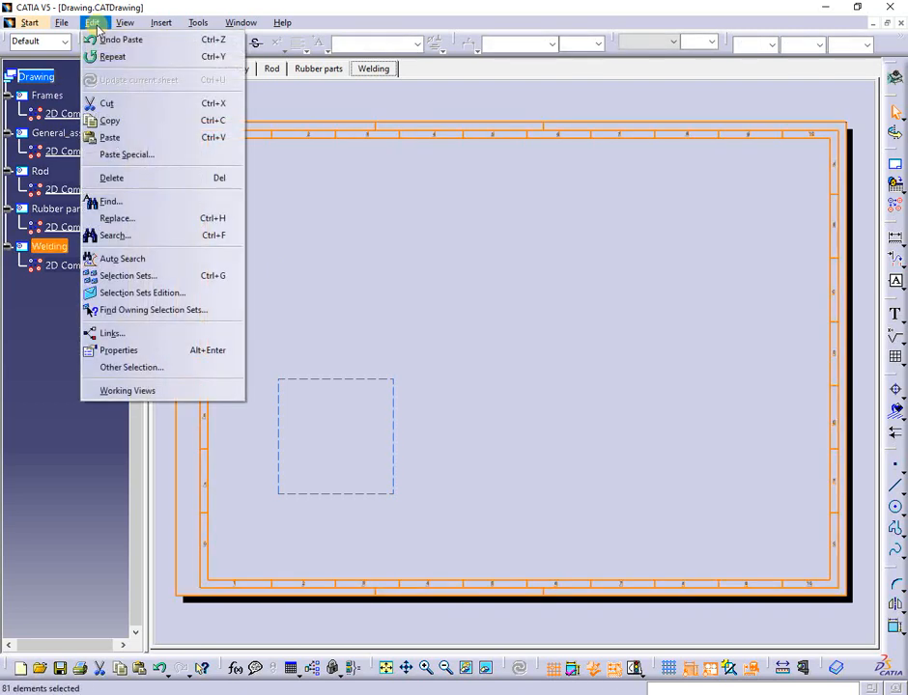
left_click(160, 392)
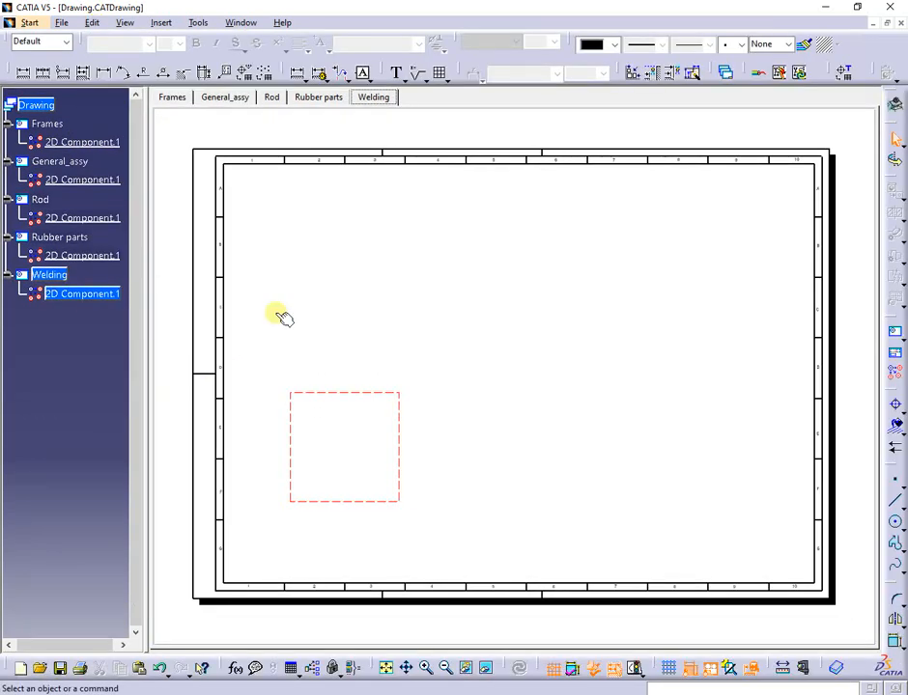
Place the copied z4 welding symbol in the Welding sheet's 2D component and copy its reference text DIN EN 25817-C
left_click(338, 470)
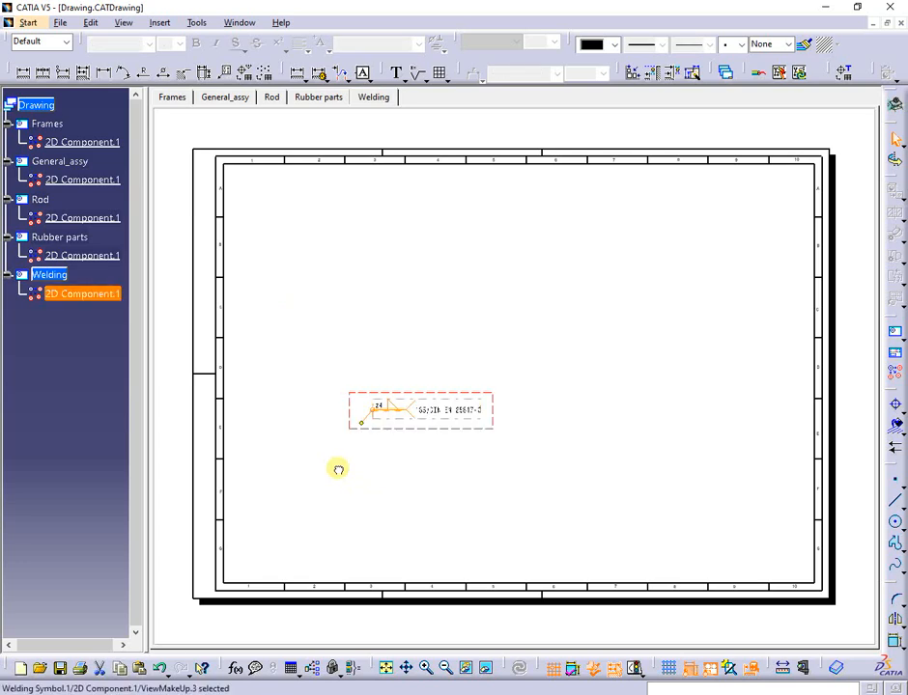
double_click(382, 430)
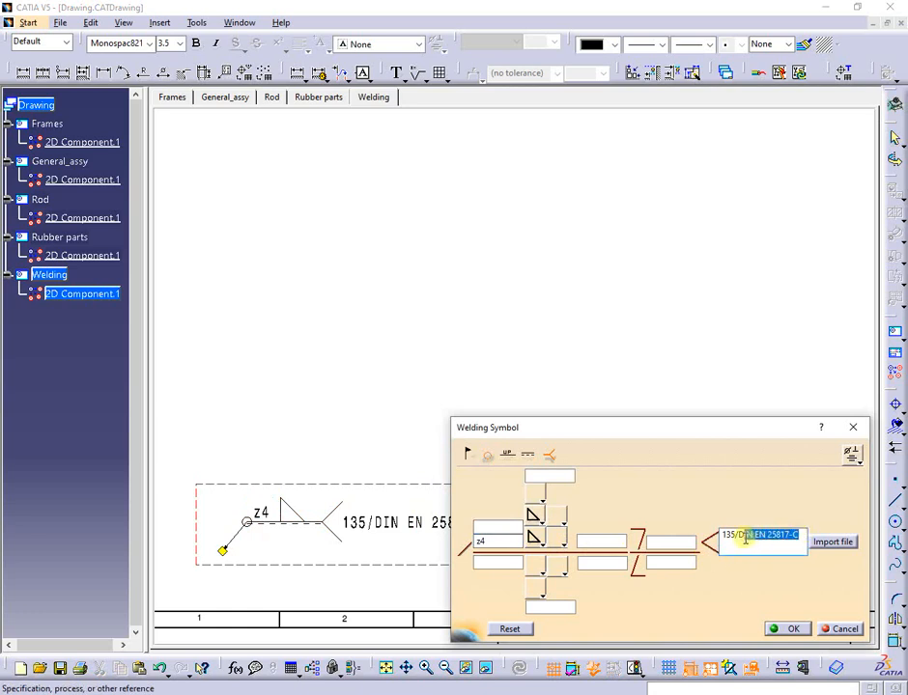
left_click(794, 629)
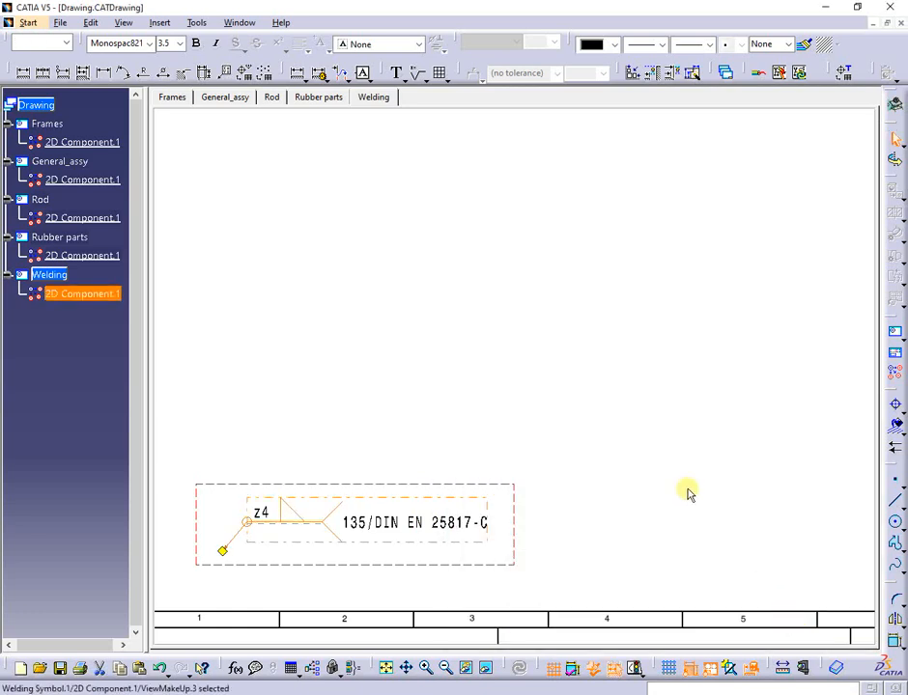
Rename the Welding sheet's 2D component as DIN EN 25817-C in its properties
right_click(94, 295)
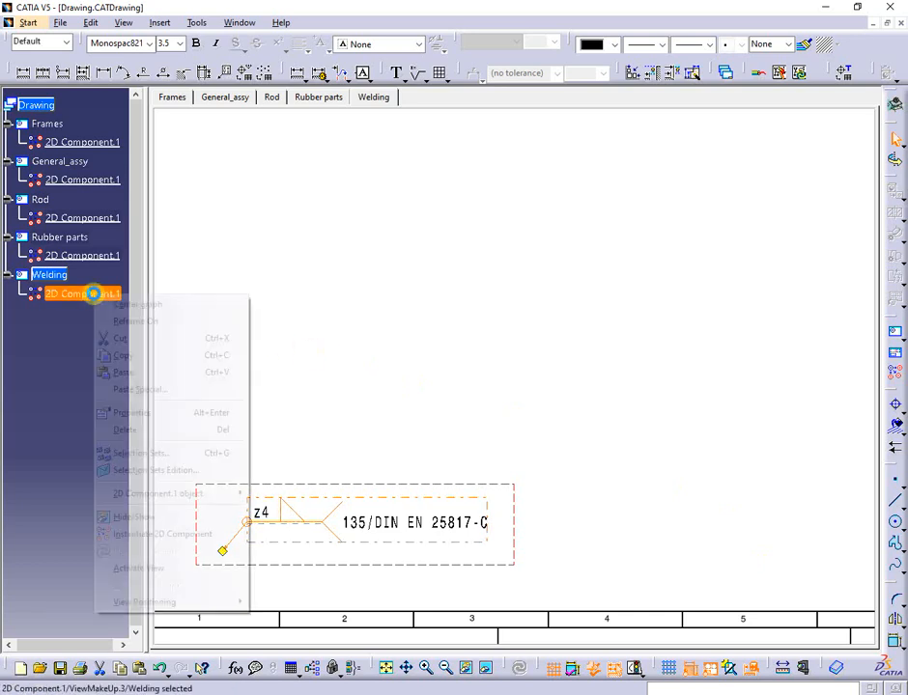
left_click(150, 413)
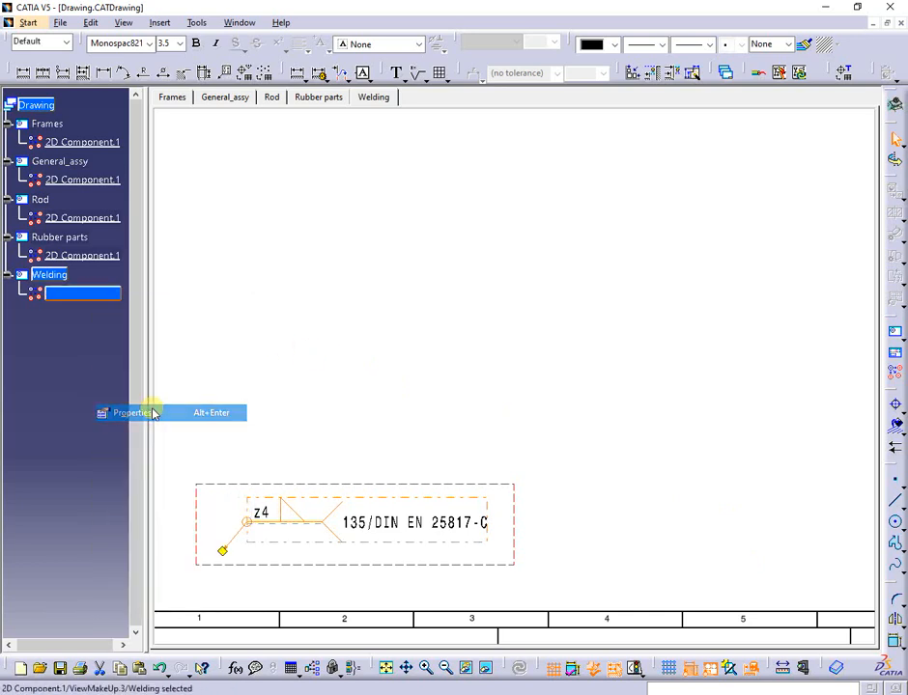
left_click_drag(852, 320, 853, 427)
left_click_drag(602, 442, 489, 435)
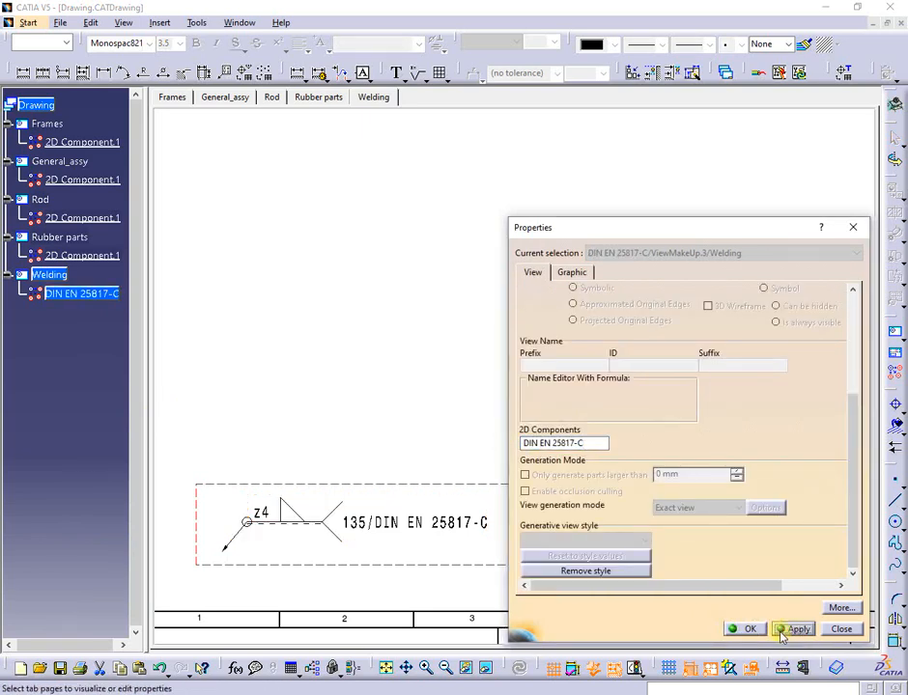
left_click(749, 630)
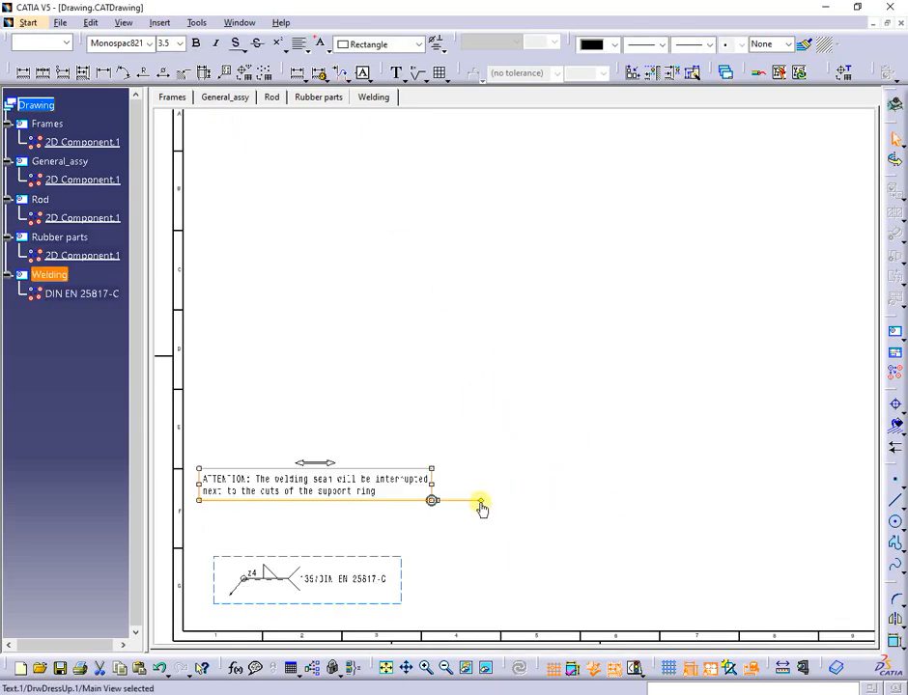
Move the arrow end of the boxed ATTENTION note's leader diagonally below the note's lower-right corner
left_click_drag(482, 509, 480, 532)
left_click(508, 480)
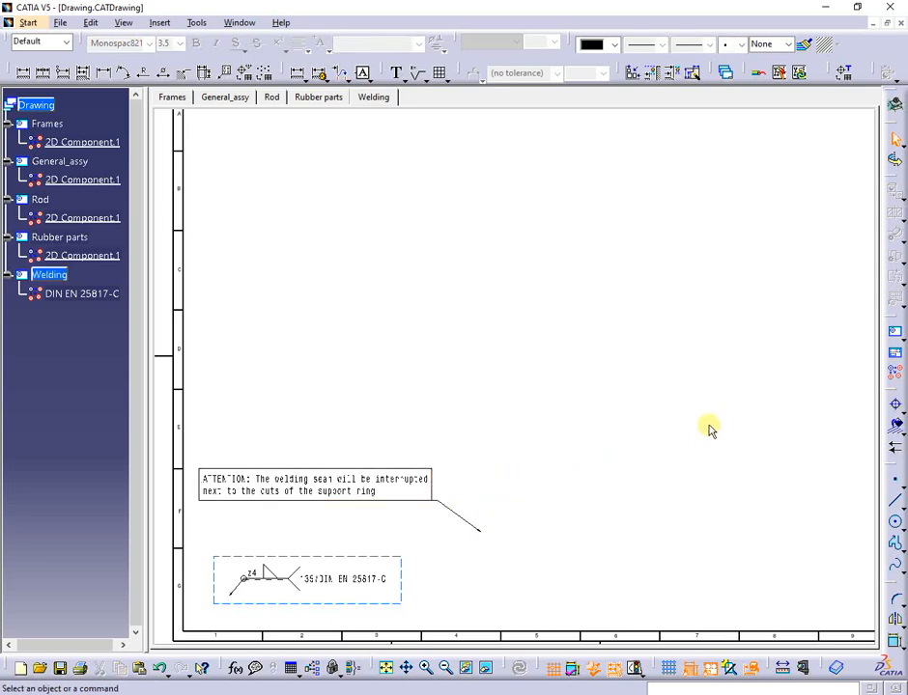
Add a second 2D component to the Welding sheet, just above the ATTENTION note
left_click(159, 23)
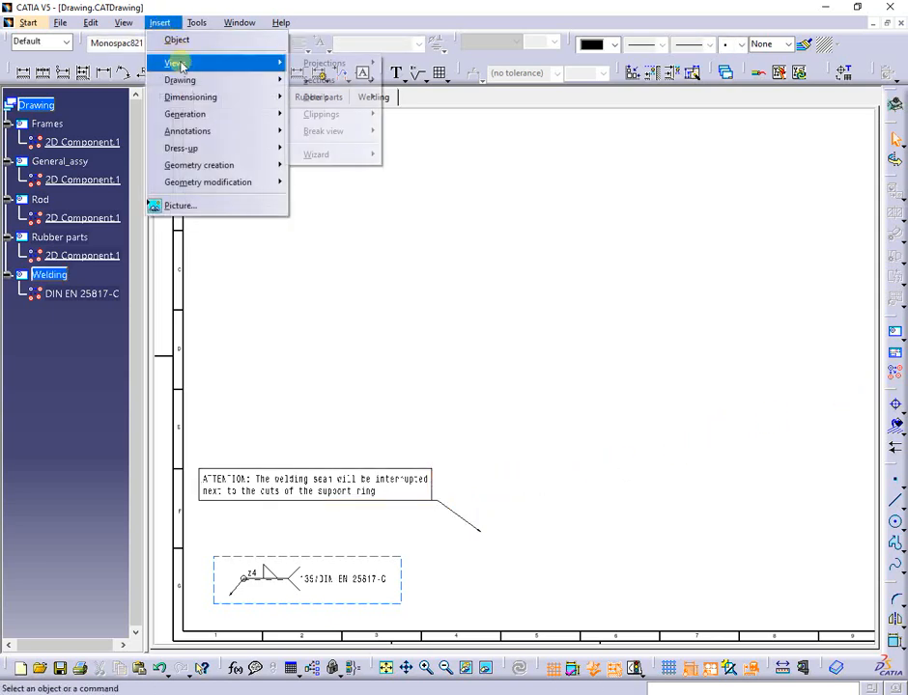
mouse_move(189, 83)
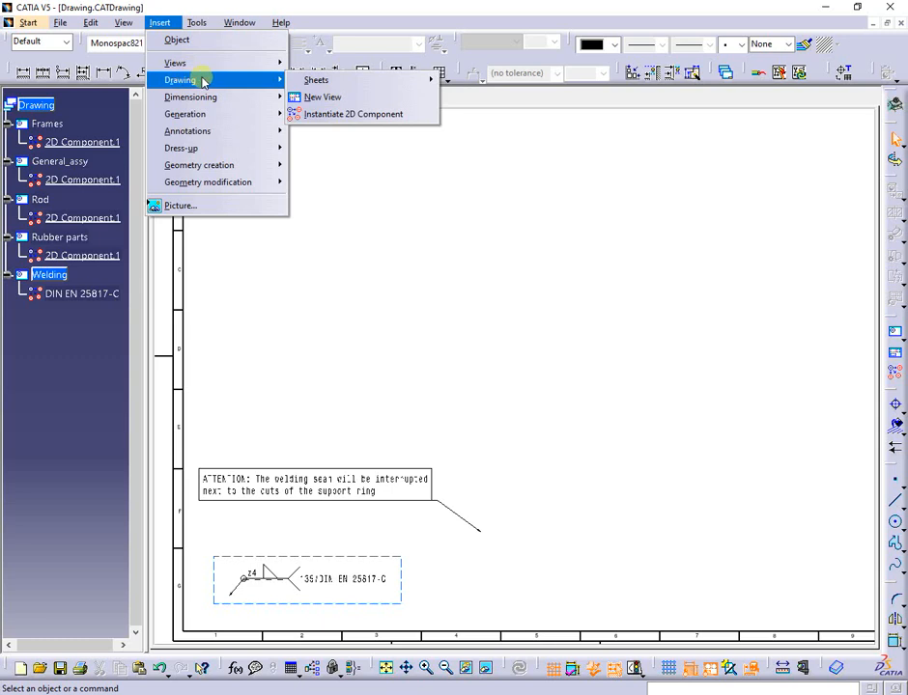
left_click(323, 96)
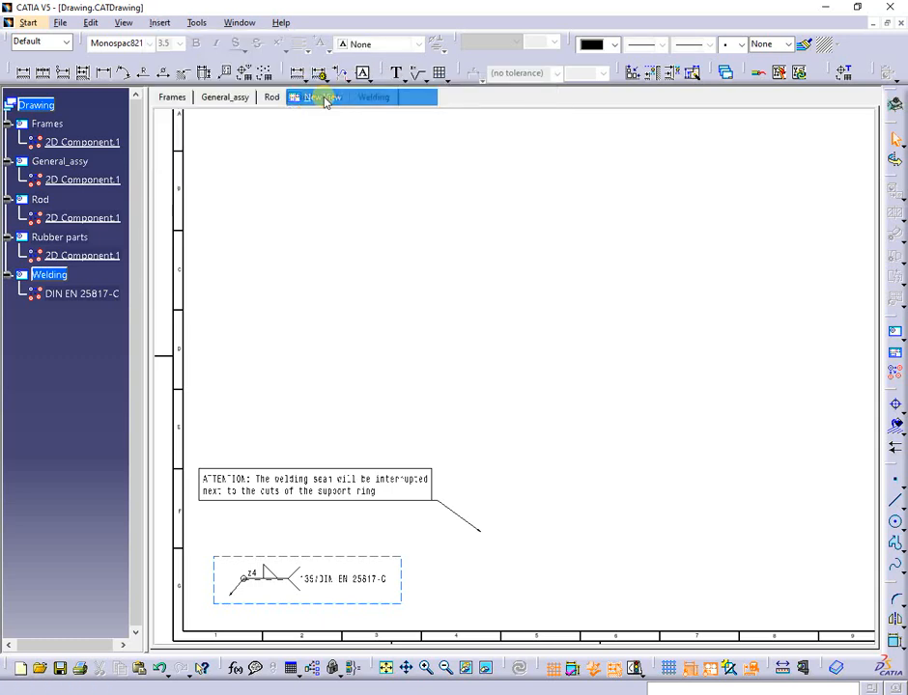
left_click(253, 402)
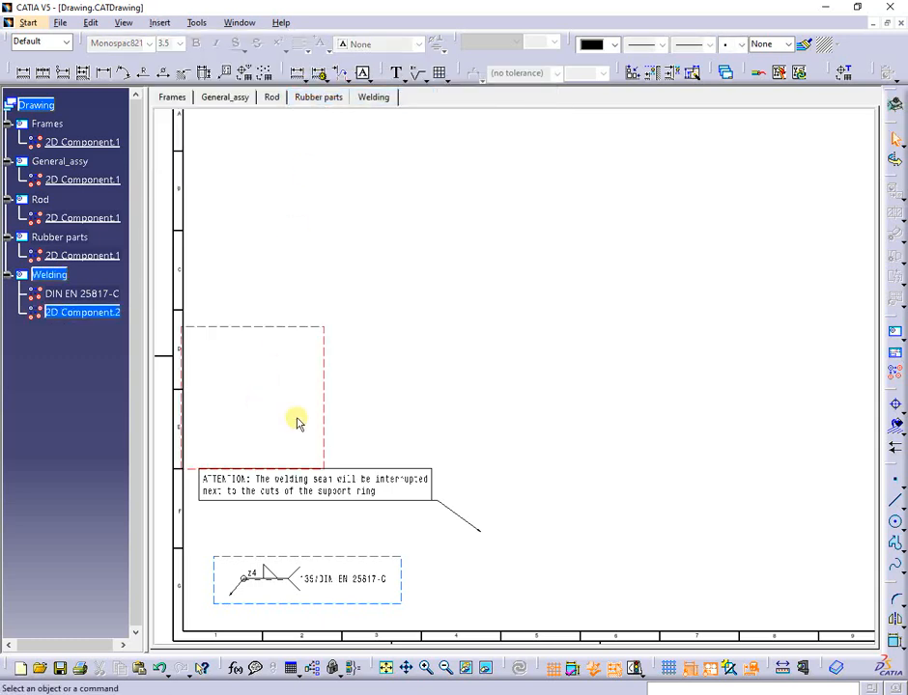
Move the ATTENTION note with its leader into the new 2D component and place that component just above the z4 welding symbol
left_click(347, 491)
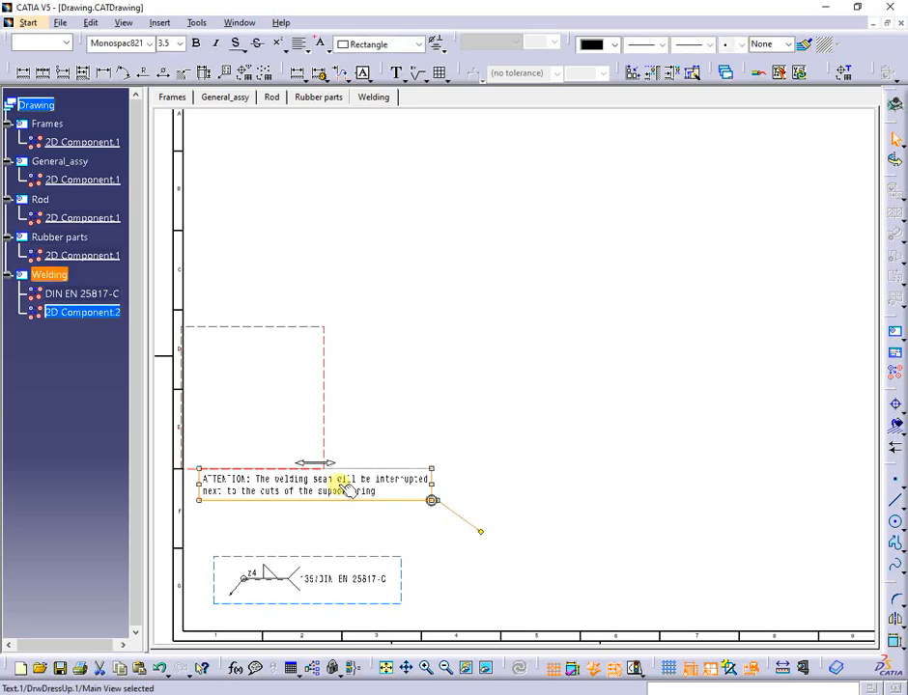
right_click(346, 488)
left_click(367, 170)
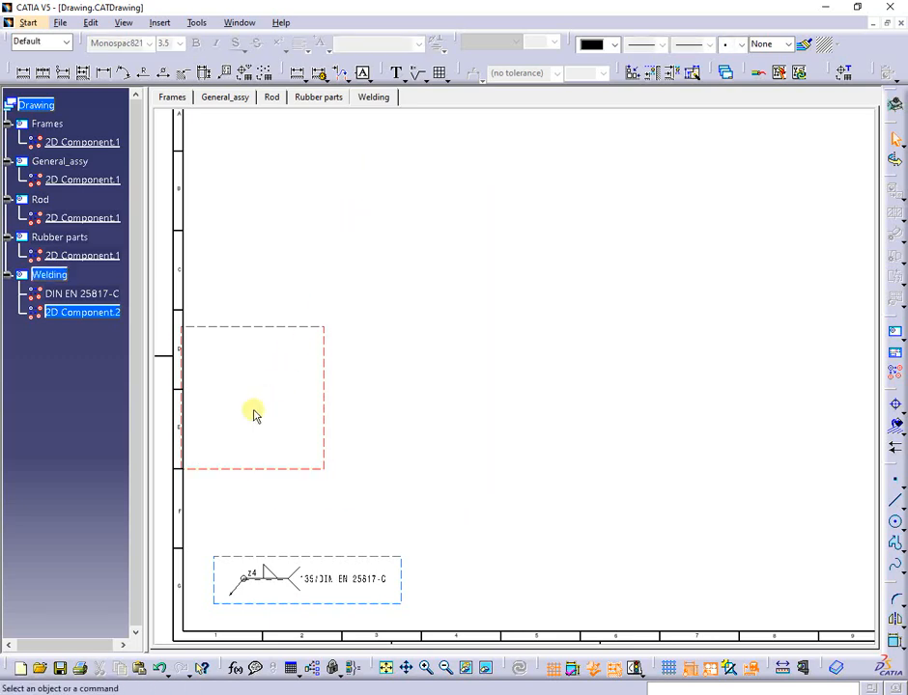
type("ATTENTION: The welding seam will be interrupted next to the cuts of the support ring")
left_click_drag(405, 288, 336, 529)
left_click(349, 527)
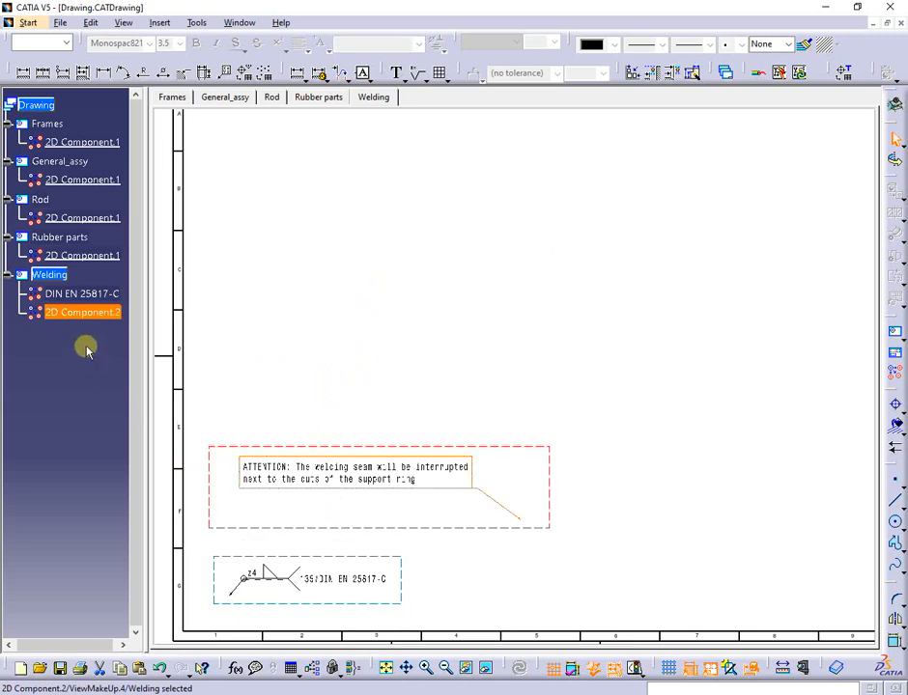
Rename the 2D component containing the ATTENTION note as welding seam in its properties
right_click(101, 315)
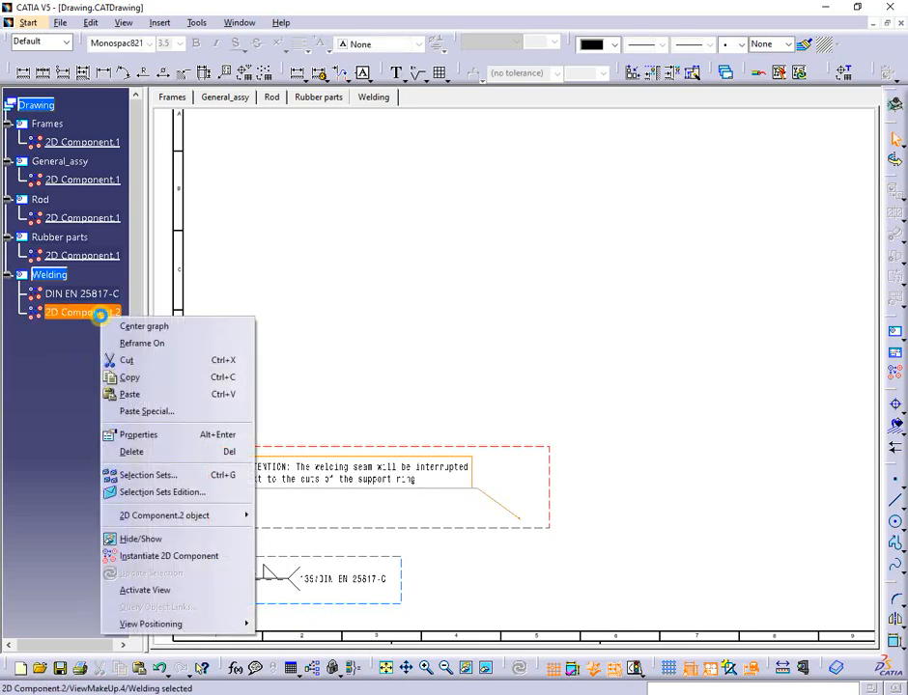
left_click(142, 435)
left_click_drag(853, 309, 869, 556)
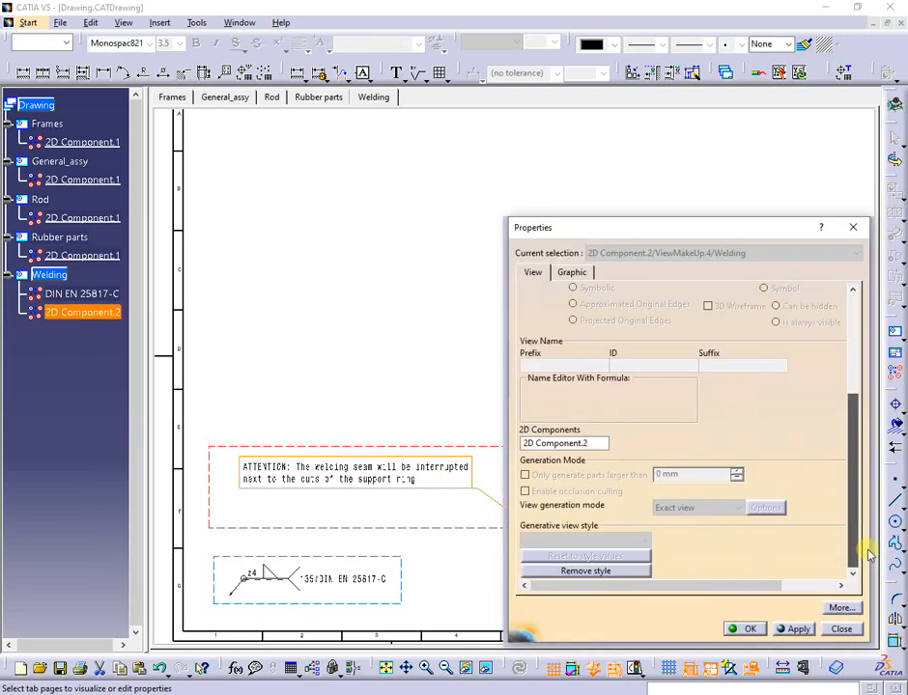
double_click(560, 443)
type("welding seam")
left_click(741, 630)
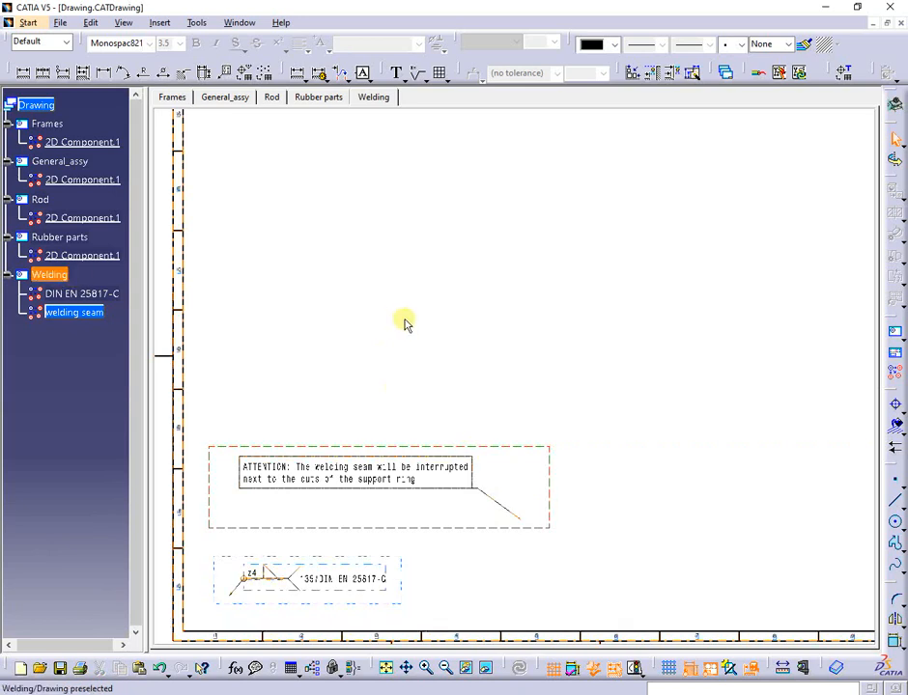
Add a 2D component containing the copied TECHNICAL CONDITIONS text to the Welding sheet and place it directly above the ATTENTION note
left_click(395, 290)
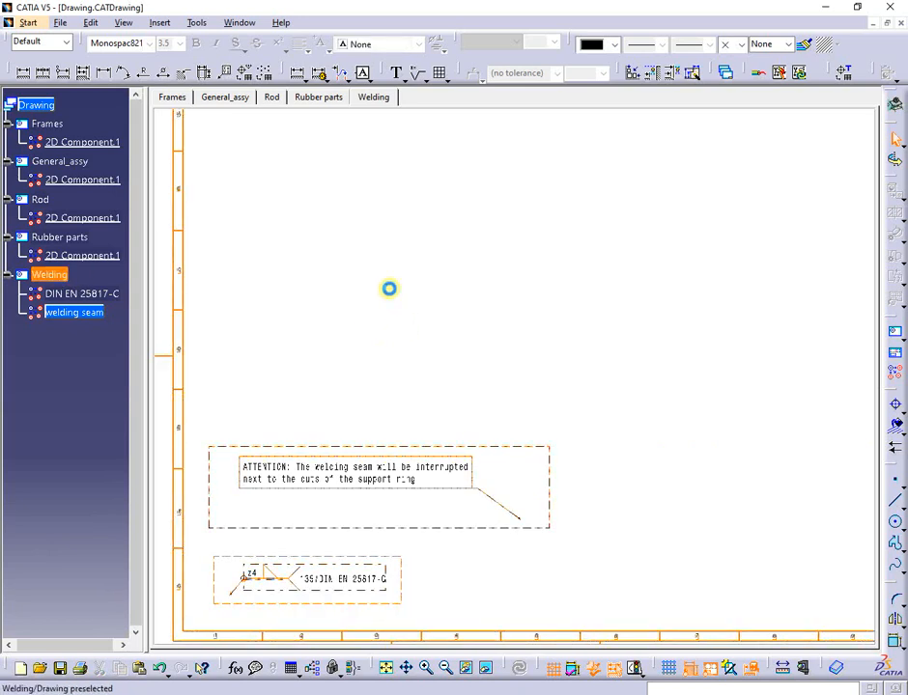
left_click(308, 247)
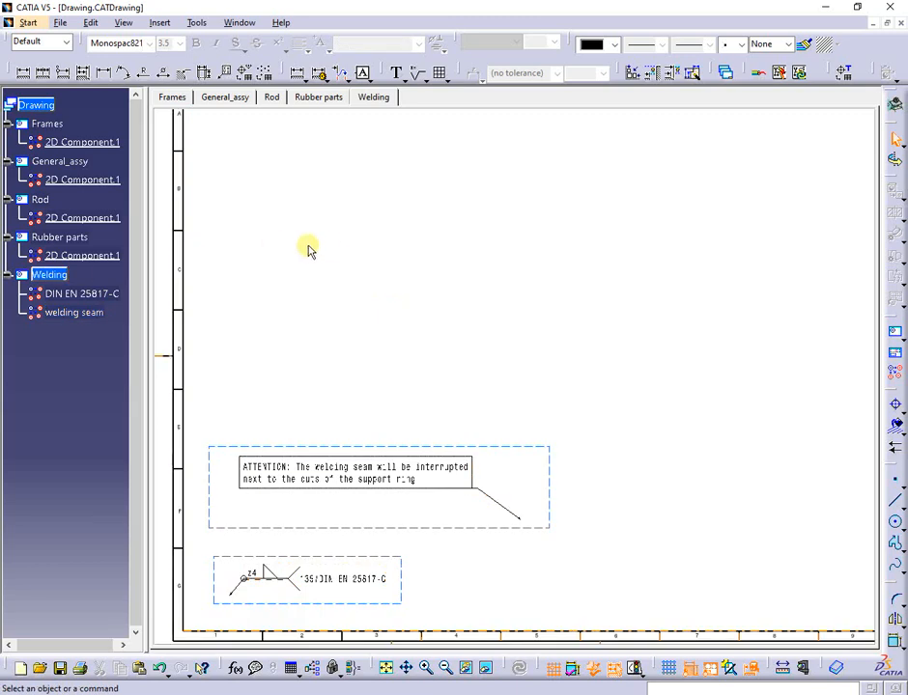
left_click(160, 22)
mouse_move(279, 80)
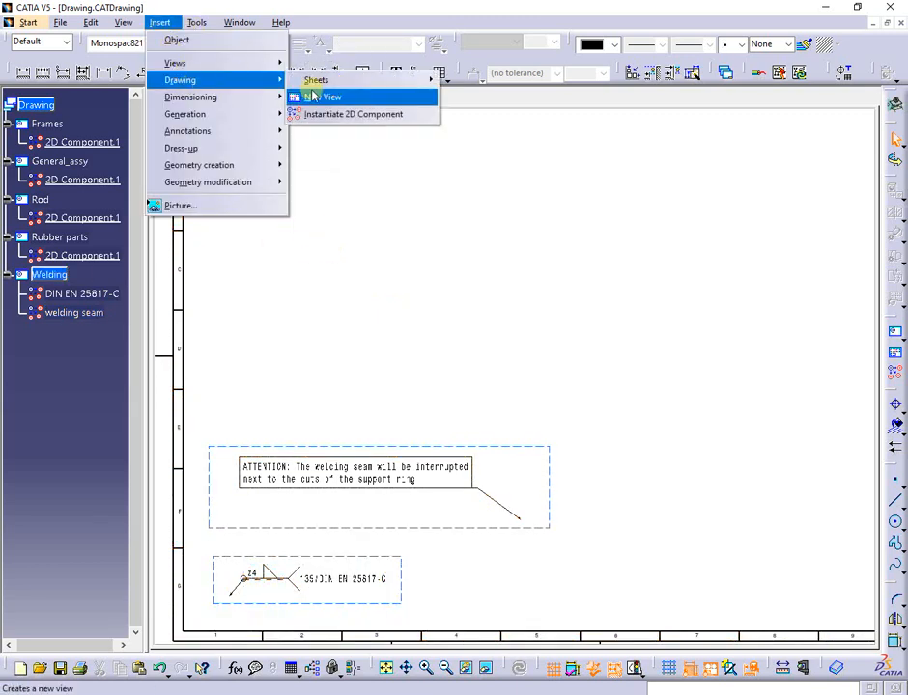
left_click(350, 99)
left_click(298, 342)
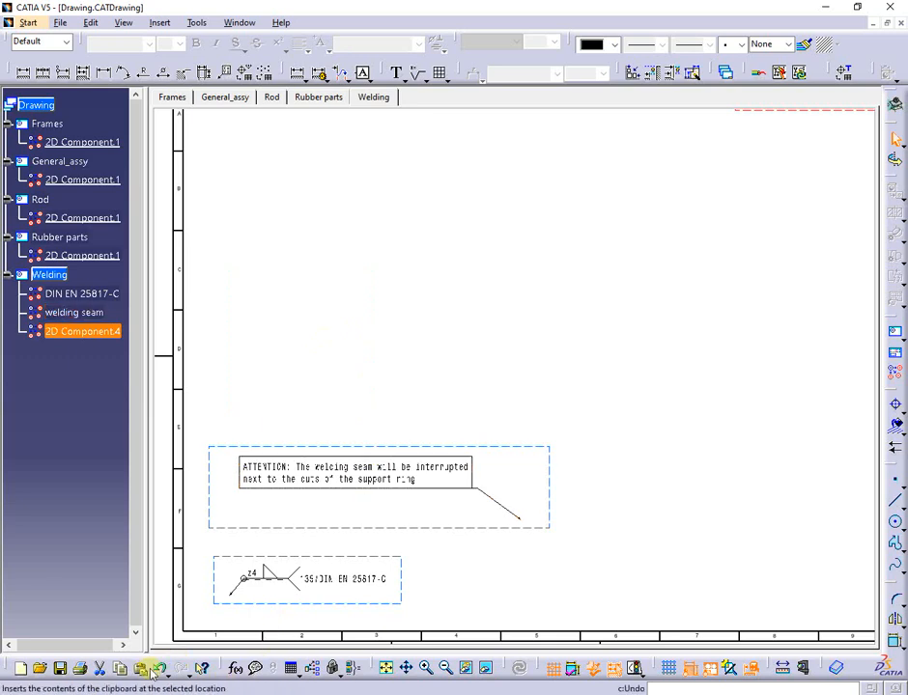
left_click(387, 669)
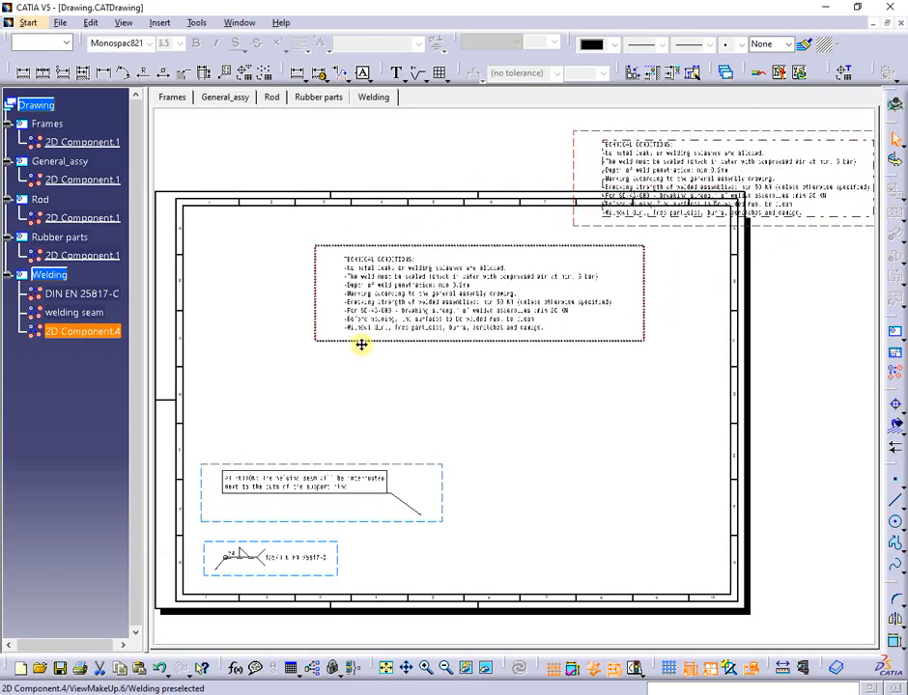
left_click(248, 451)
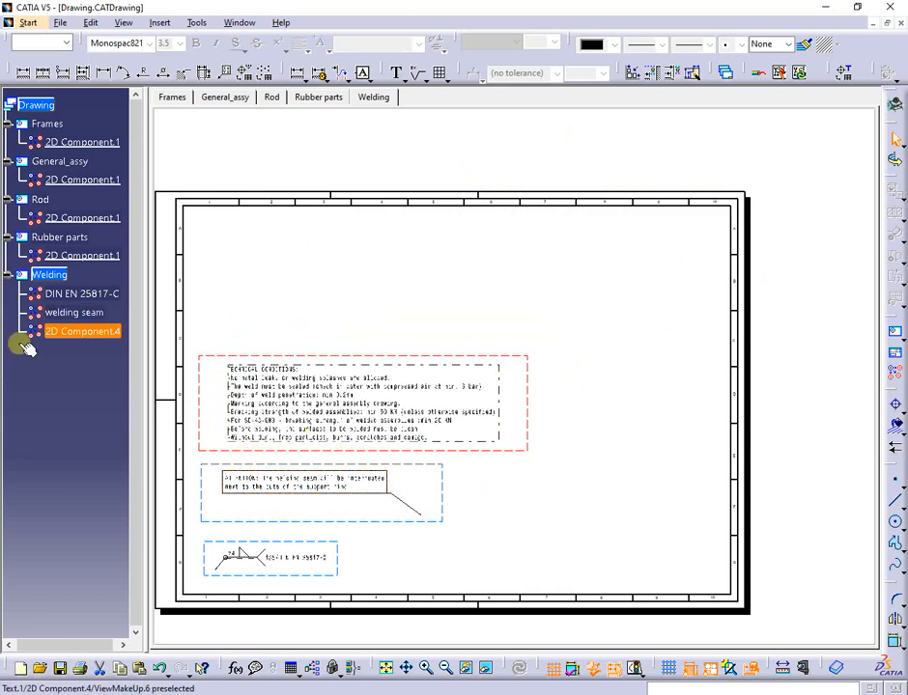
Rename the 2D component holding the welding requirements text as Technical conditions in its properties
right_click(75, 331)
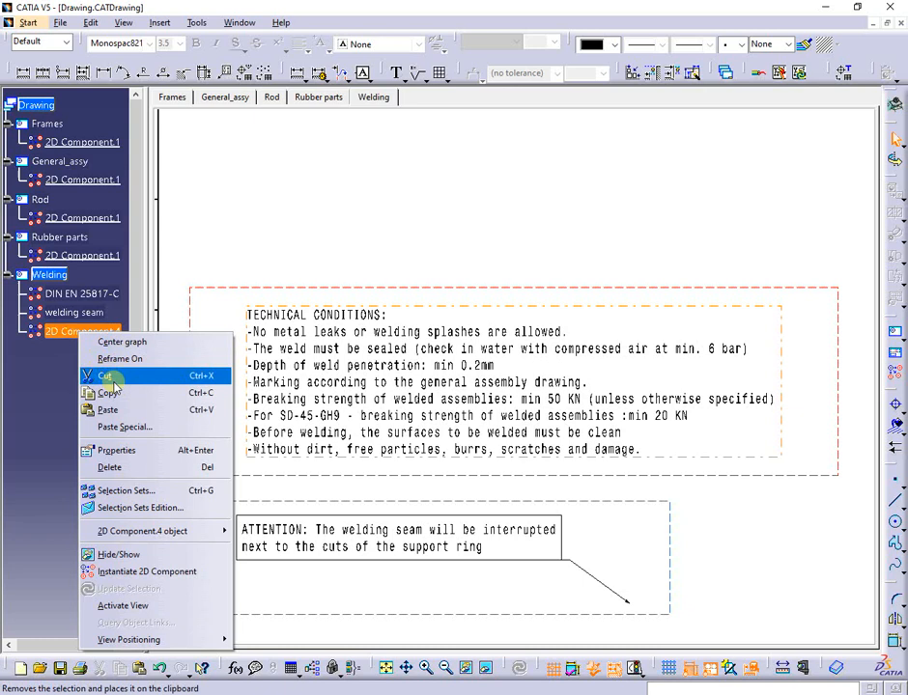
left_click(117, 450)
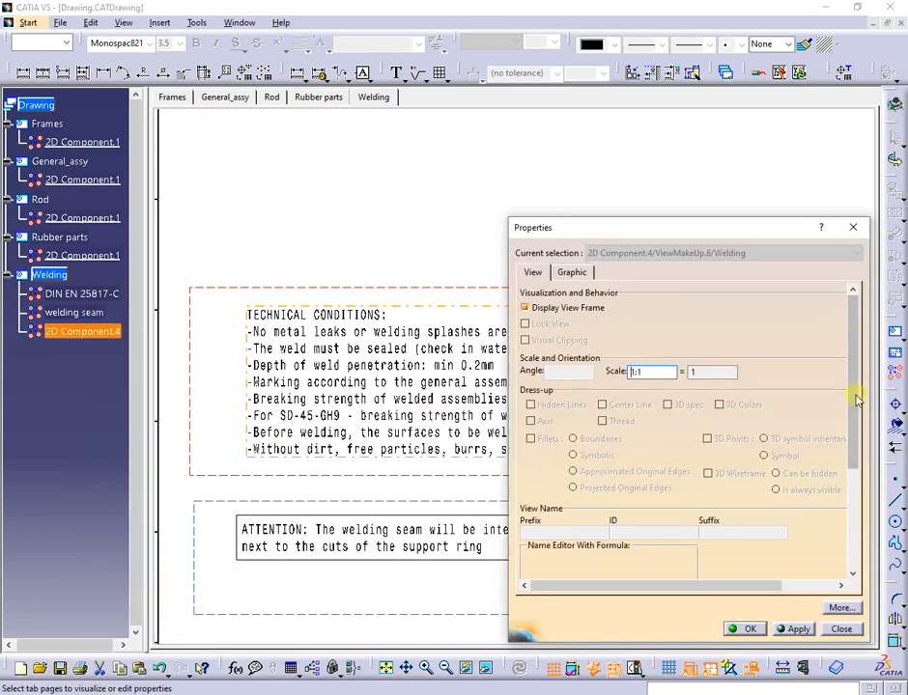
left_click_drag(853, 397, 854, 538)
double_click(599, 443)
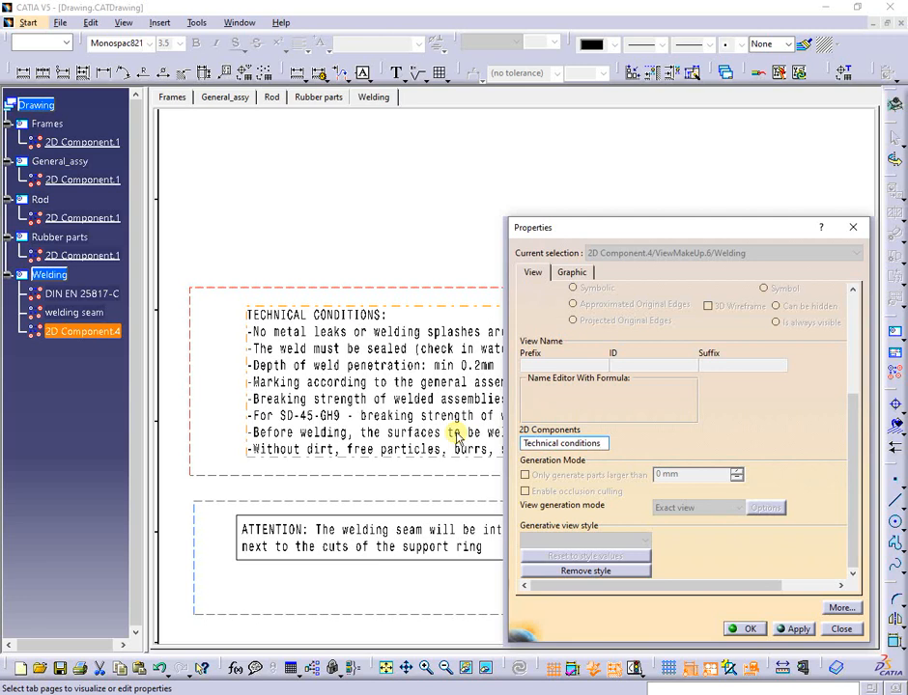
left_click(748, 628)
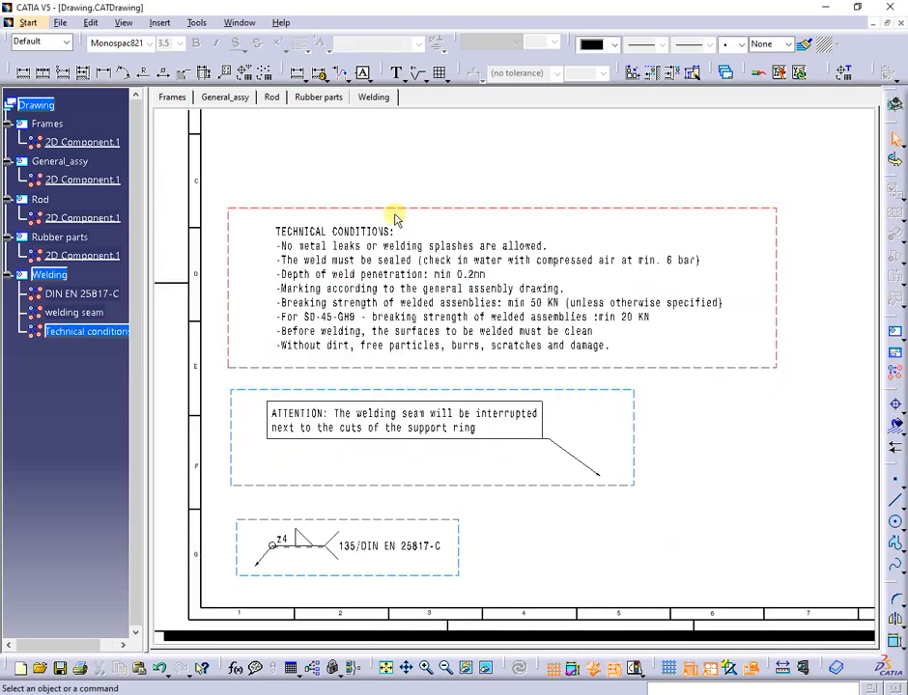
Add another 2D component to the Welding sheet in the free area beside the ATTENTION note
left_click(896, 355)
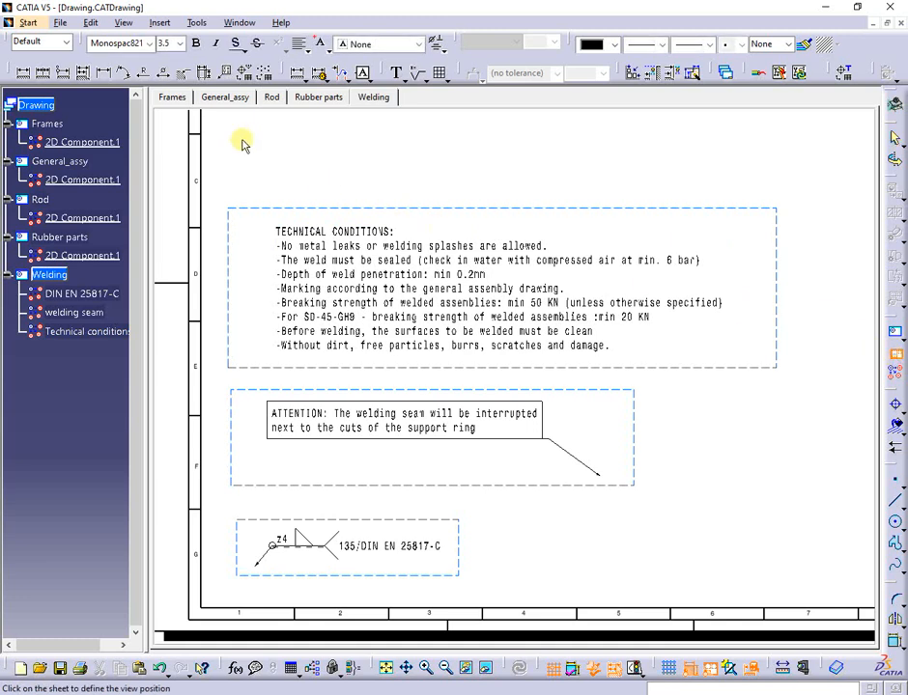
left_click(790, 513)
left_click_drag(790, 513, 830, 466)
left_click(622, 432)
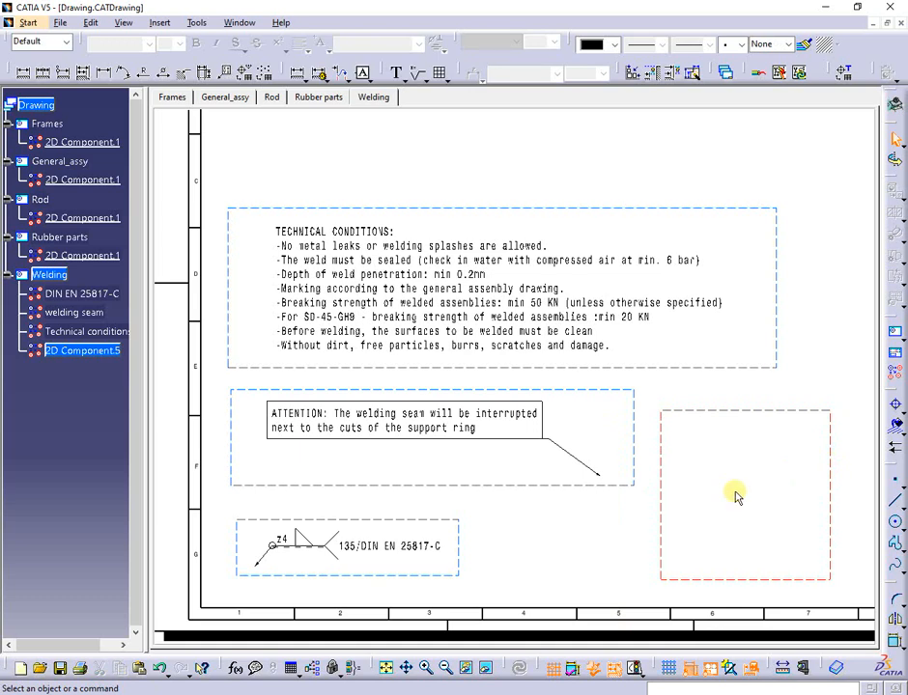
Paste the copied min.29kN tensile strength note into the new 2D component and position the component beside the ATTENTION note, inside the frame
key("ctrl+v")
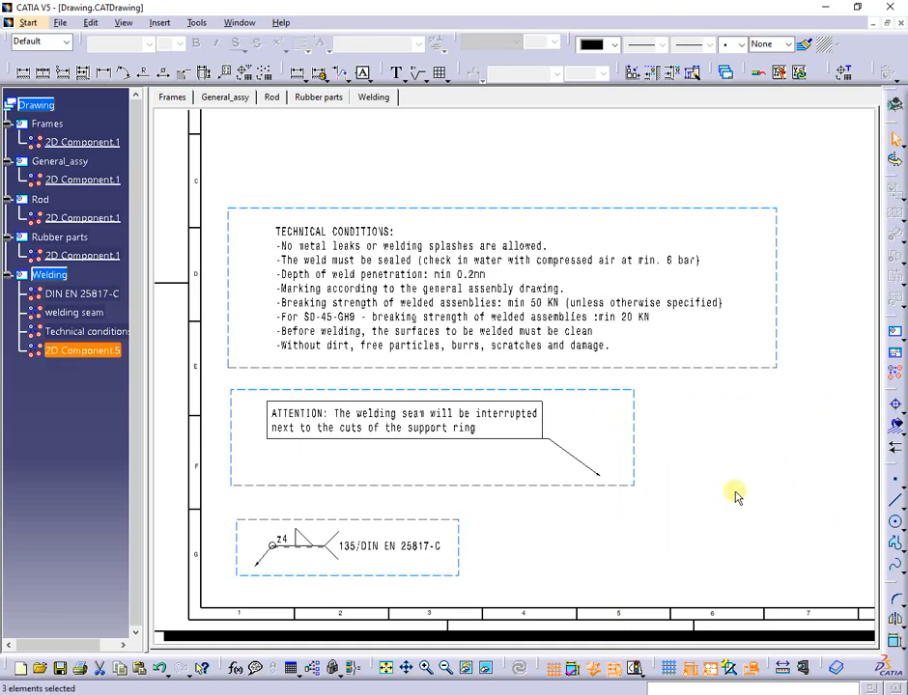
middle_click_drag(735, 494, 656, 565)
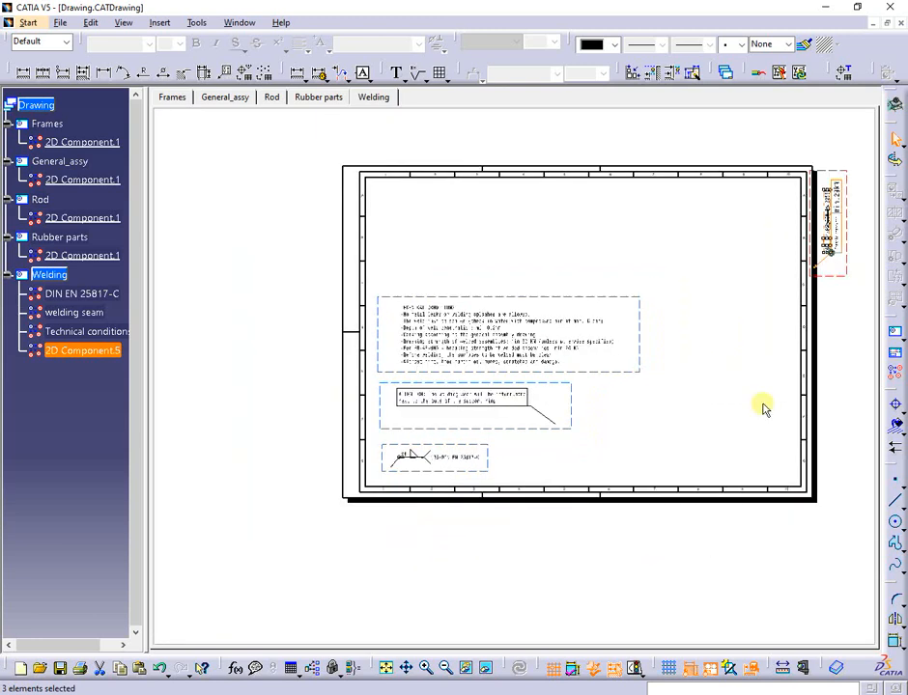
left_click_drag(842, 284, 609, 482)
mouse_move(691, 463)
middle_mouse_down("ctrl")
mouse_move(729, 432)
mouse_move(718, 442)
middle_mouse_up("ctrl")
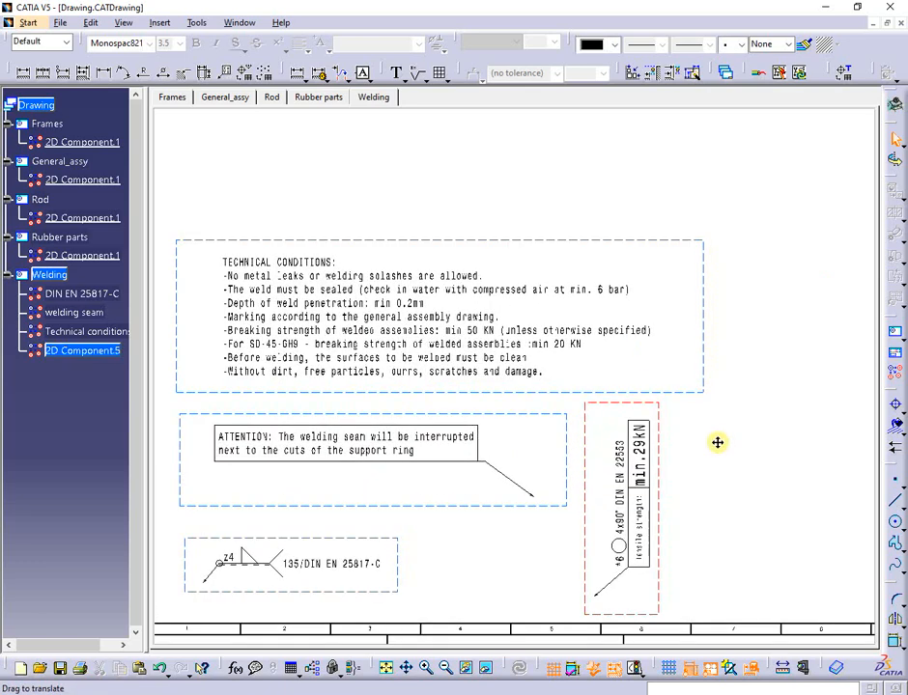
Rename the 2D component with the tensile strength note as welded limiter in its properties
right_click(68, 350)
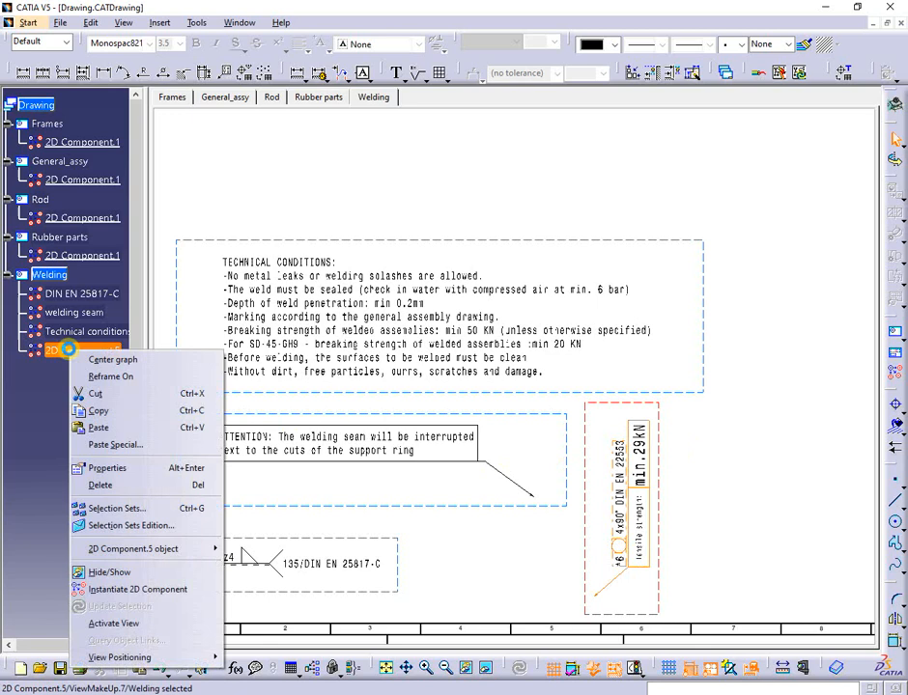
left_click(116, 467)
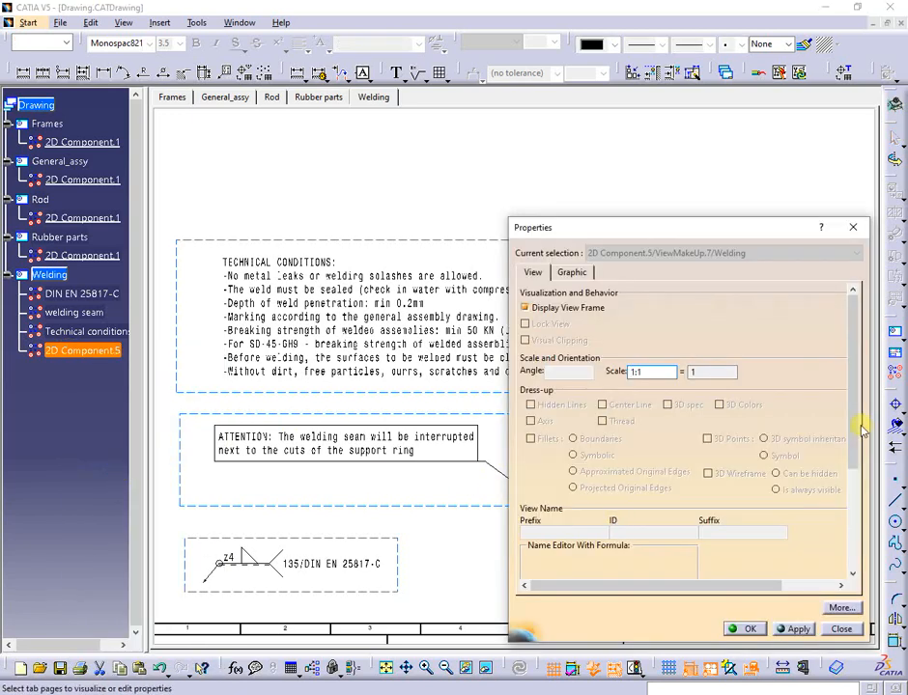
left_click_drag(856, 425, 855, 541)
left_click_drag(577, 444, 382, 440)
type("welded limiter")
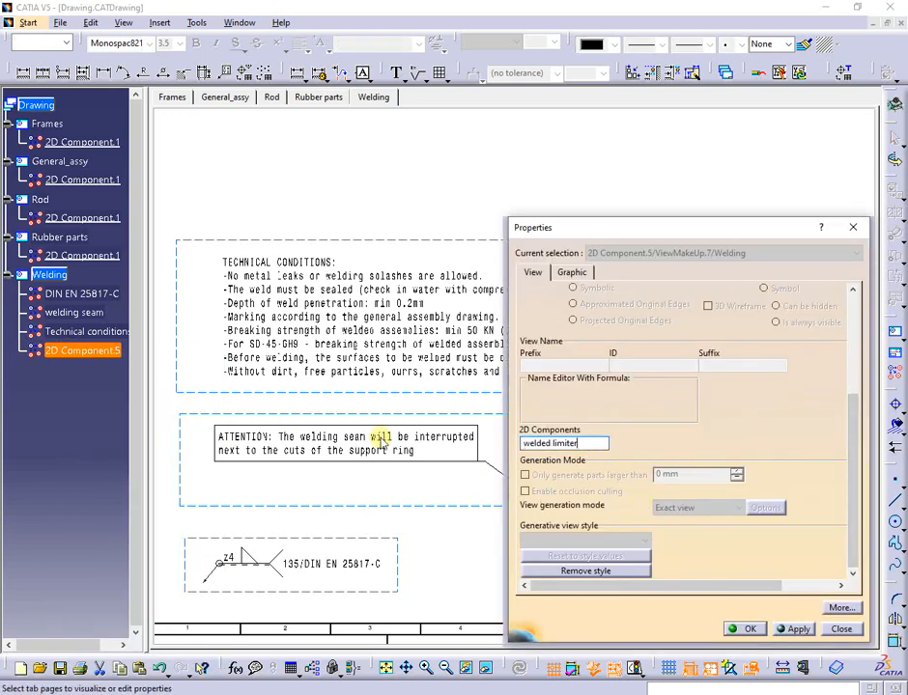
left_click(753, 630)
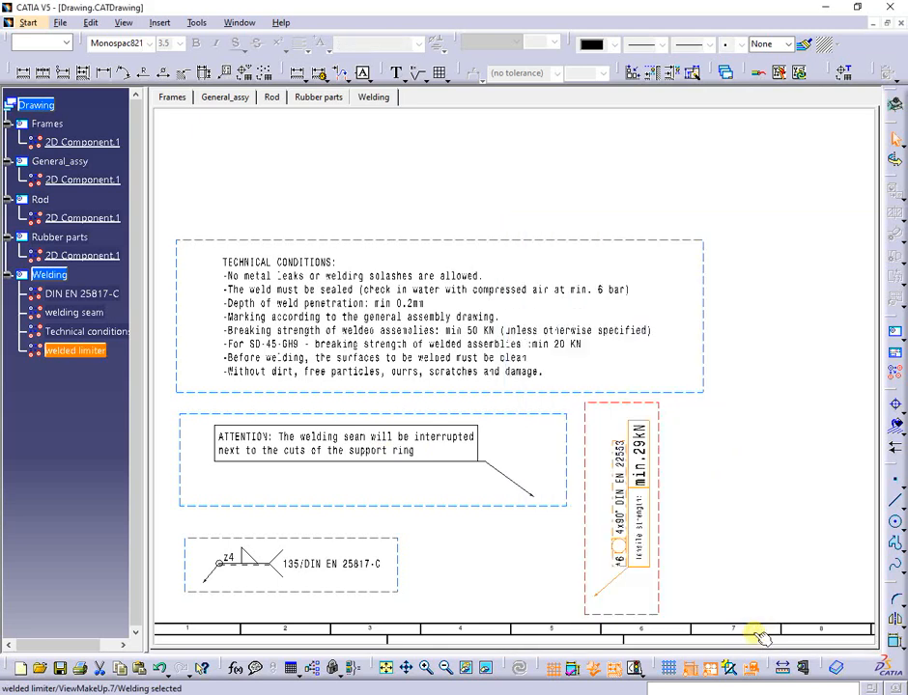
Sort the Welding sheet's 2D components in the tree
right_click(47, 274)
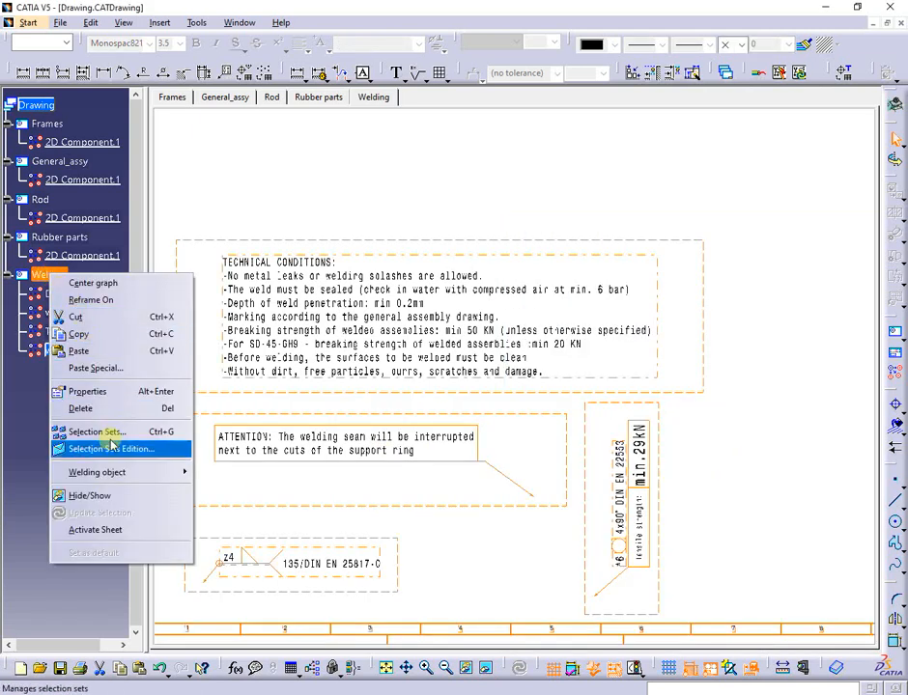
mouse_move(121, 475)
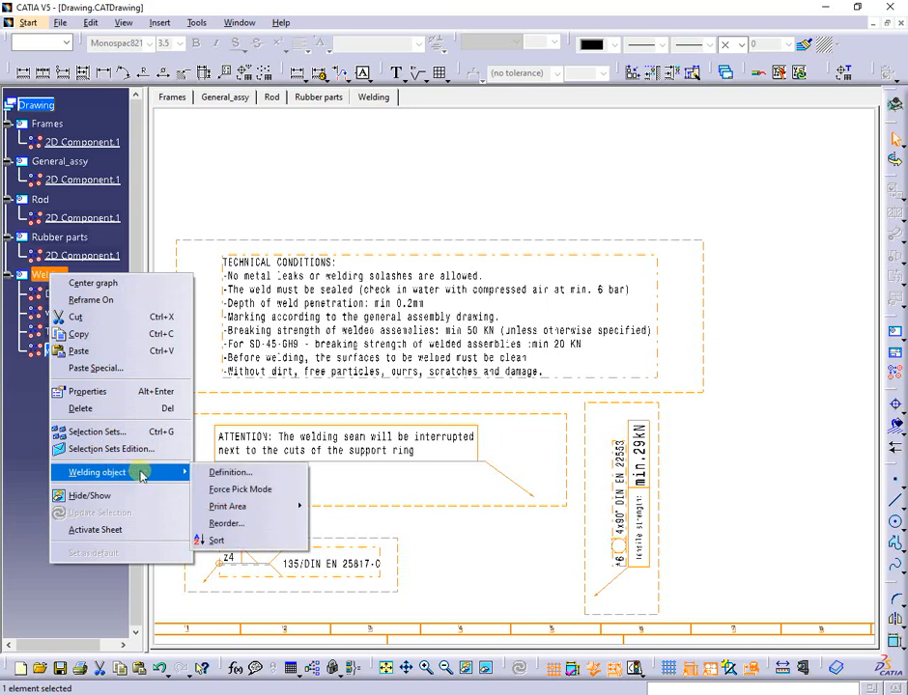
left_click(245, 543)
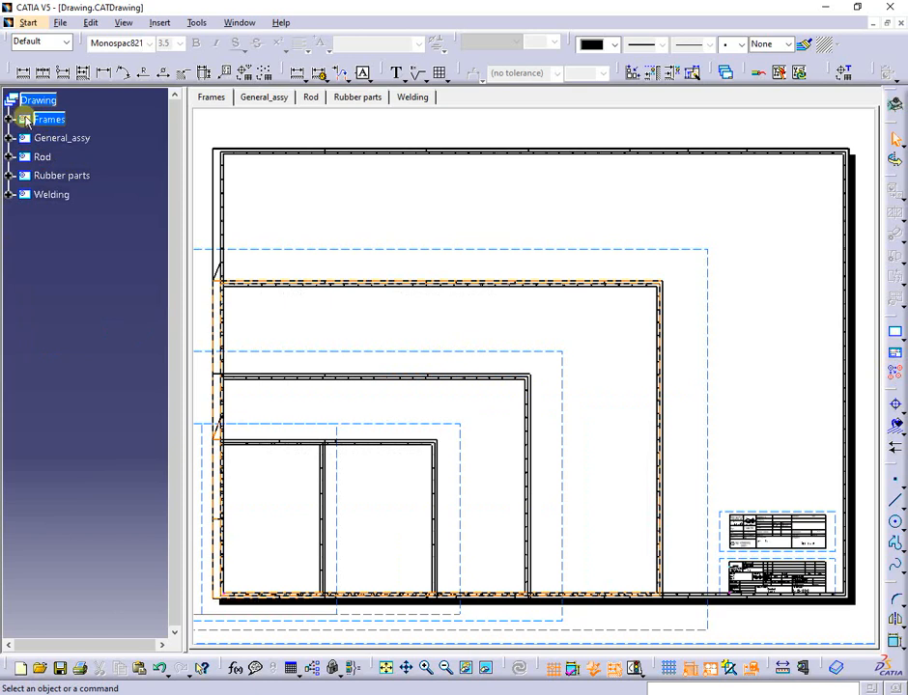
Expand the Frames sheet to examine its 2D components, and open the General_assy sheet to review its contents
left_click(45, 121)
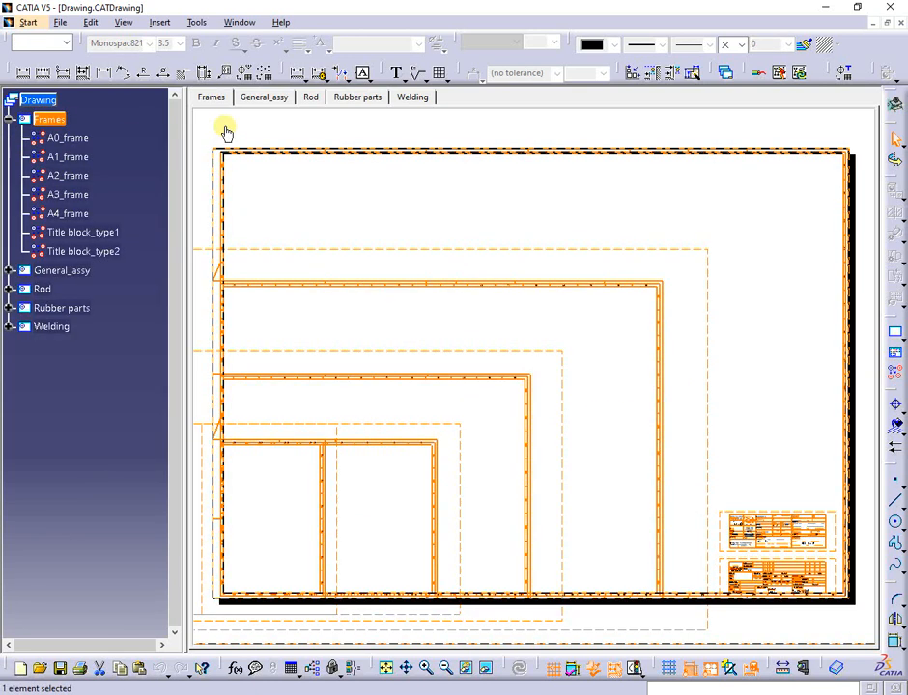
left_click(225, 132)
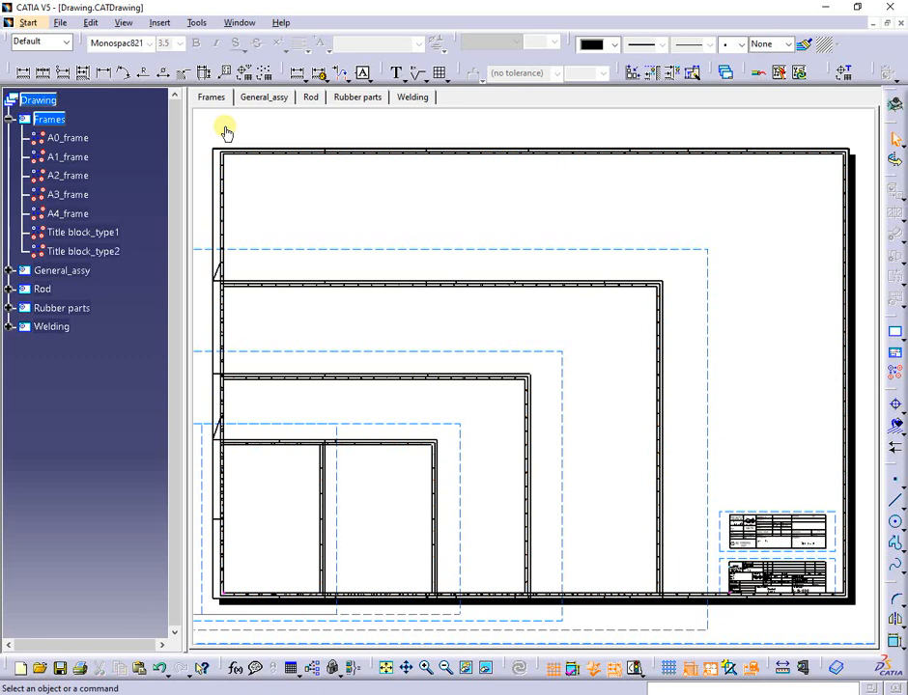
double_click(56, 273)
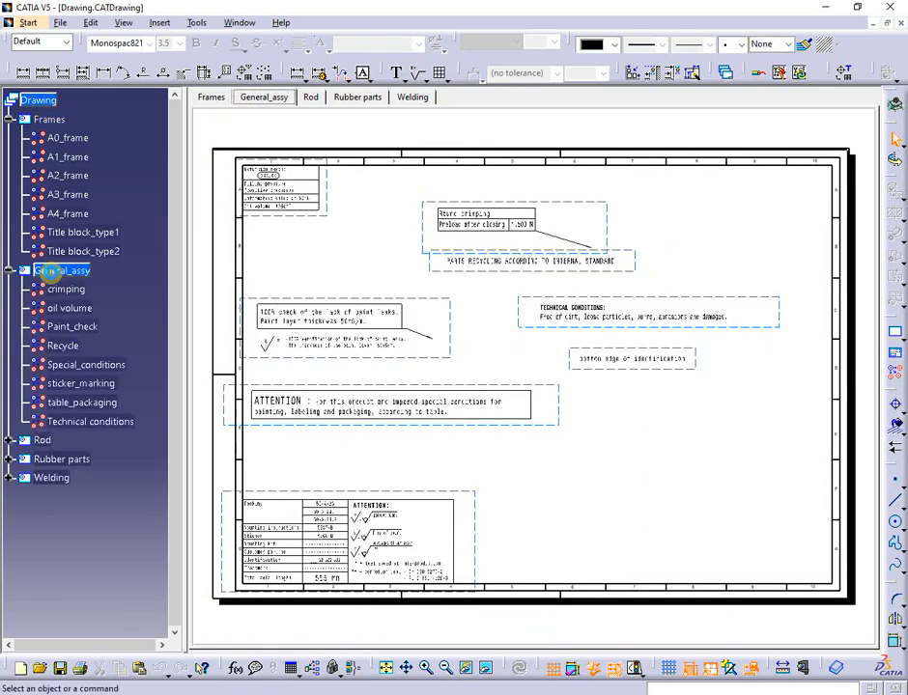
Open the Rod, Rubber parts and Welding sheets in turn to review their 2D components
double_click(43, 443)
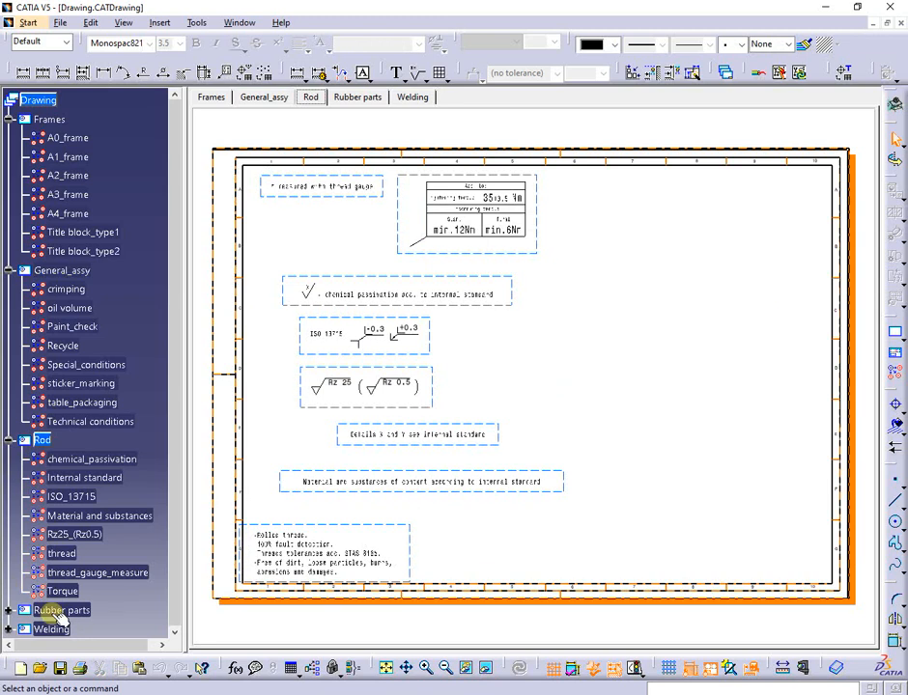
double_click(60, 612)
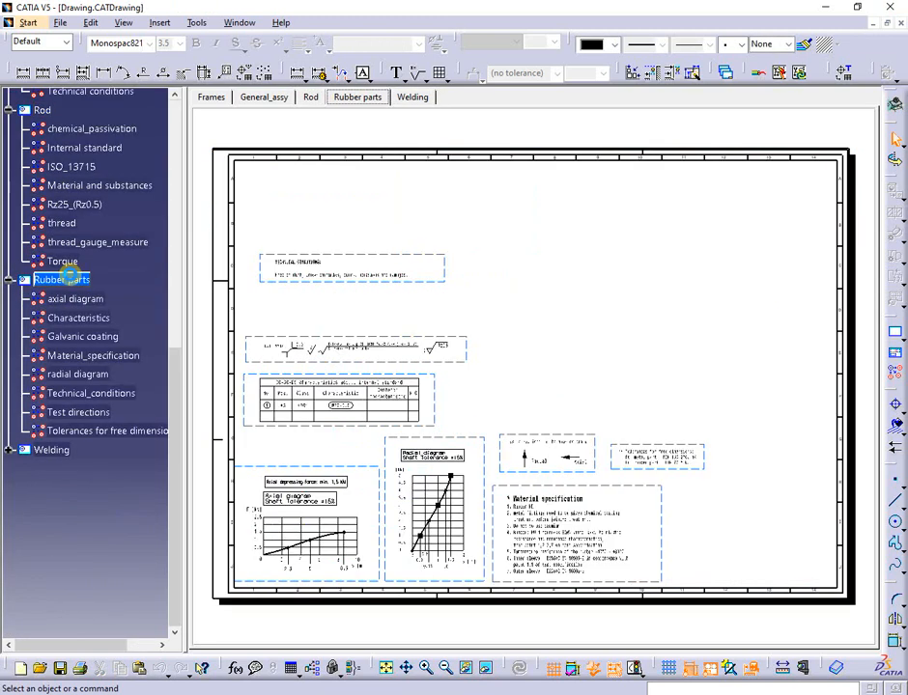
double_click(53, 451)
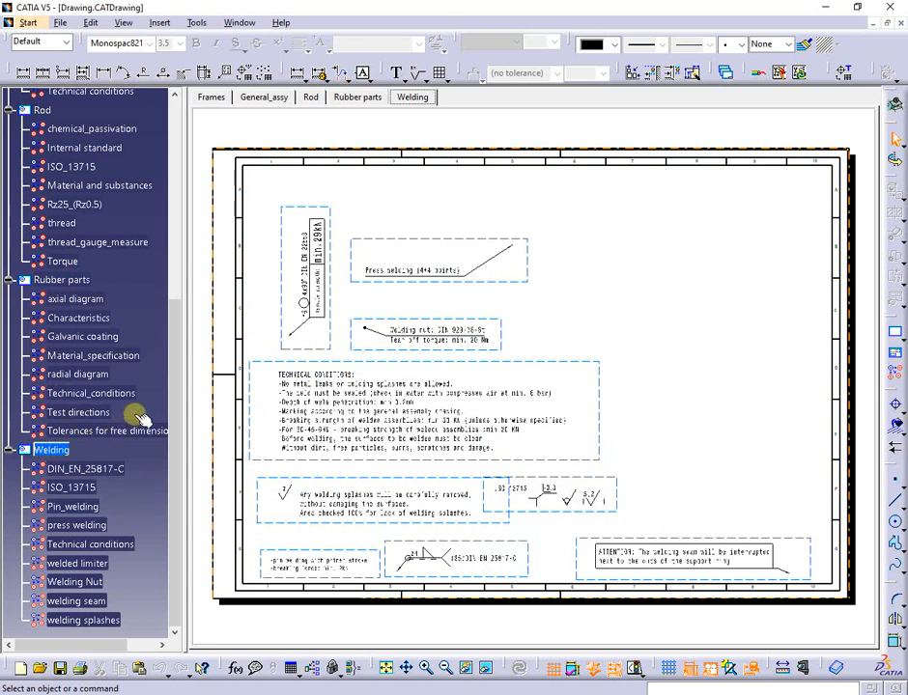
scroll(169, 433, "up", 1)
left_click_drag(171, 431, 180, 203)
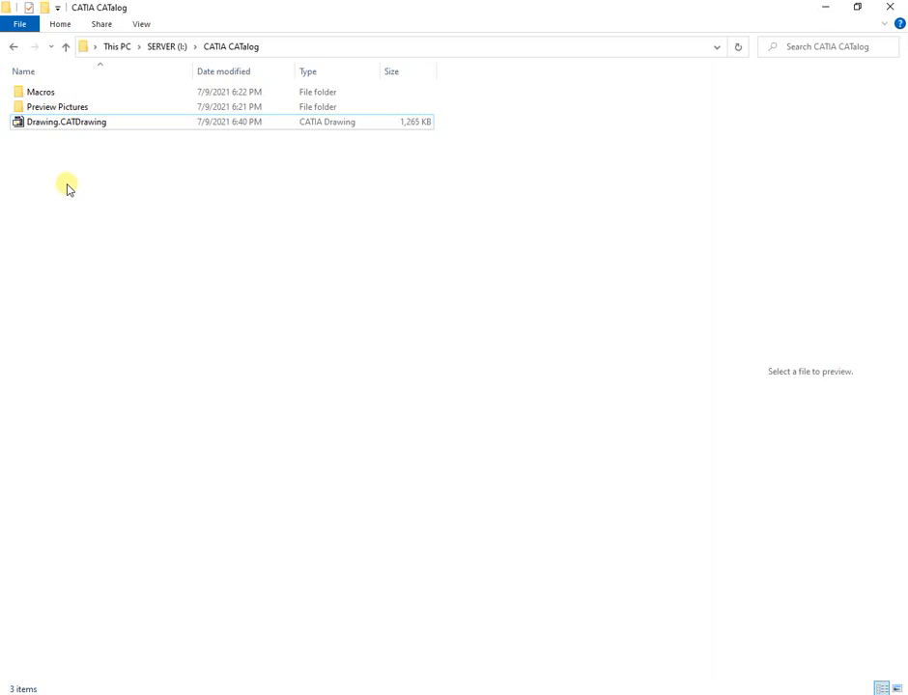
Switch to File Explorer, open the Preview Pictures folder and view its images in IrfanView, starting from 01 Frames.jpg
double_click(66, 107)
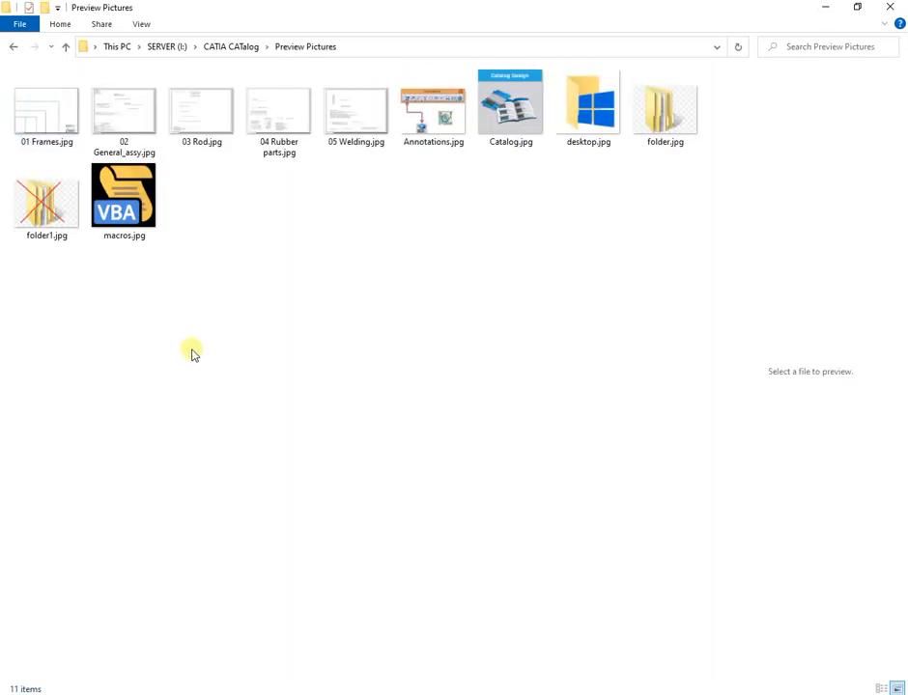
left_click(25, 119)
double_click(25, 119)
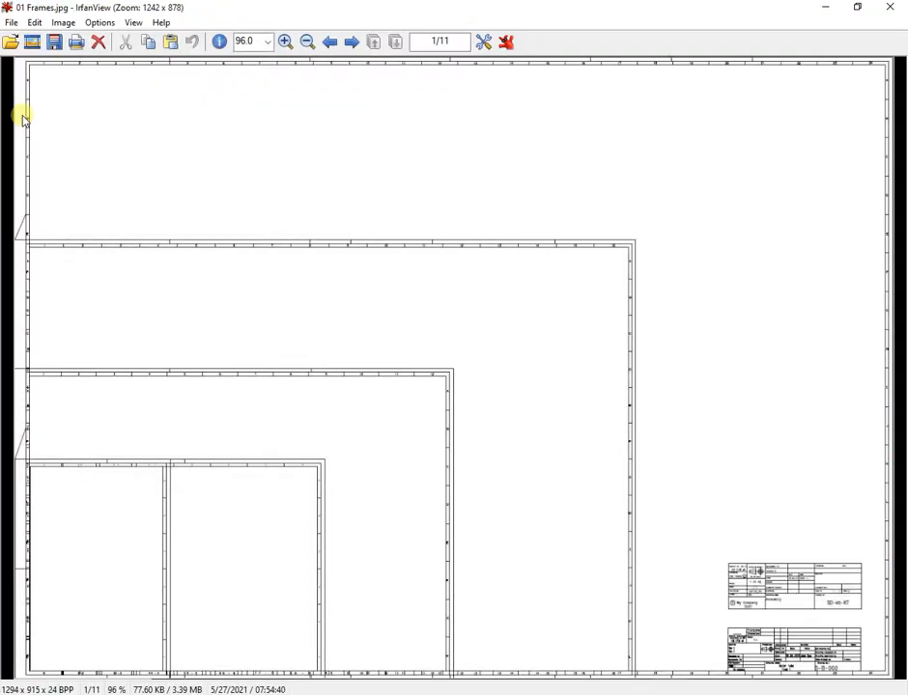
key("Right")
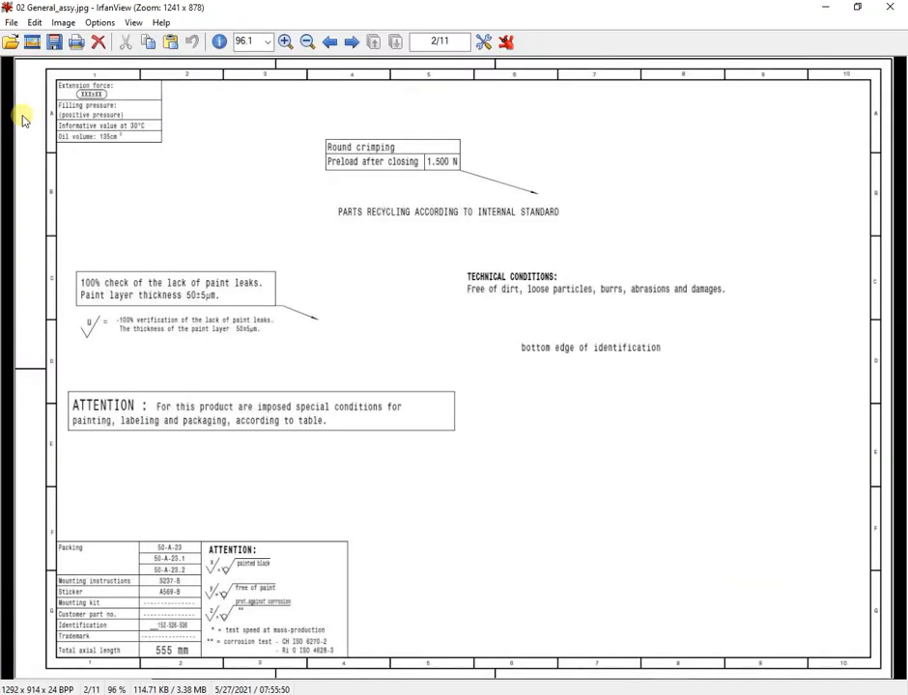
key("Right")
key("Right")
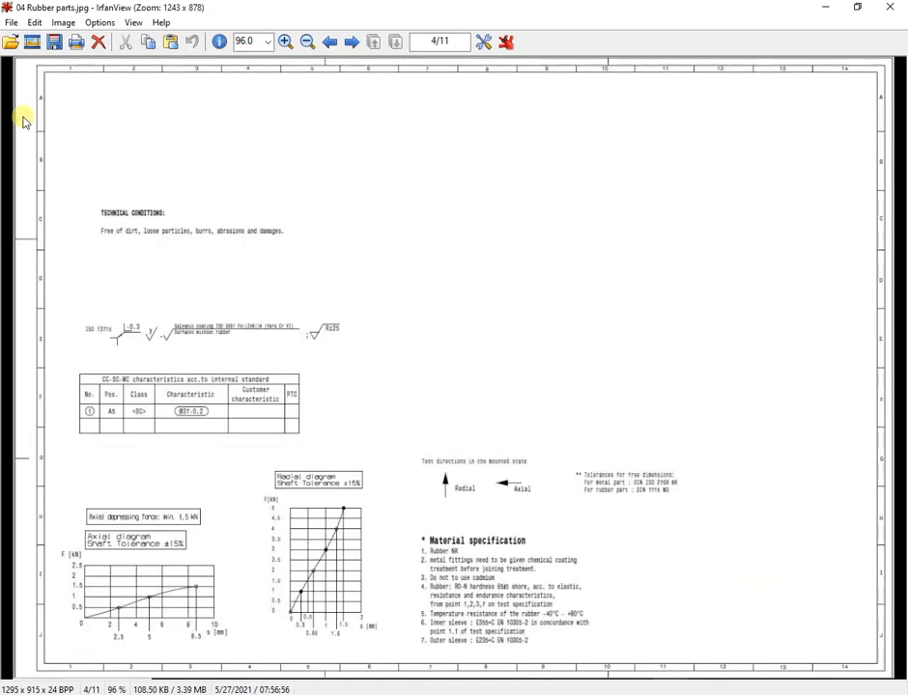
key("Right")
key("Right")
key("Right")
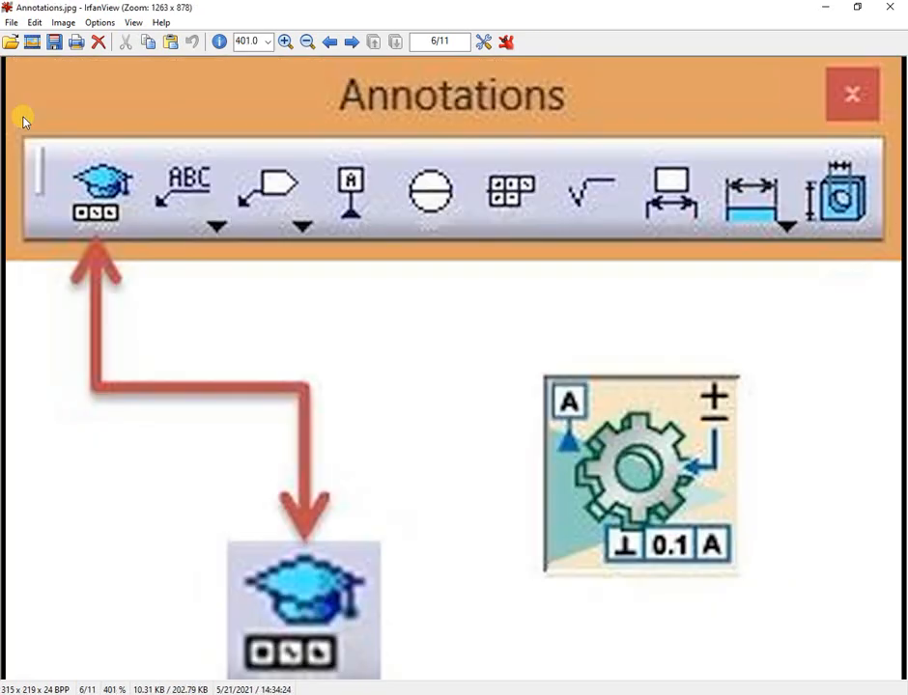
key("Right")
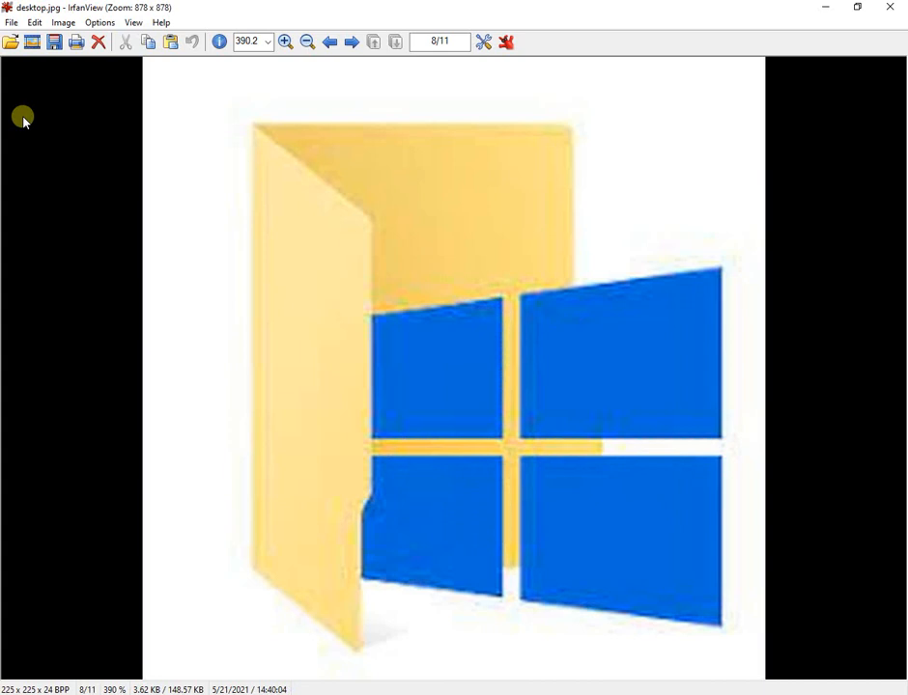
key("Right")
key("Right")
key("Right")
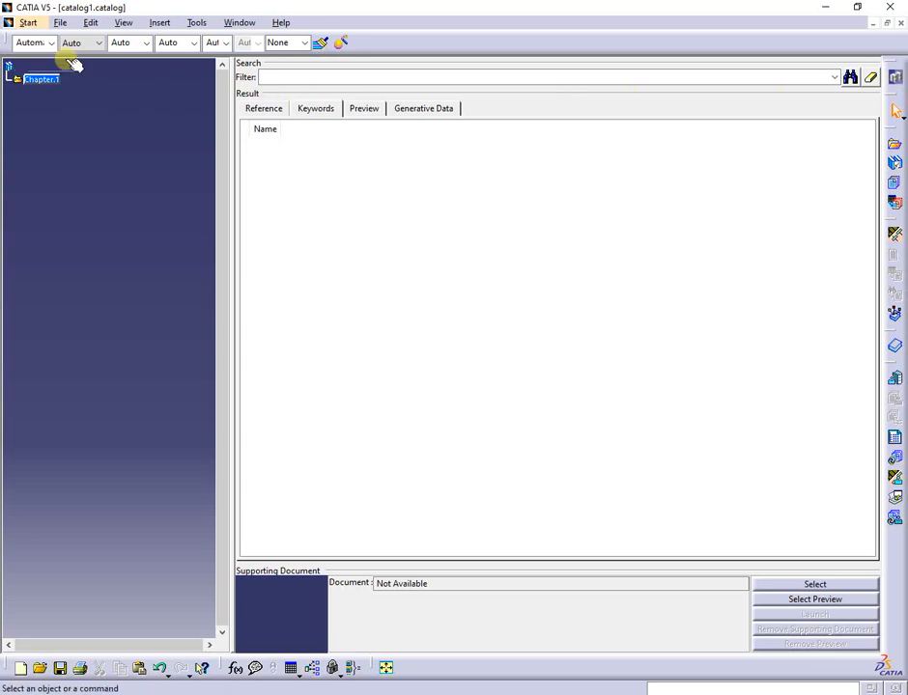
Switch to CATIA and save the new catalog in the CATIA CATalog folder as Drawing Text & Macro
left_click(61, 24)
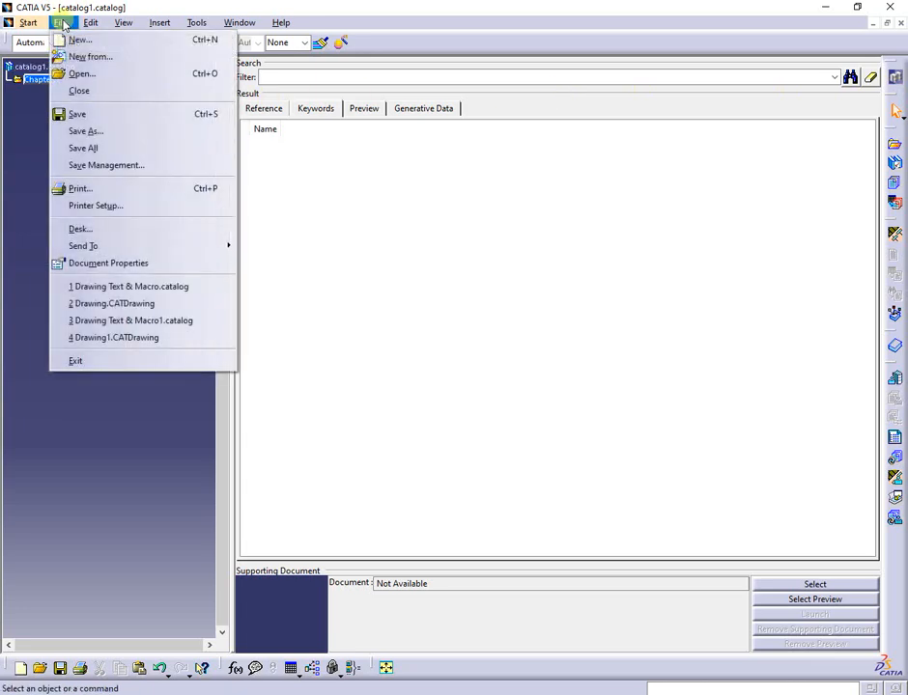
left_click(108, 132)
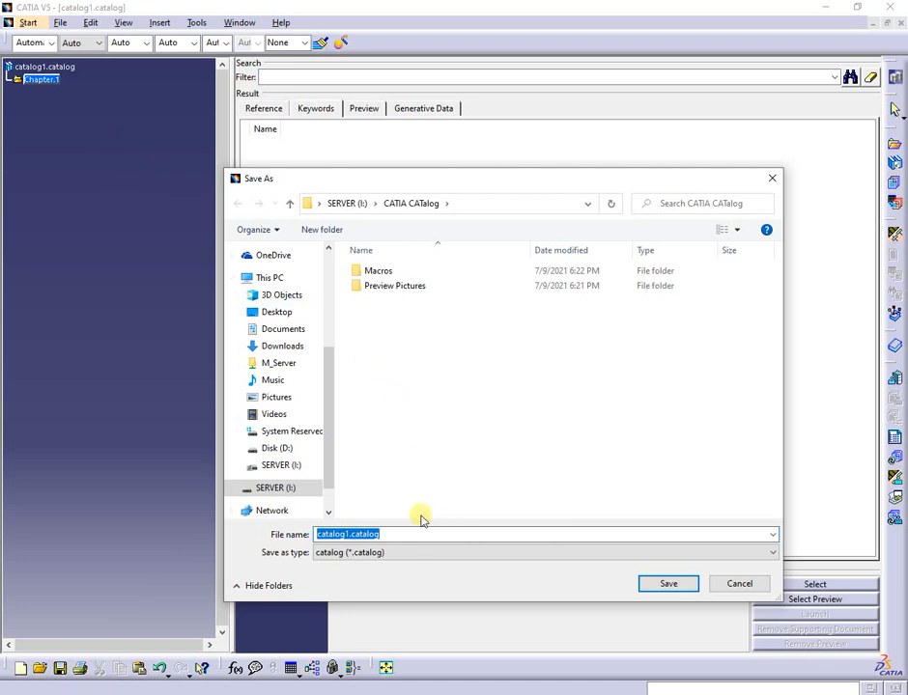
type("Drawing Text & Macro")
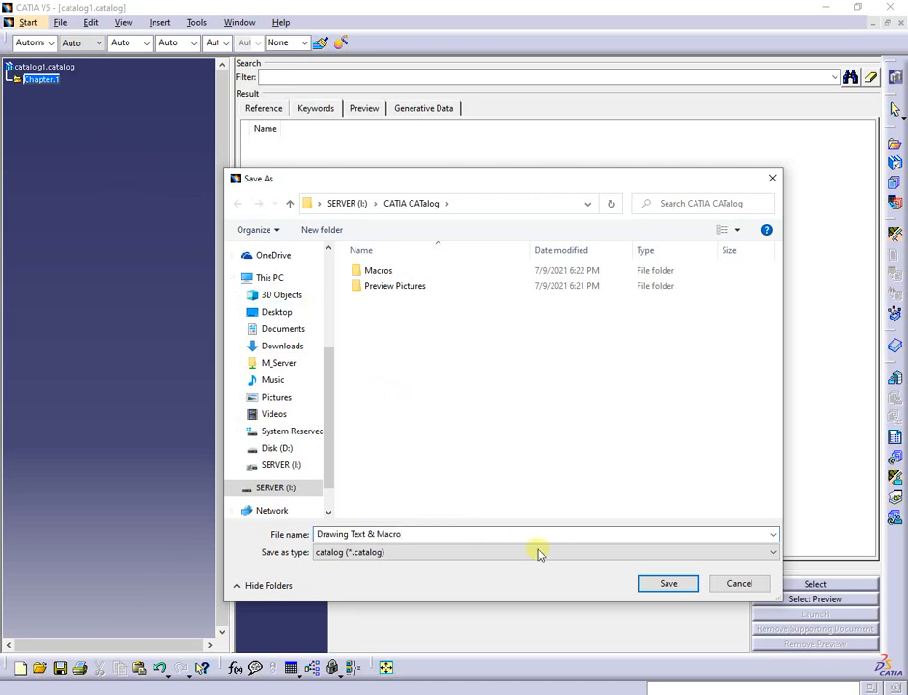
left_click(677, 584)
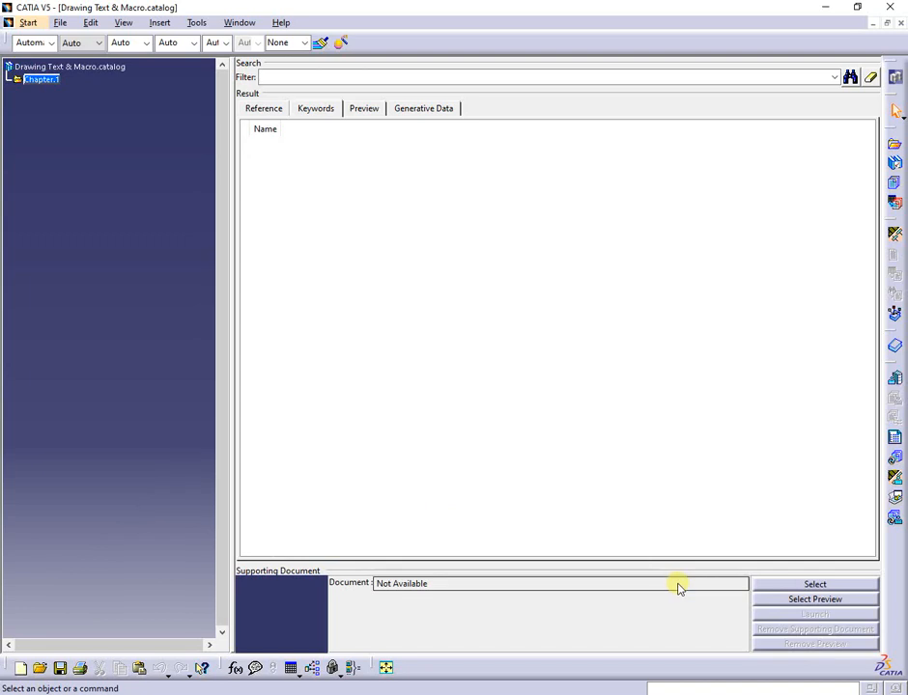
Rename the catalog's Chapter.1 as Catalog in its definition
right_click(40, 81)
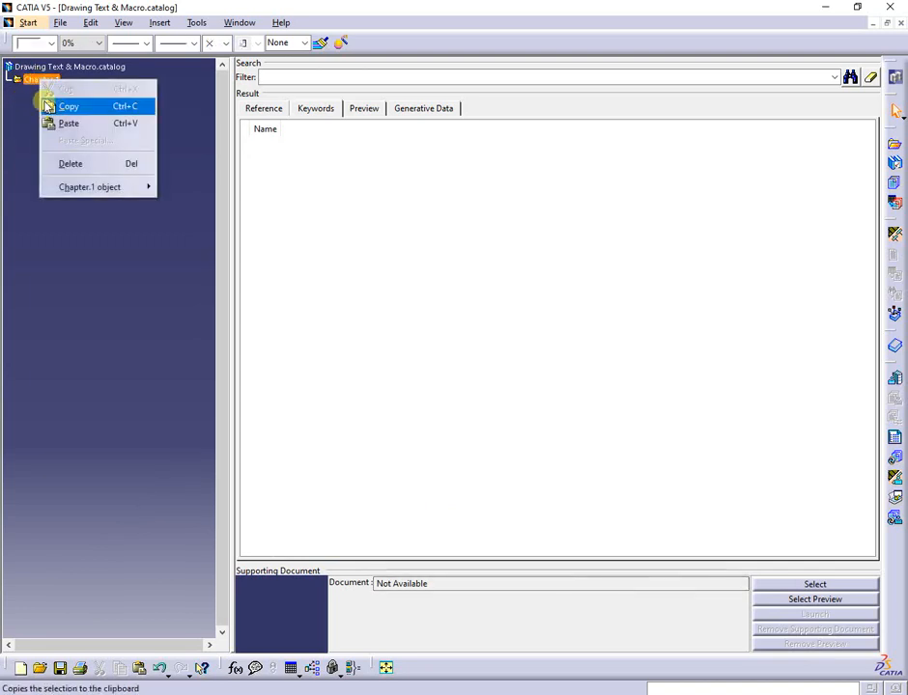
mouse_move(91, 187)
left_click(193, 187)
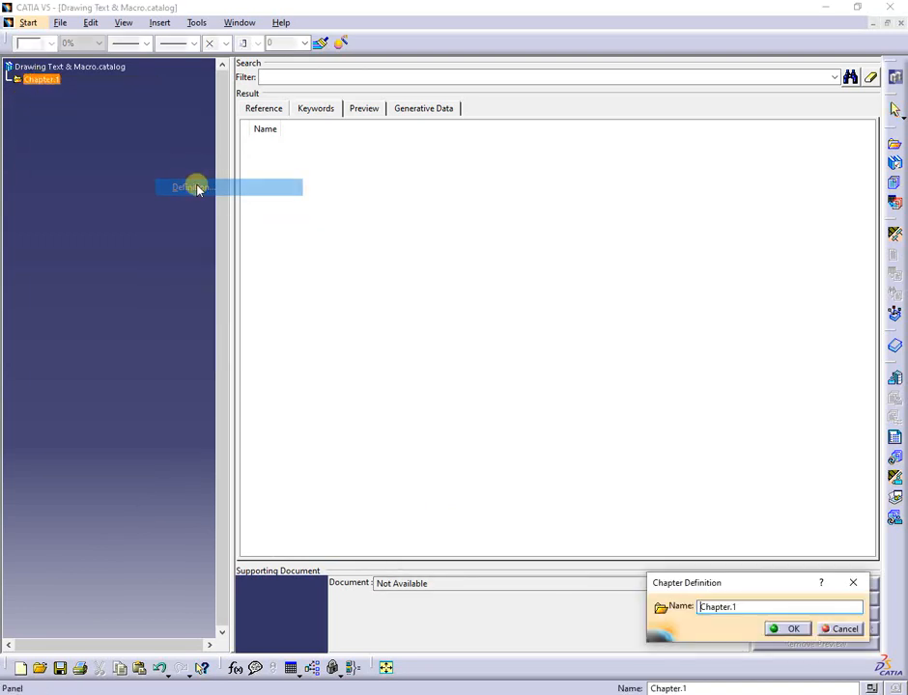
left_click_drag(754, 605, 522, 587)
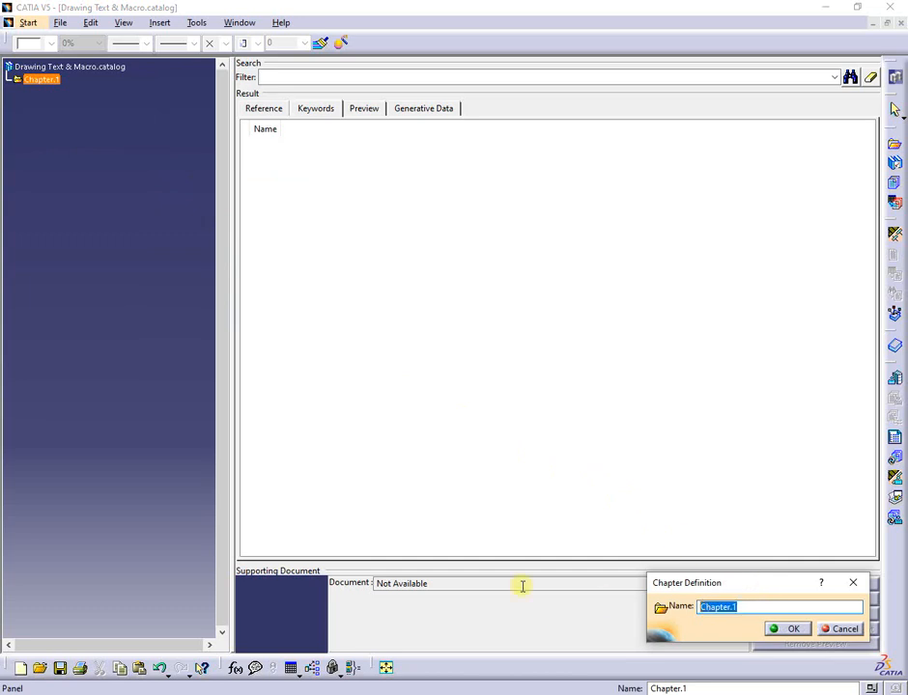
type("Catalog")
left_click(783, 629)
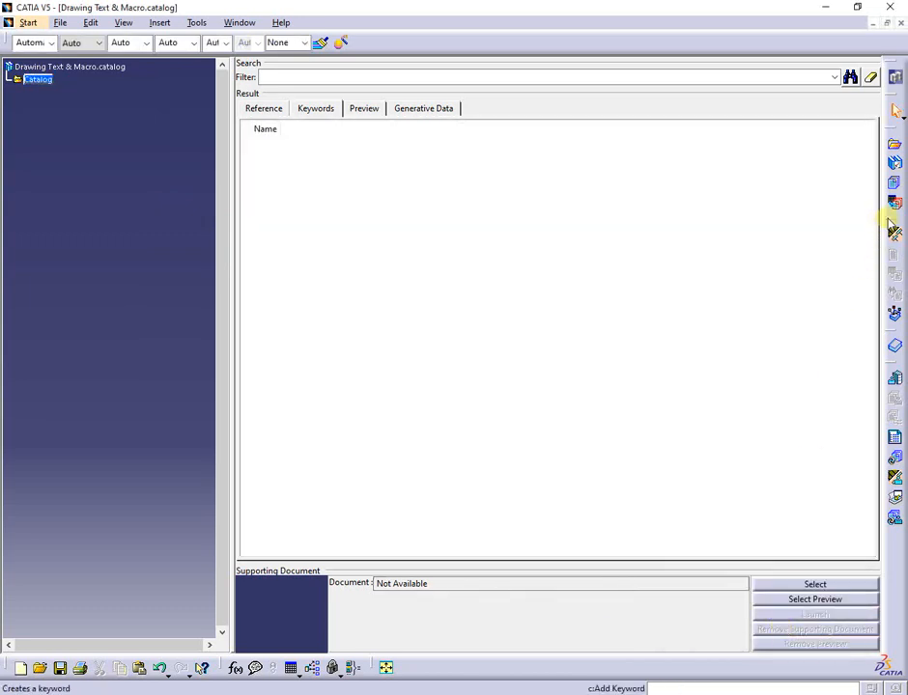
Add a chapter named 01 Annotations under the Catalog chapter and expand Catalog in the tree
left_click(896, 147)
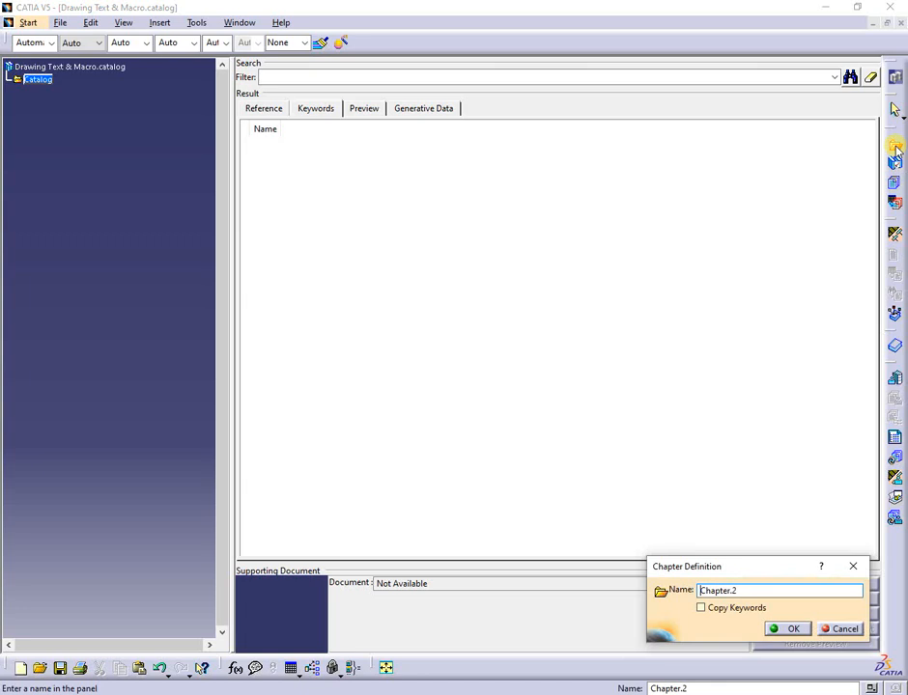
double_click(753, 595)
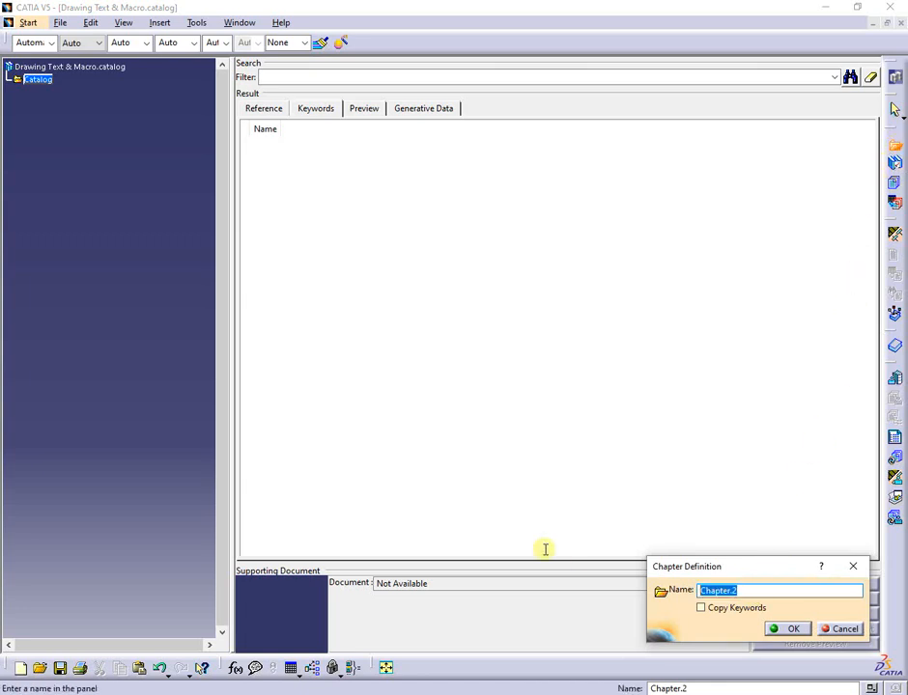
type("01 Annotations")
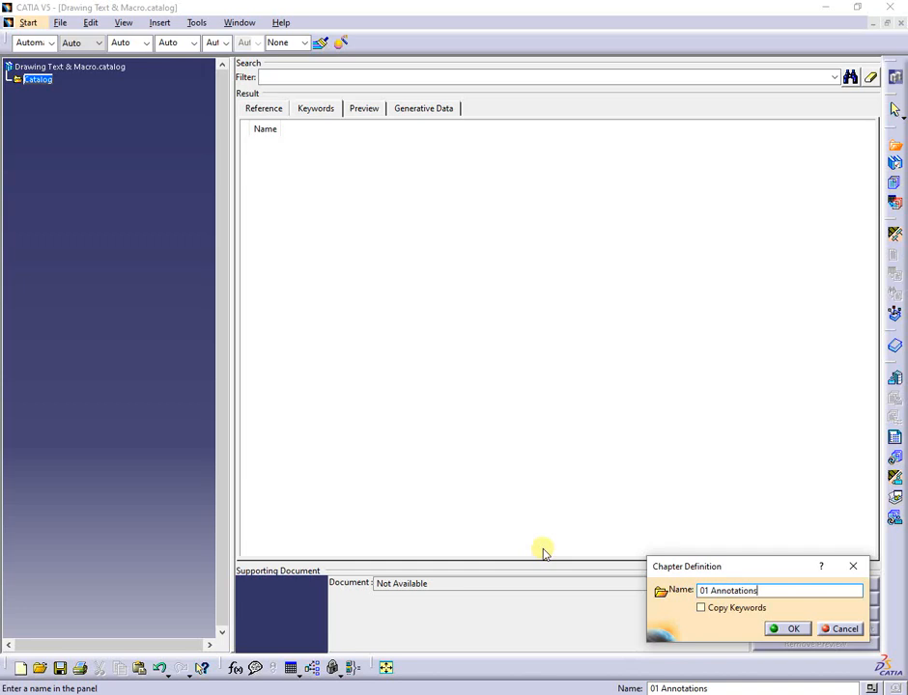
left_click(789, 630)
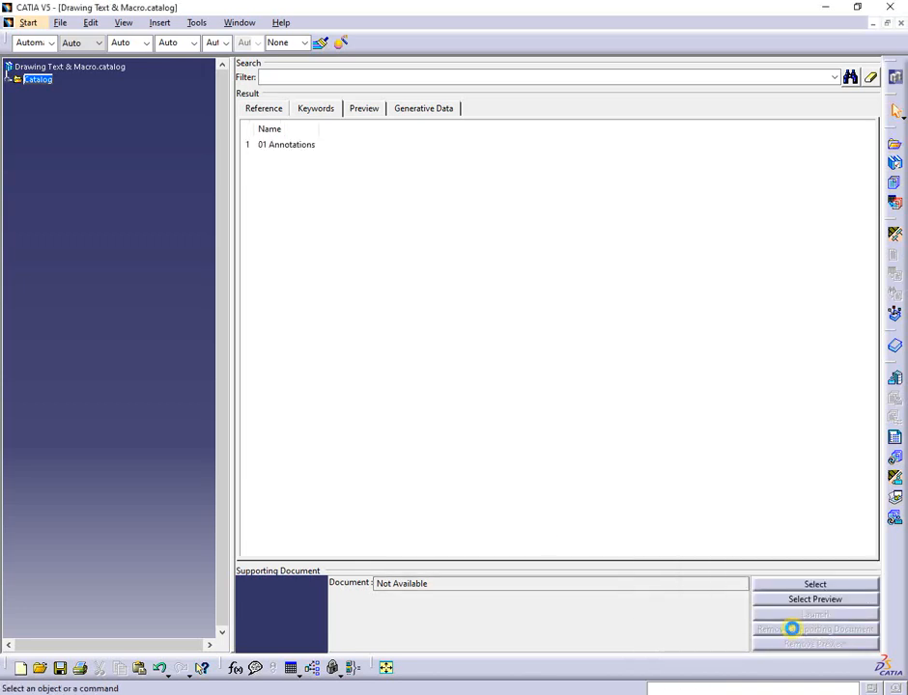
left_click(9, 83)
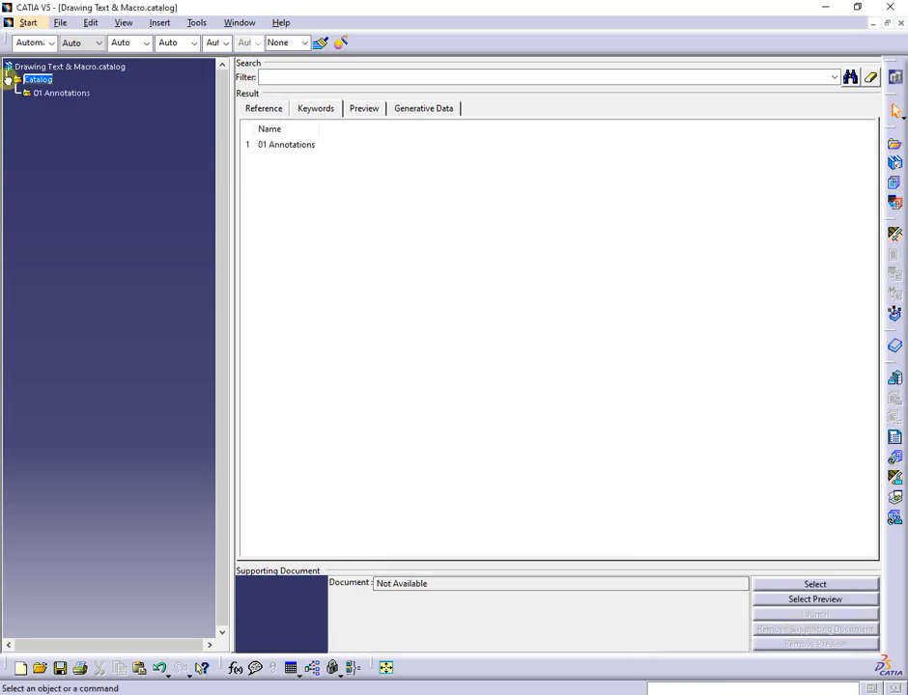
Assign Catalog.jpg from the Preview Pictures folder as the Catalog chapter's preview image
left_click(781, 601)
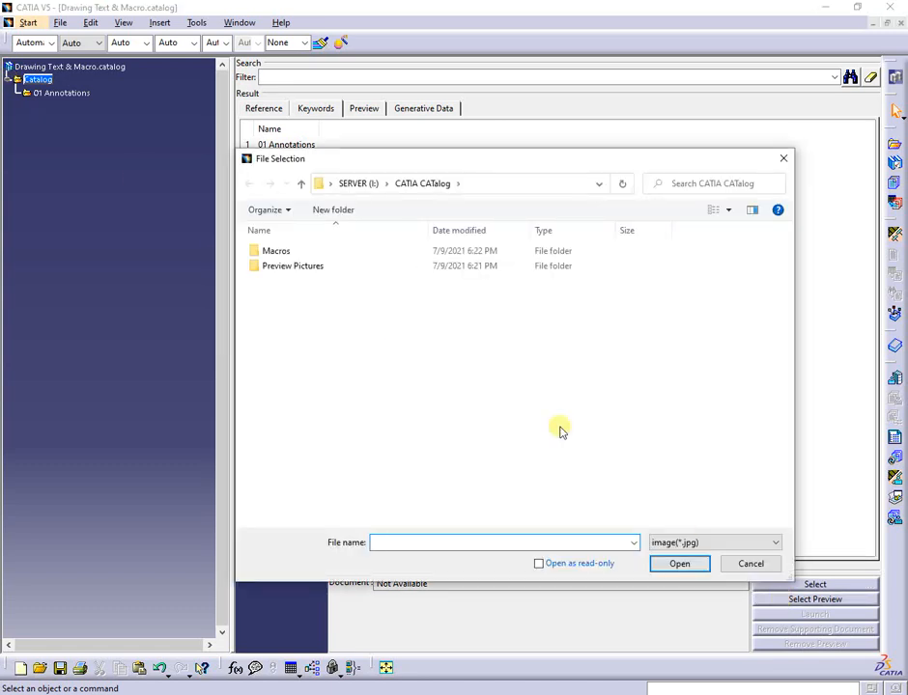
double_click(291, 266)
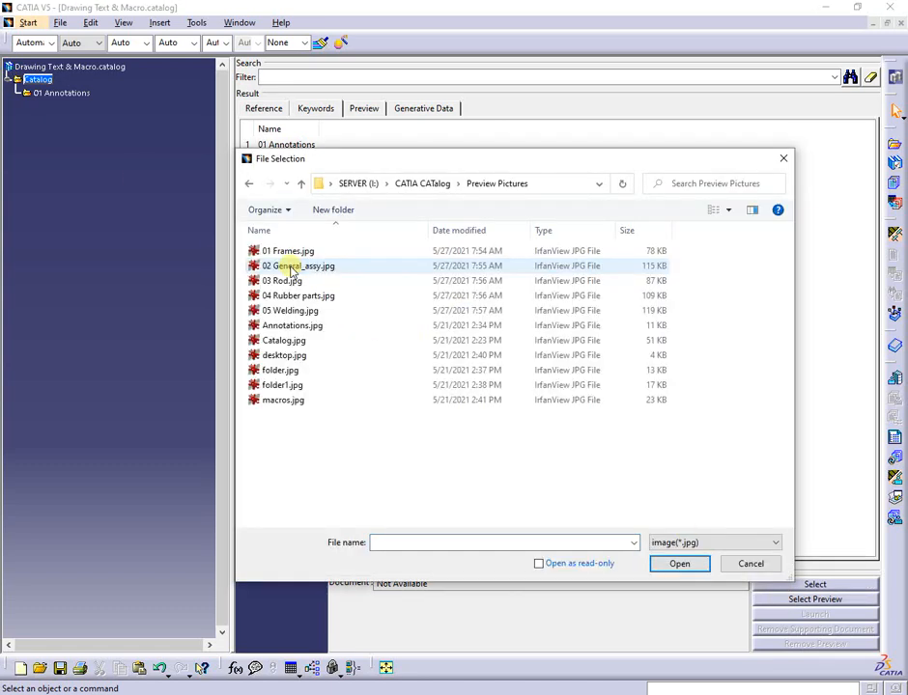
left_click(292, 341)
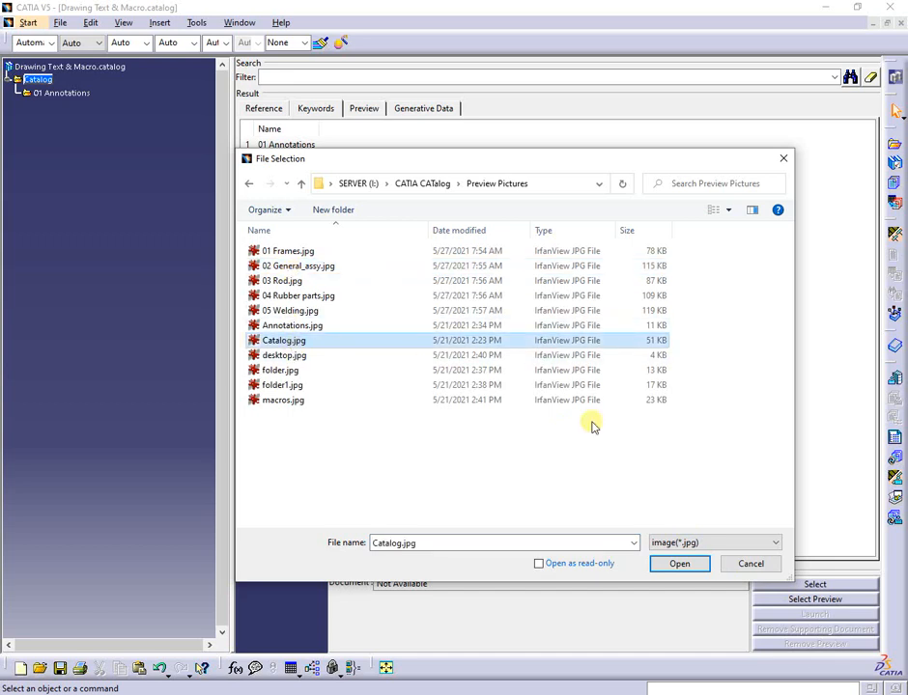
left_click(704, 568)
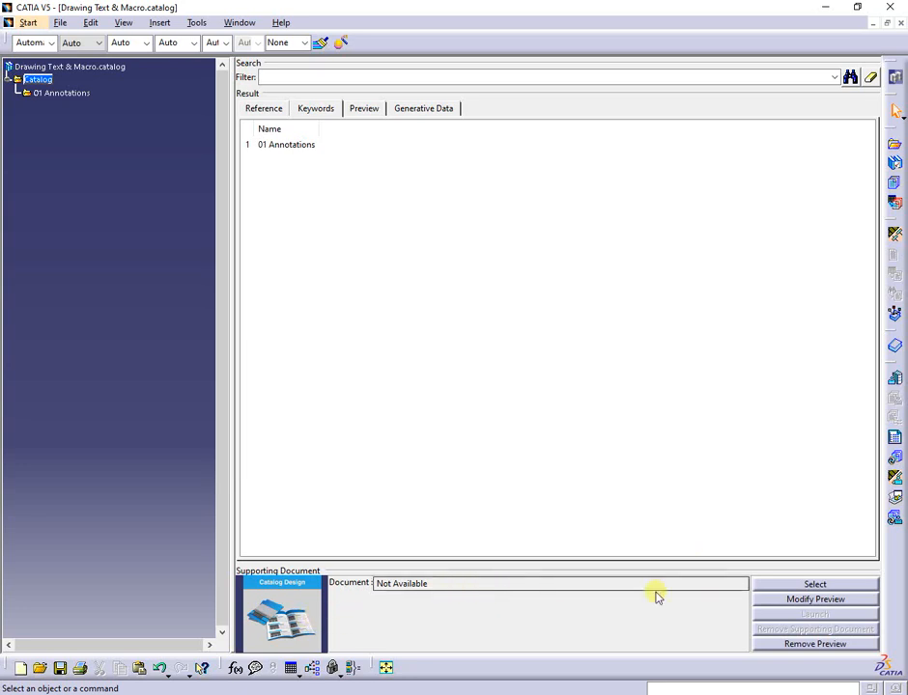
Link Drawing.CATDrawing from the CATIA CATalog folder as the Catalog chapter's supporting document
left_click(787, 588)
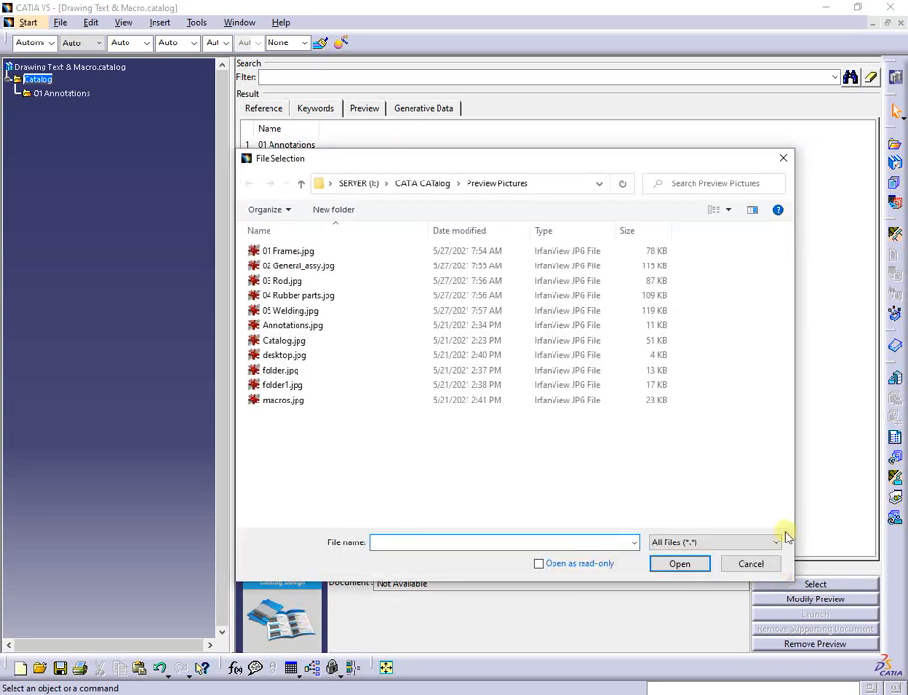
left_click(422, 183)
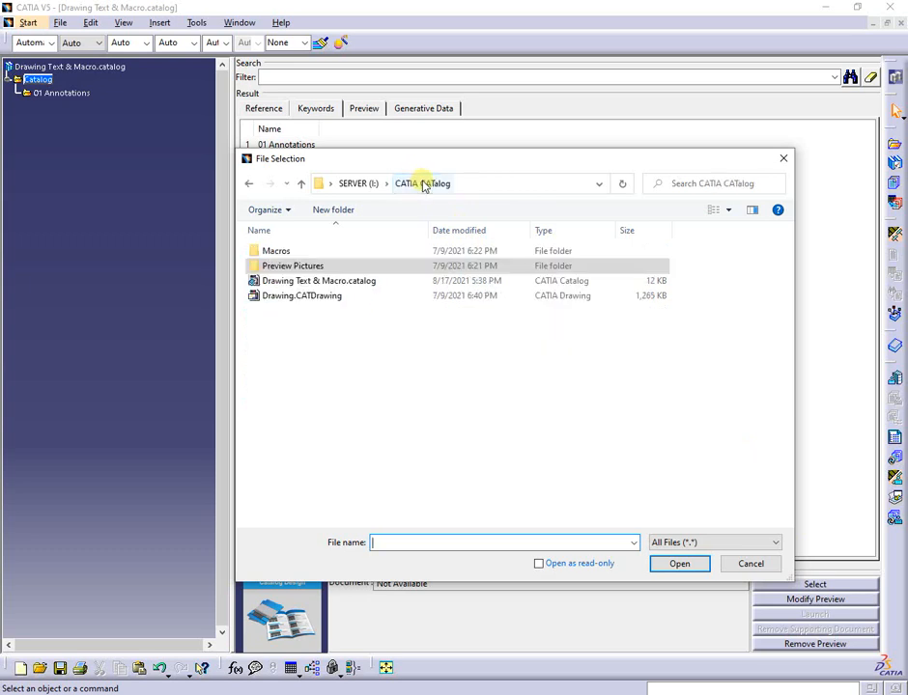
left_click(319, 296)
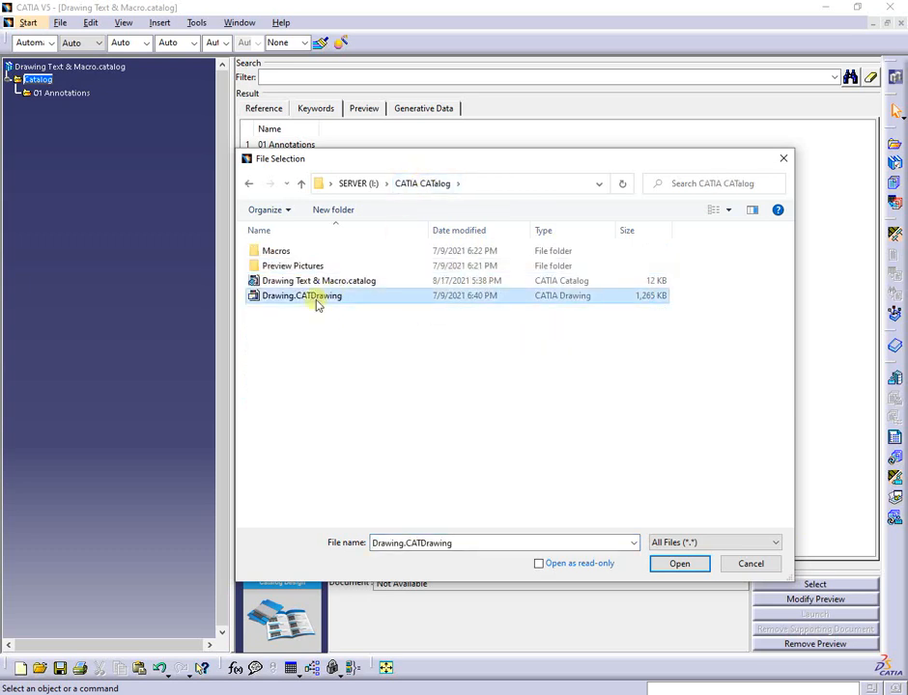
left_click(703, 565)
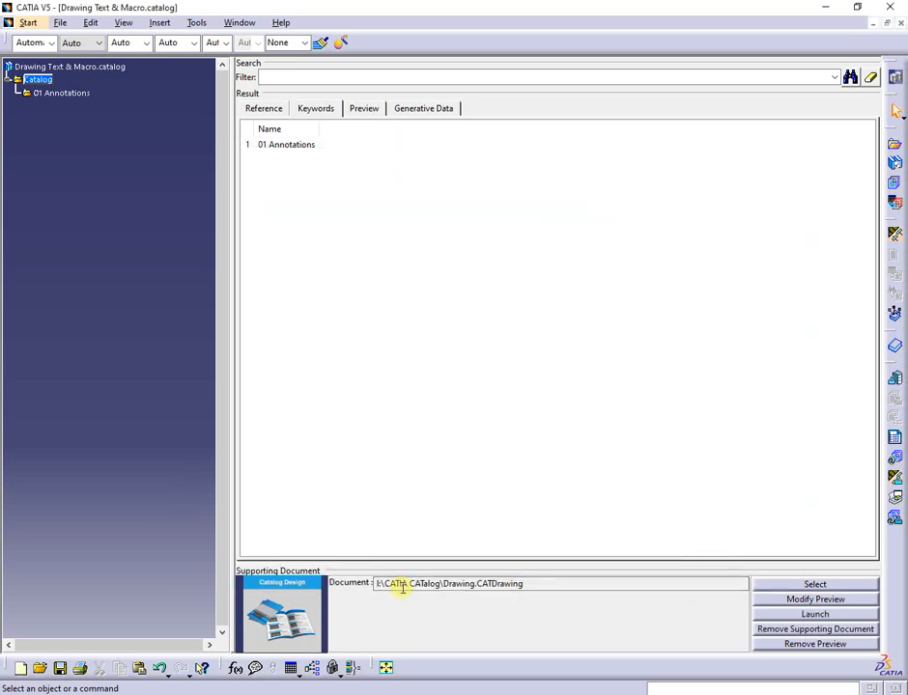
Assign Annotations.jpg from the Preview Pictures folder as the 01 Annotations chapter's preview image and save the catalog
left_click(61, 93)
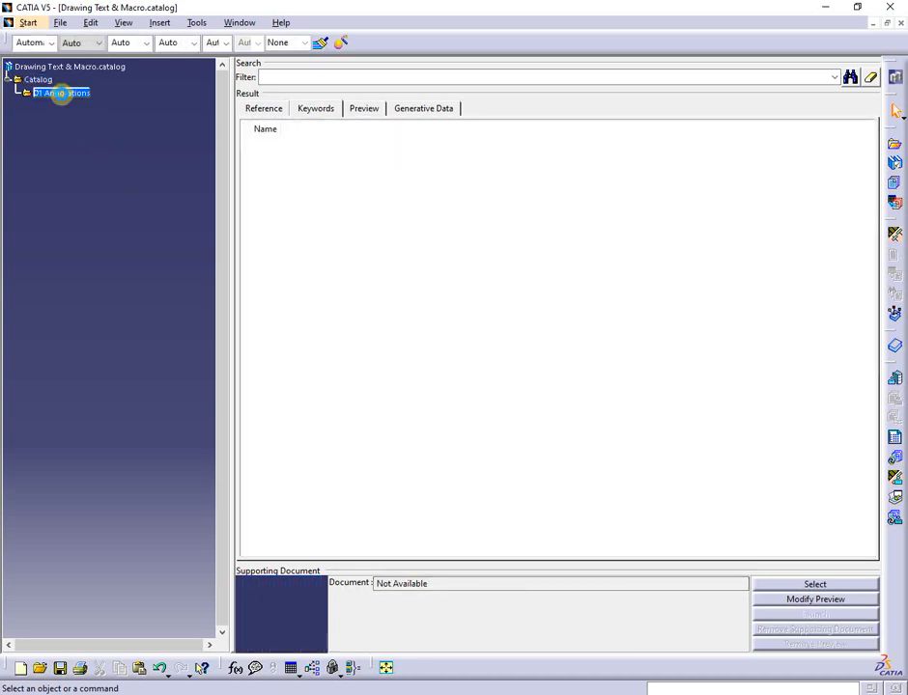
left_click(809, 601)
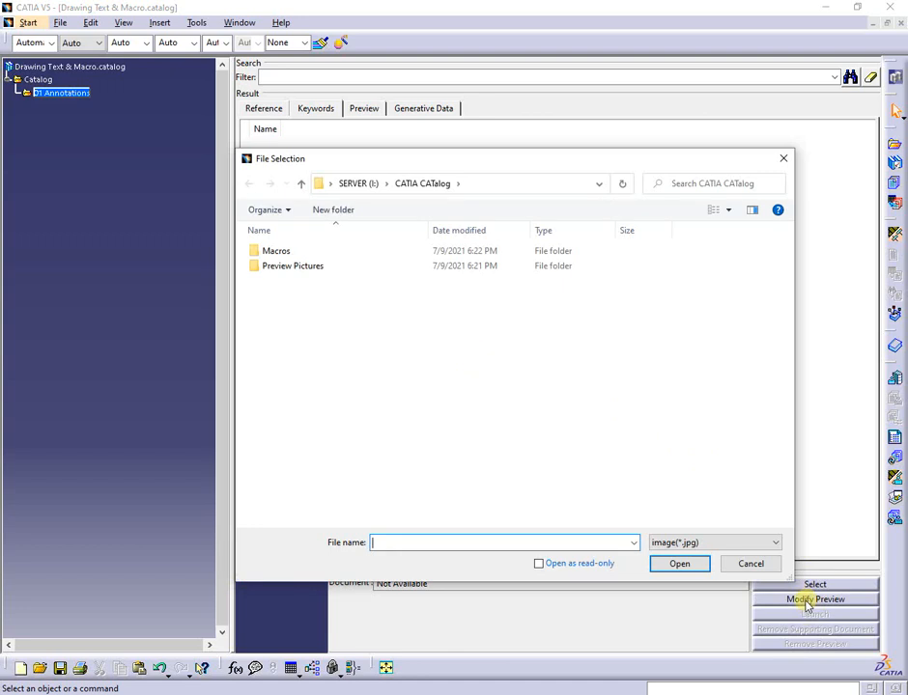
double_click(294, 267)
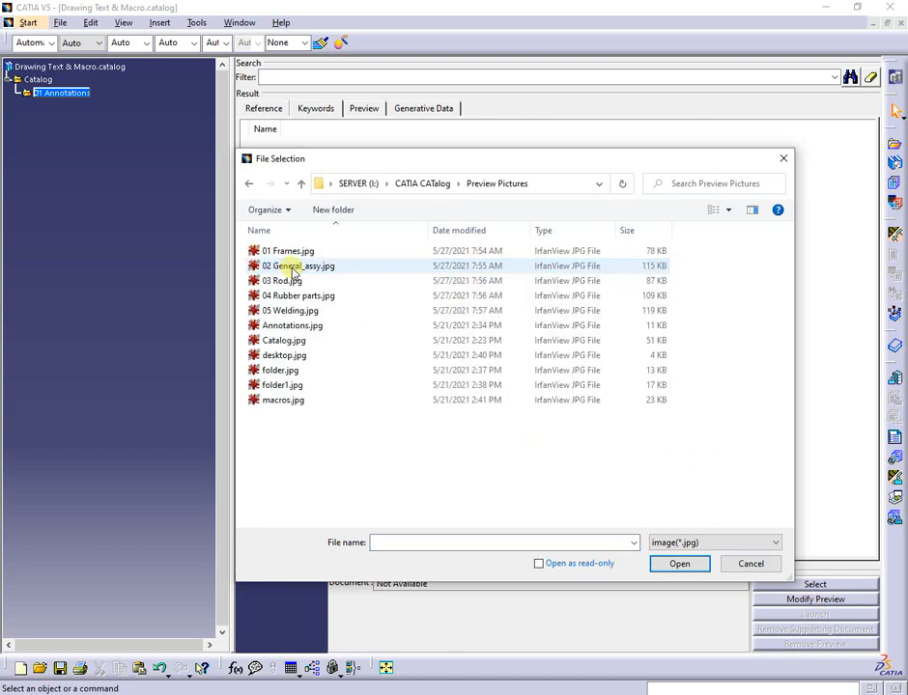
left_click(290, 326)
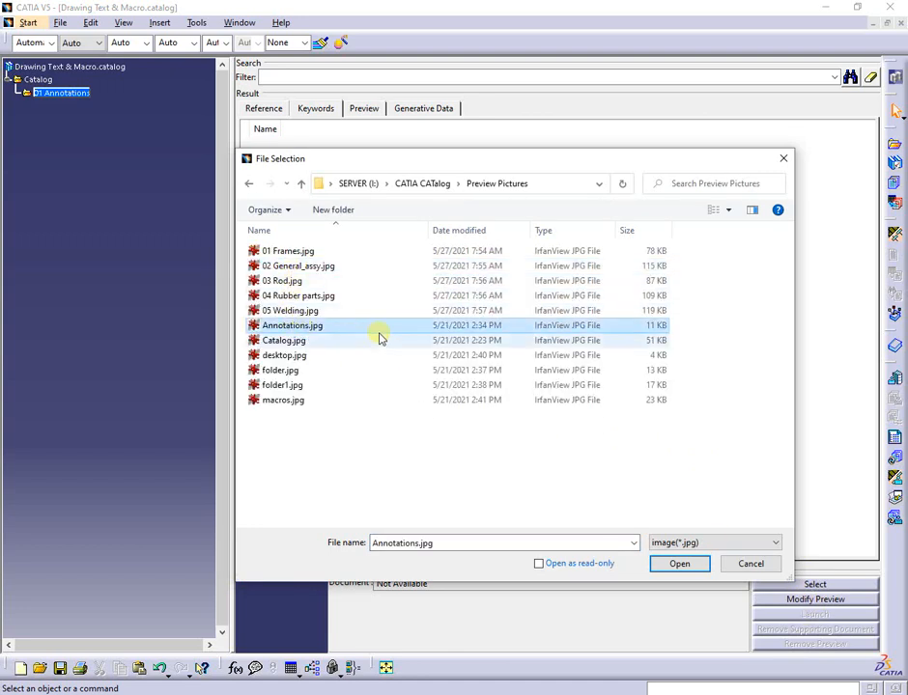
left_click(681, 565)
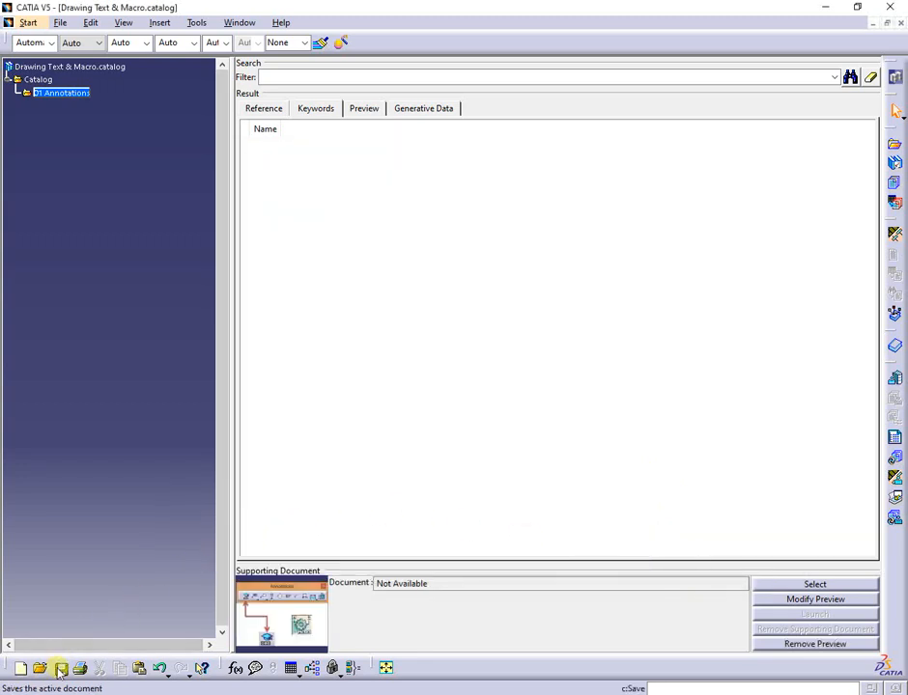
left_click(60, 668)
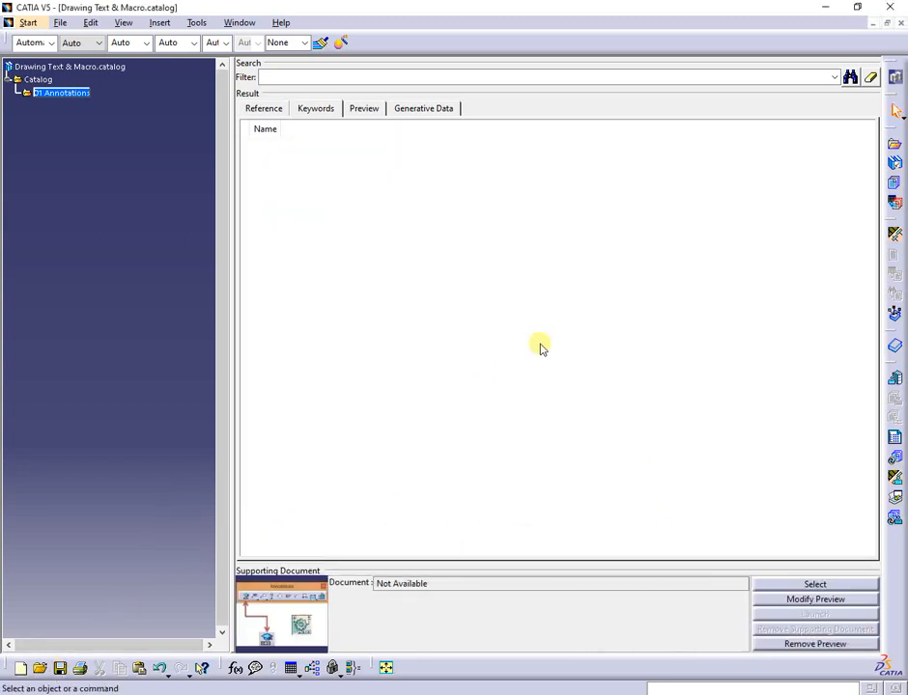
Add a standard component family named Frames under the 01 Annotations chapter
left_click(892, 186)
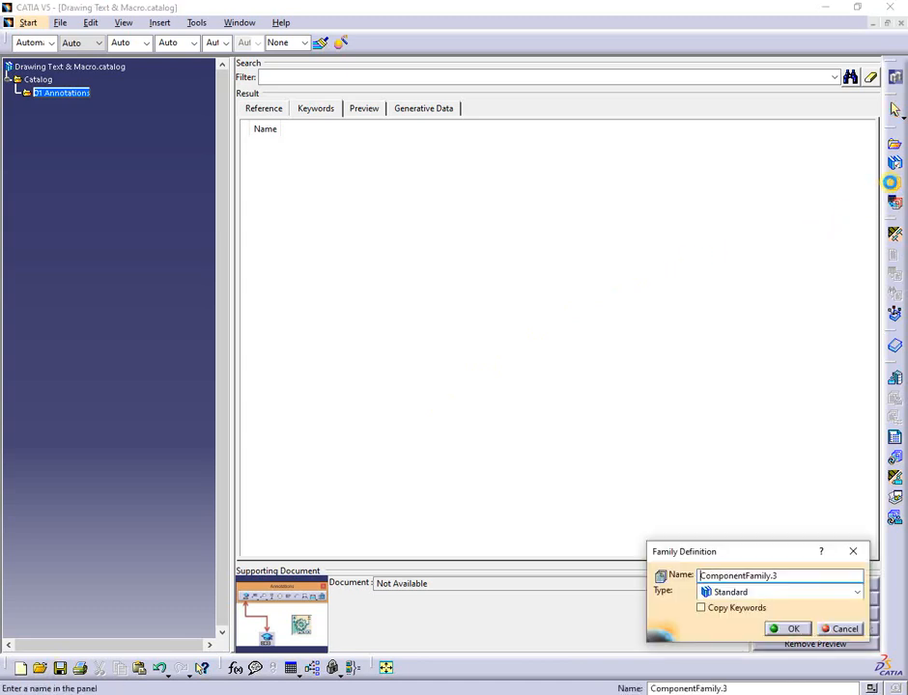
left_click_drag(812, 577, 401, 547)
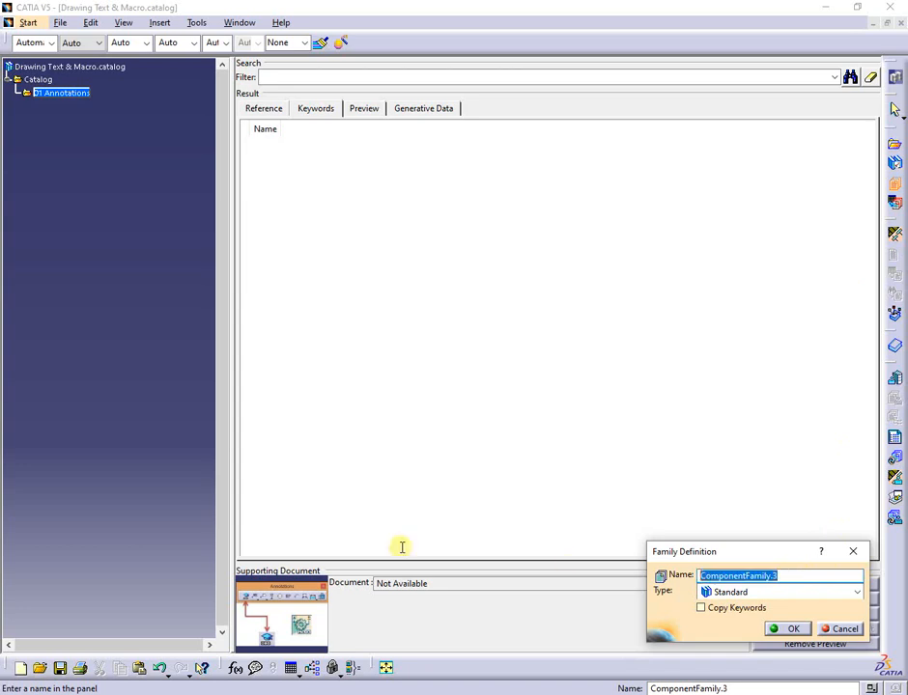
type("Frames")
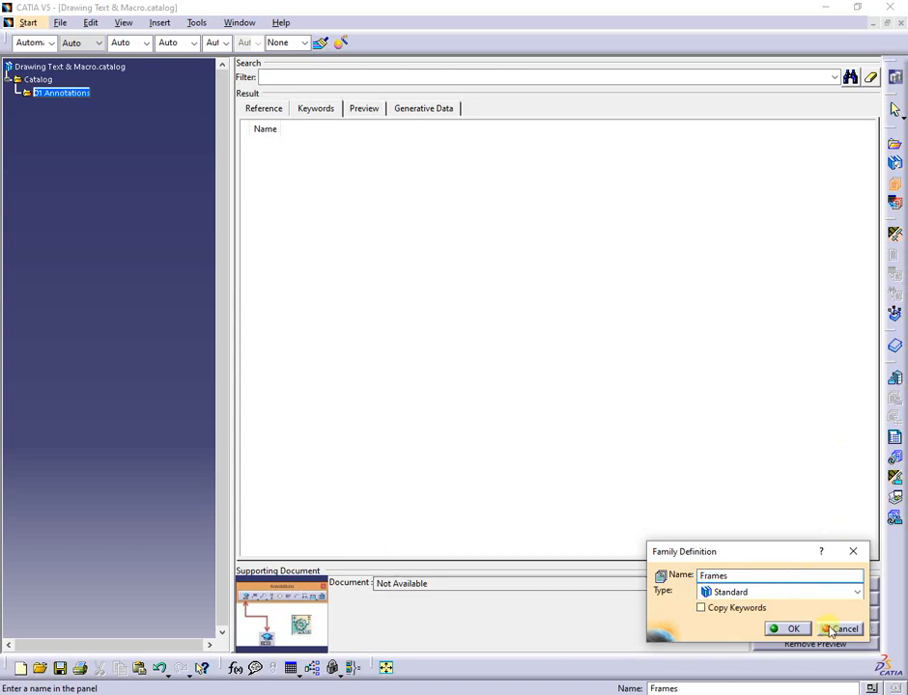
left_click(794, 629)
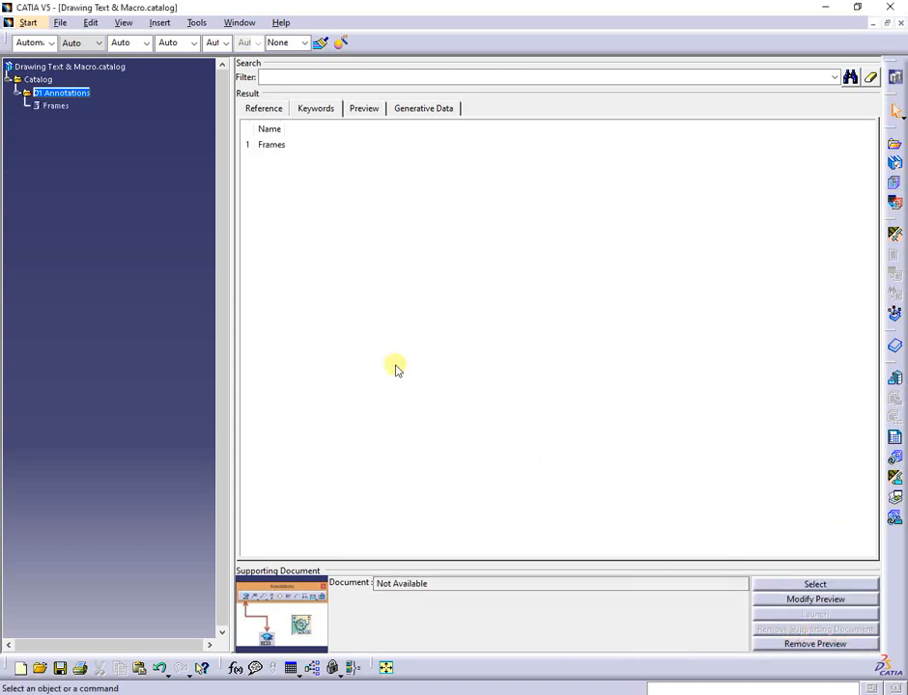
Select the Frames family and tile the catalog and Drawing.CATDrawing windows vertically
left_click(56, 106)
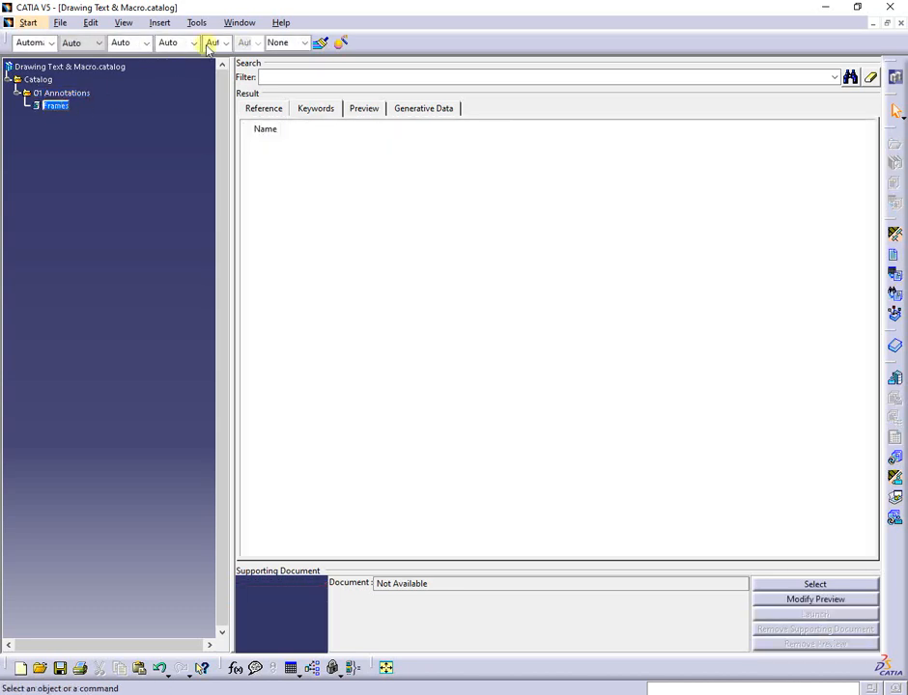
left_click(240, 23)
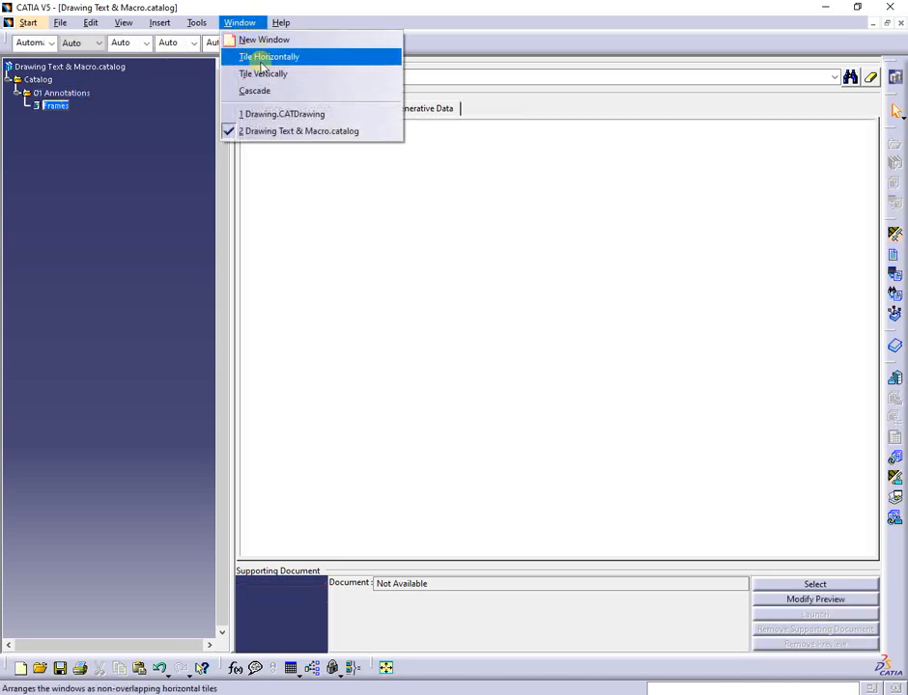
left_click(267, 77)
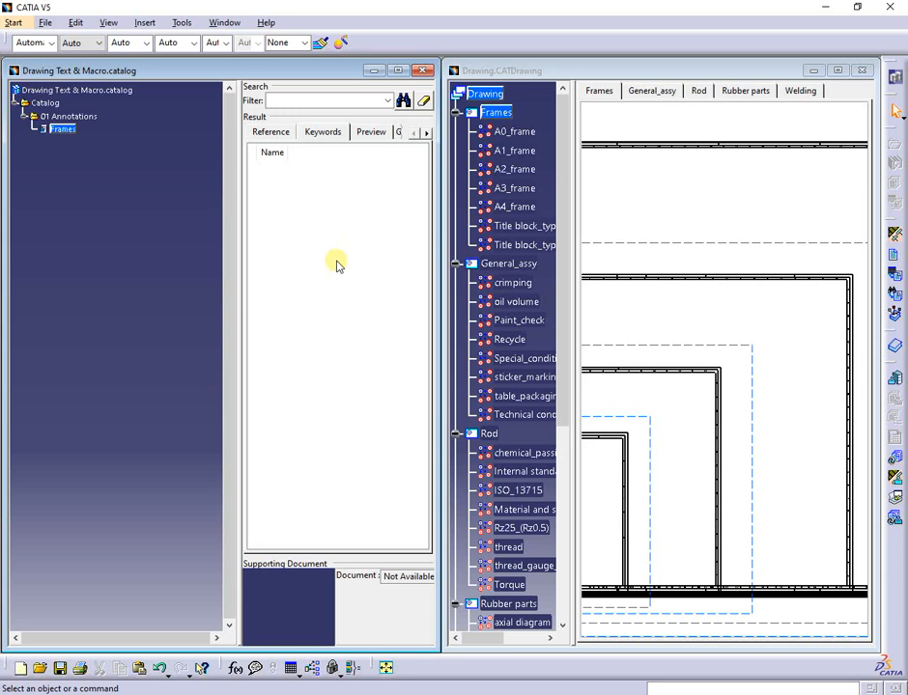
Add the drawing's A0_frame to the Frames family as an external feature component, checking its local preview
left_click(895, 259)
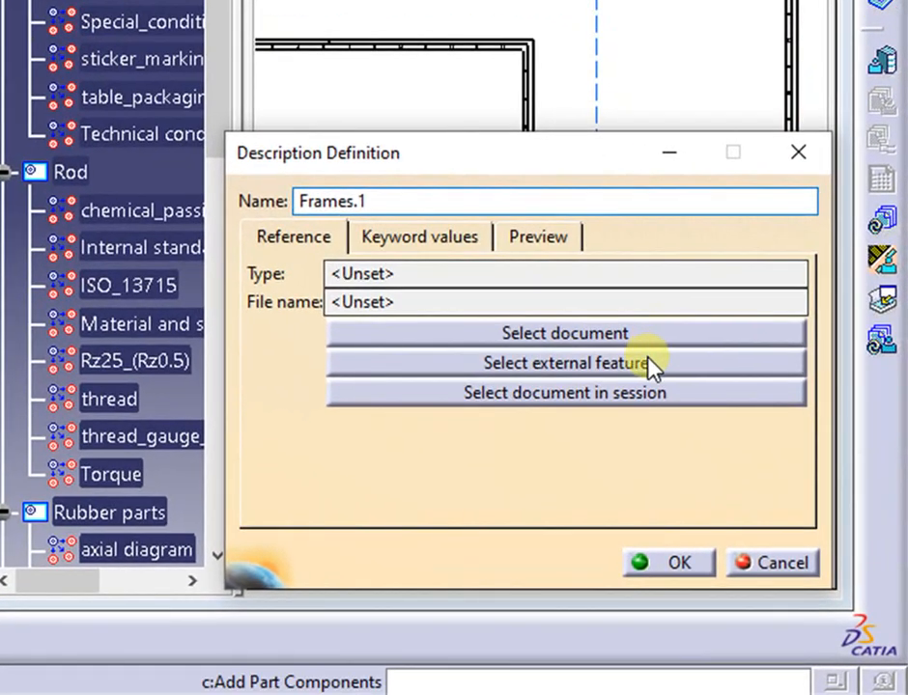
left_click(673, 372)
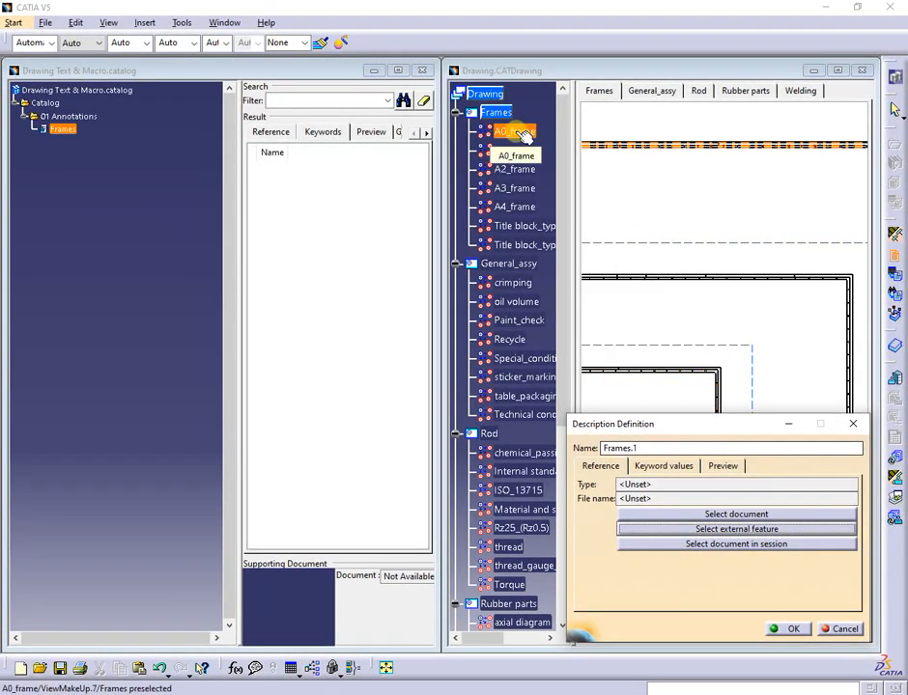
left_click(515, 131)
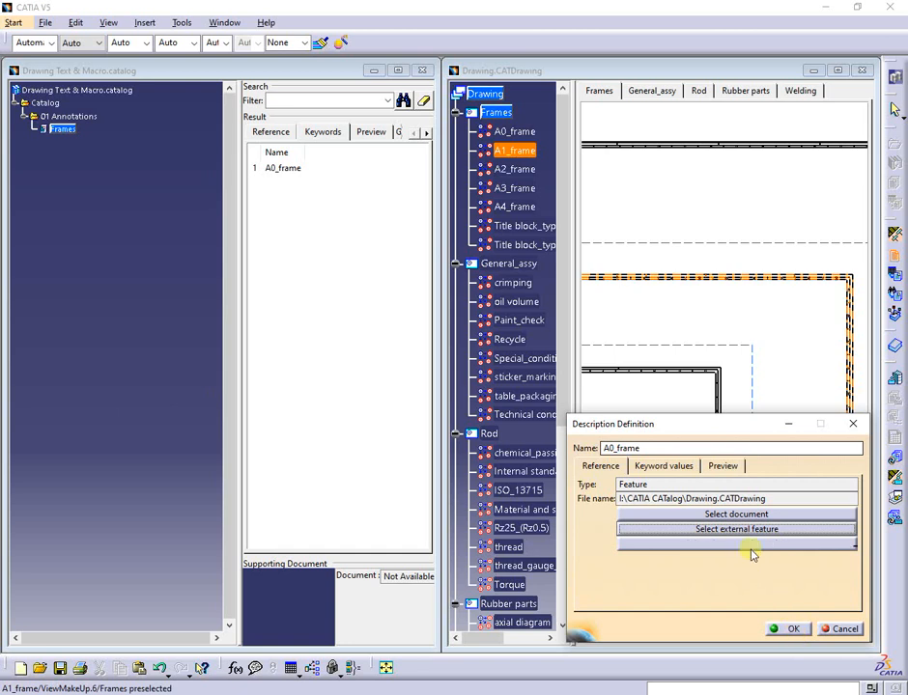
left_click(717, 465)
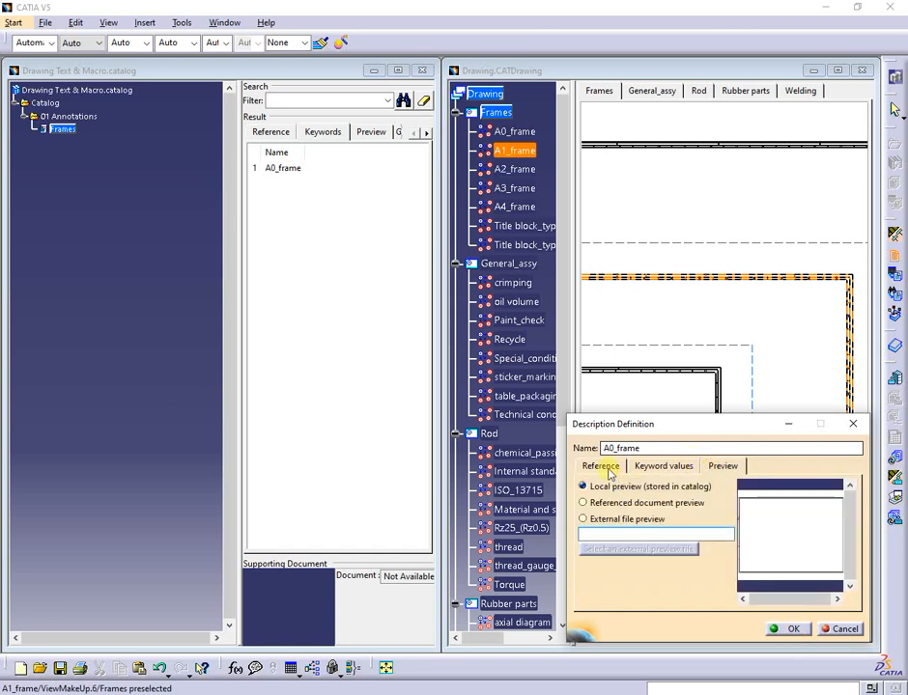
left_click(787, 630)
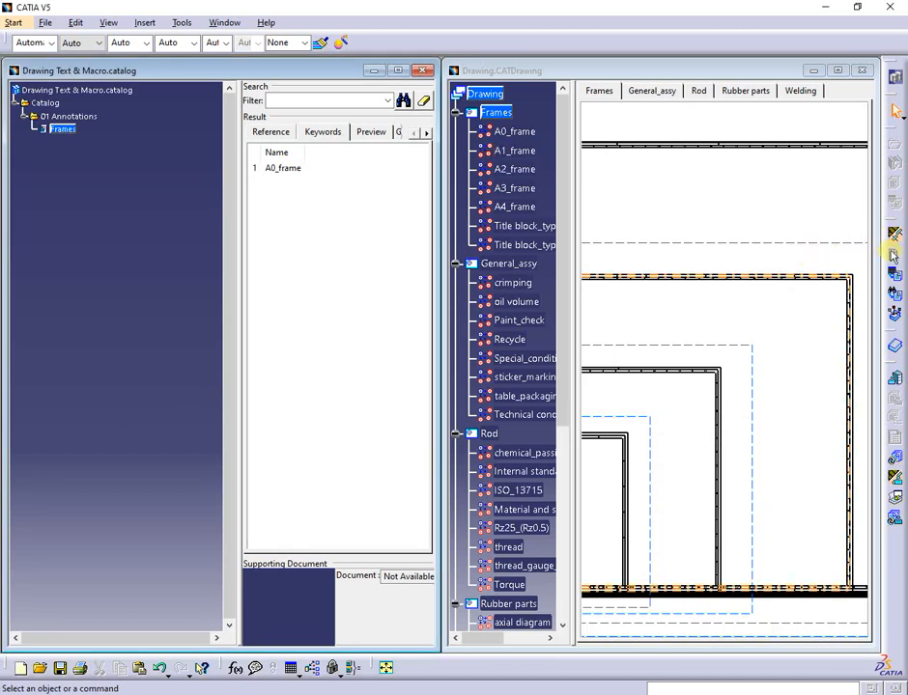
Add the drawing's A1_frame to the Frames family as an external feature component
left_click(893, 256)
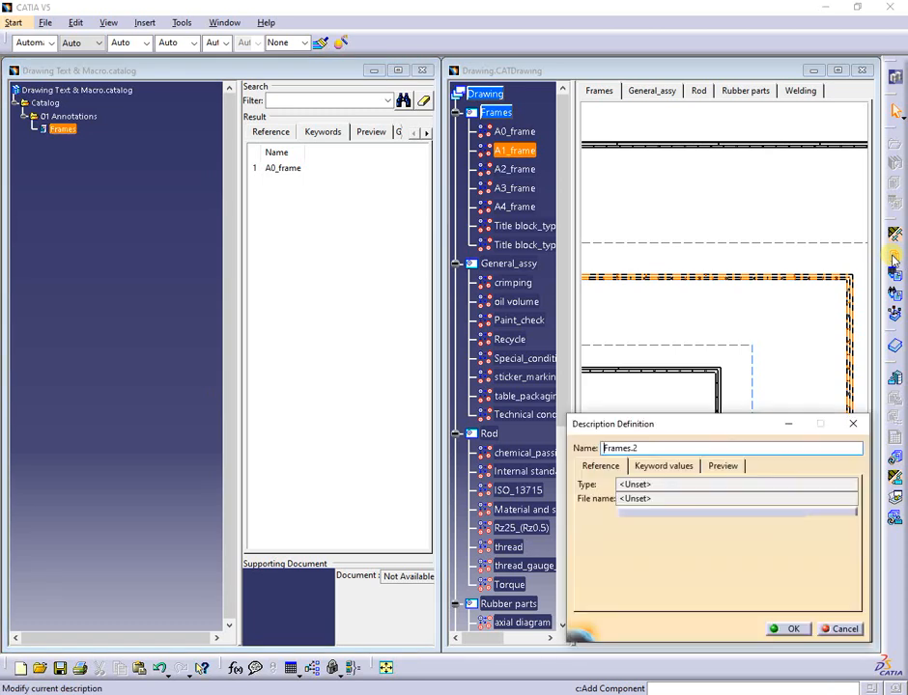
left_click(739, 529)
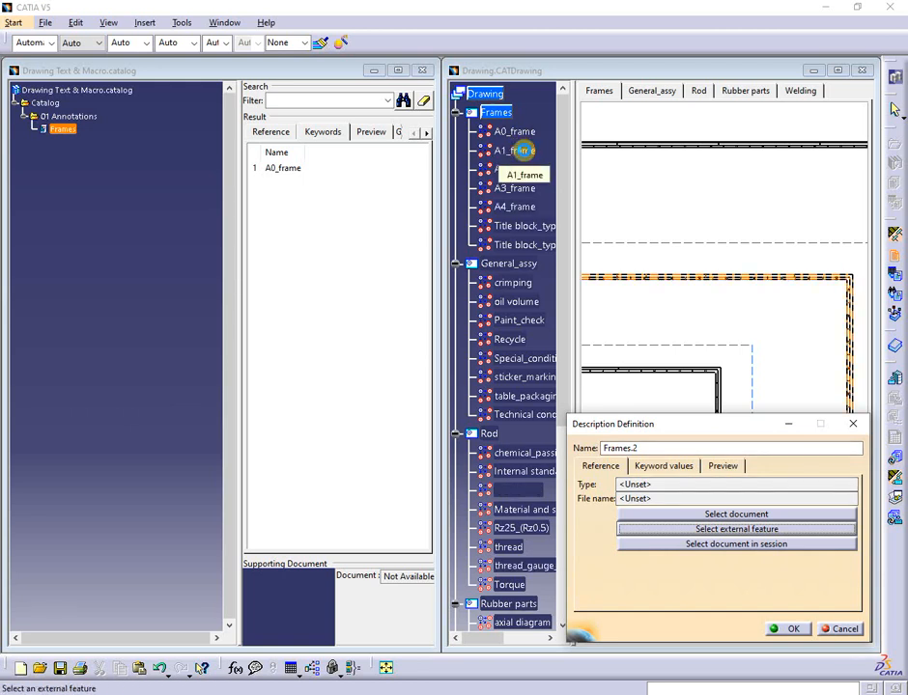
left_click(521, 151)
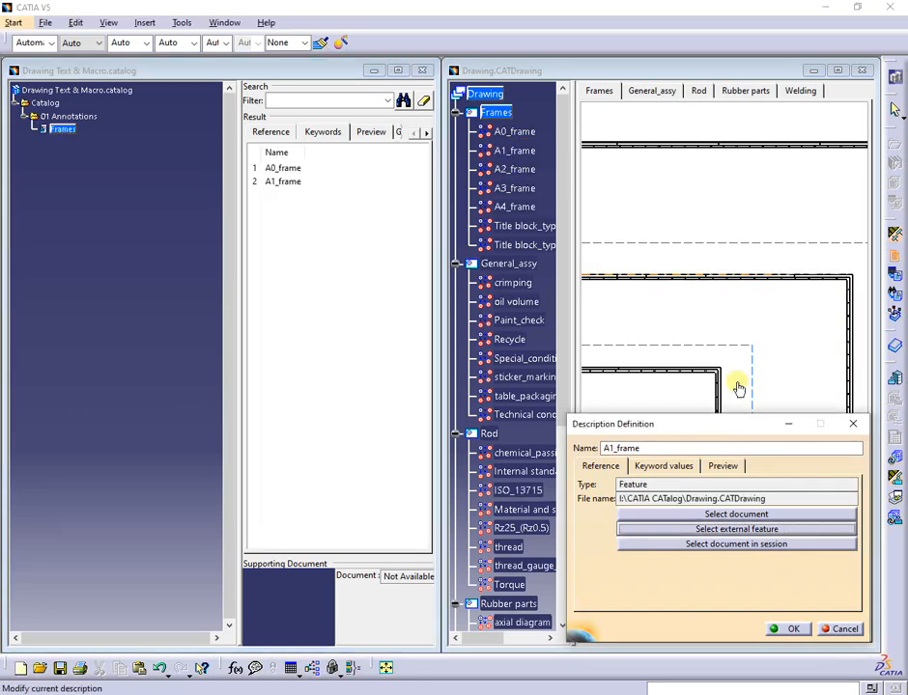
left_click(802, 628)
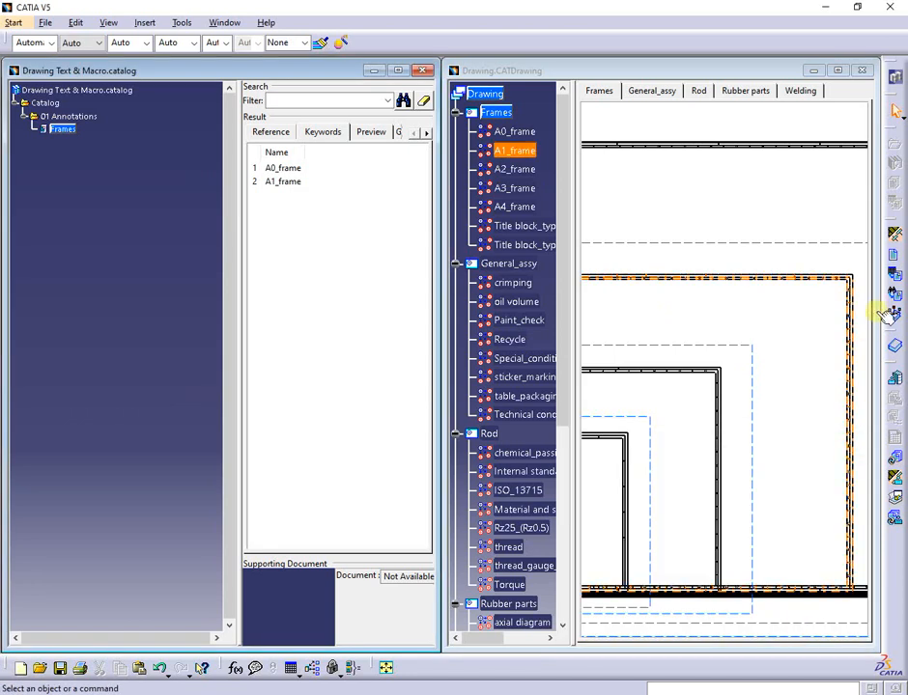
Maximize the catalog window and review the Frames family's components by name and preview image
left_click(398, 71)
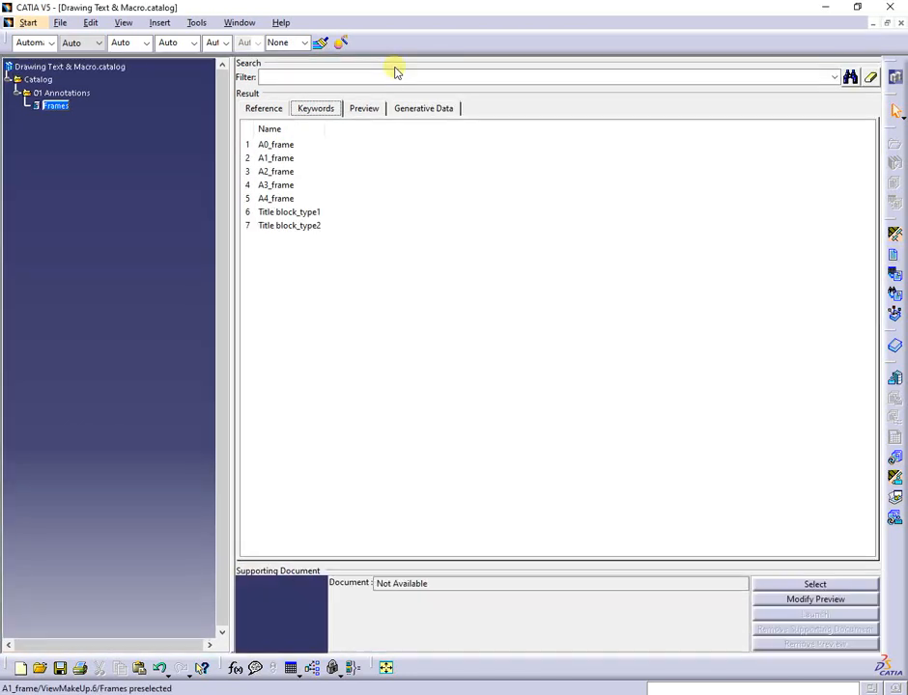
left_click(289, 225)
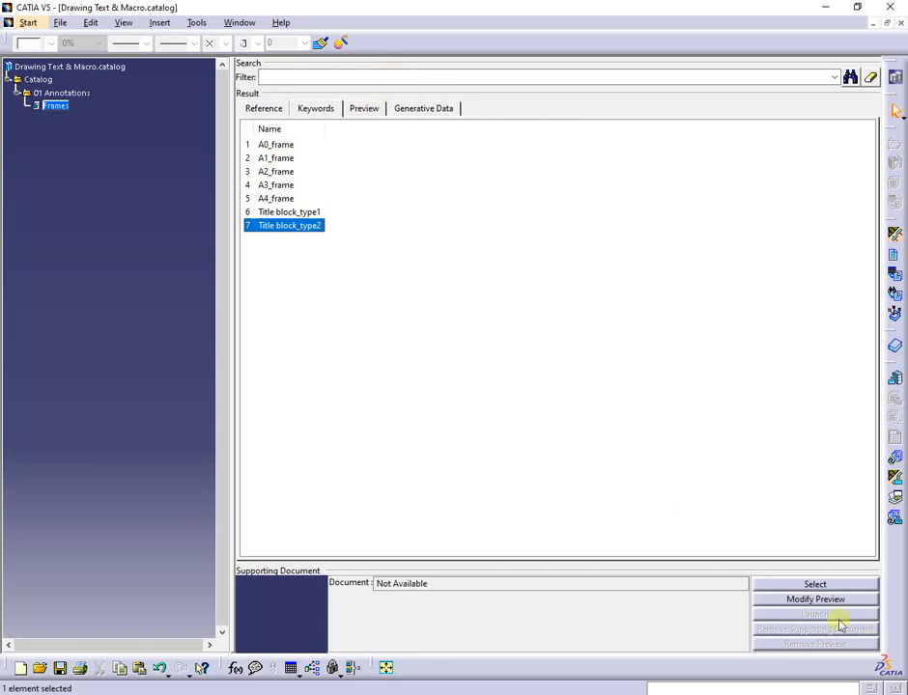
left_click(372, 110)
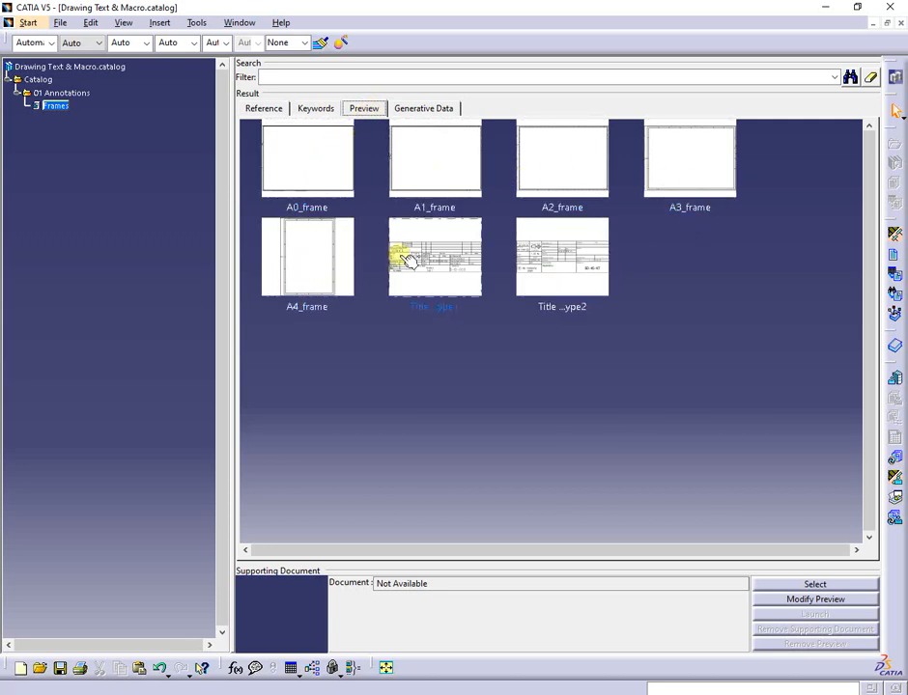
left_click(315, 111)
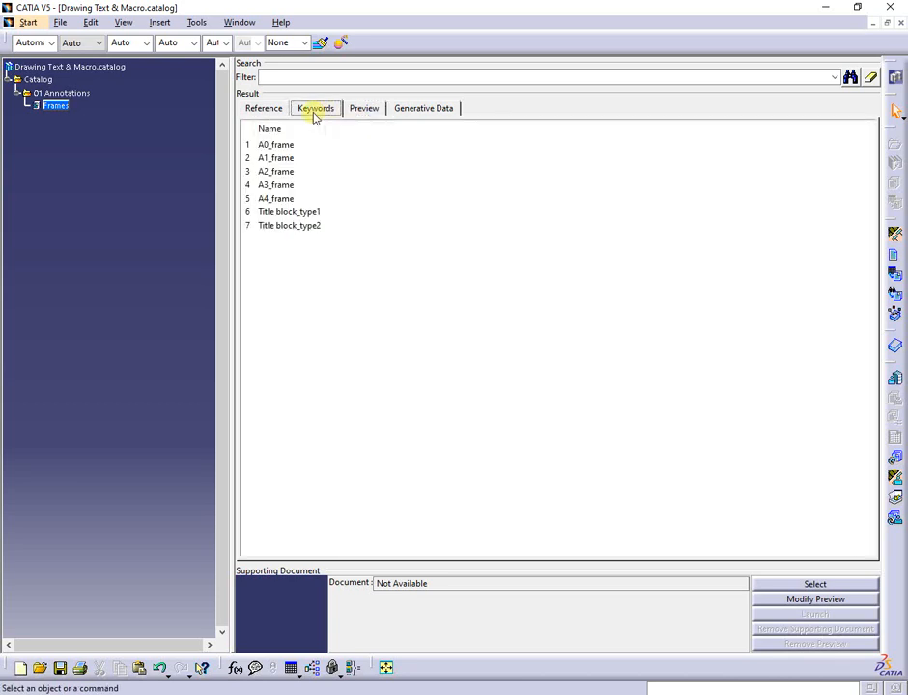
Add a component family named General_assy under the 01 Annotations chapter
left_click(50, 94)
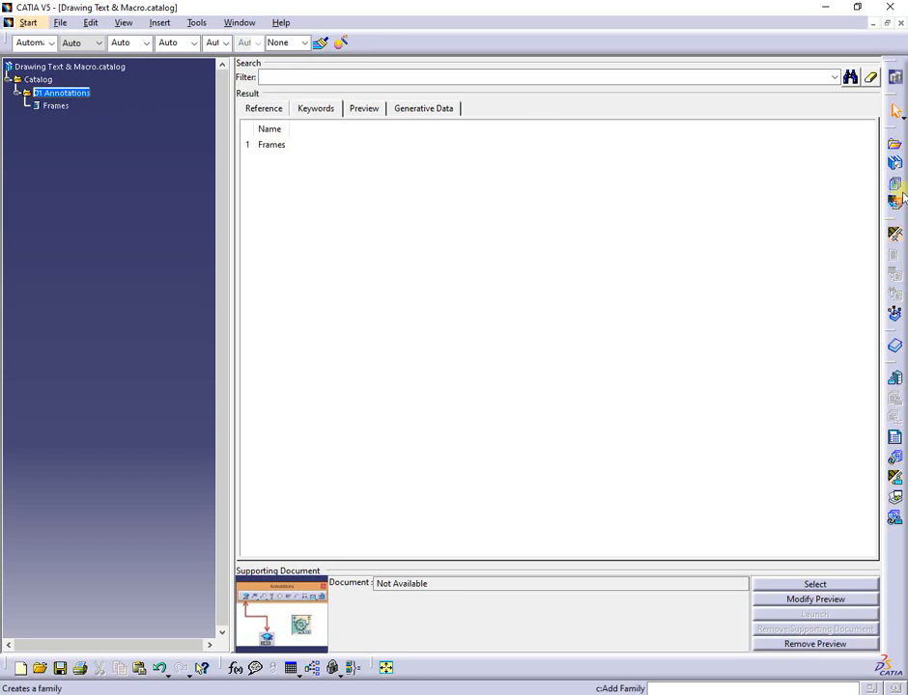
left_click(897, 187)
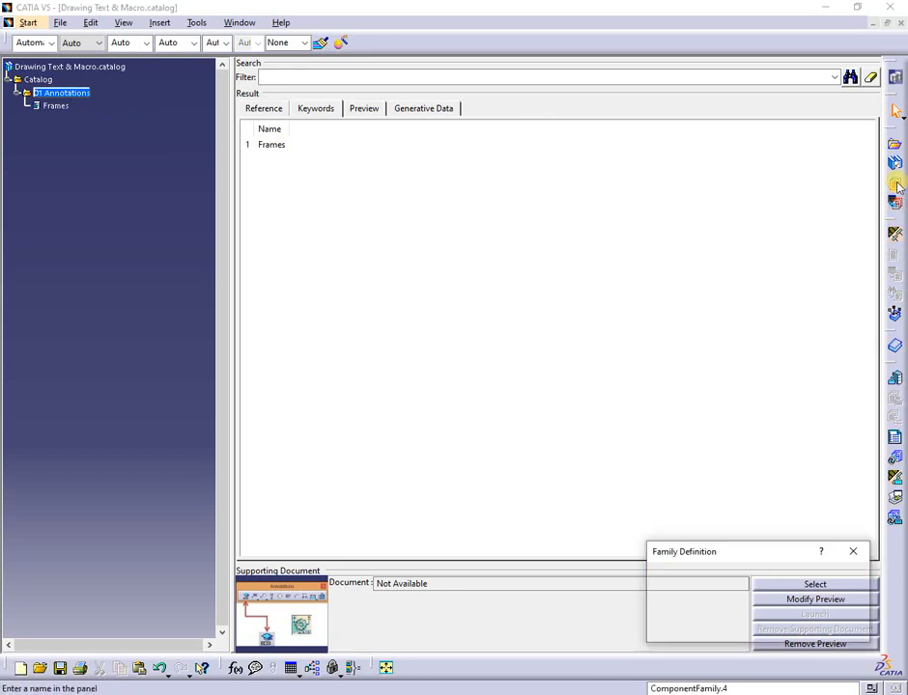
type("General_assy")
key("Return")
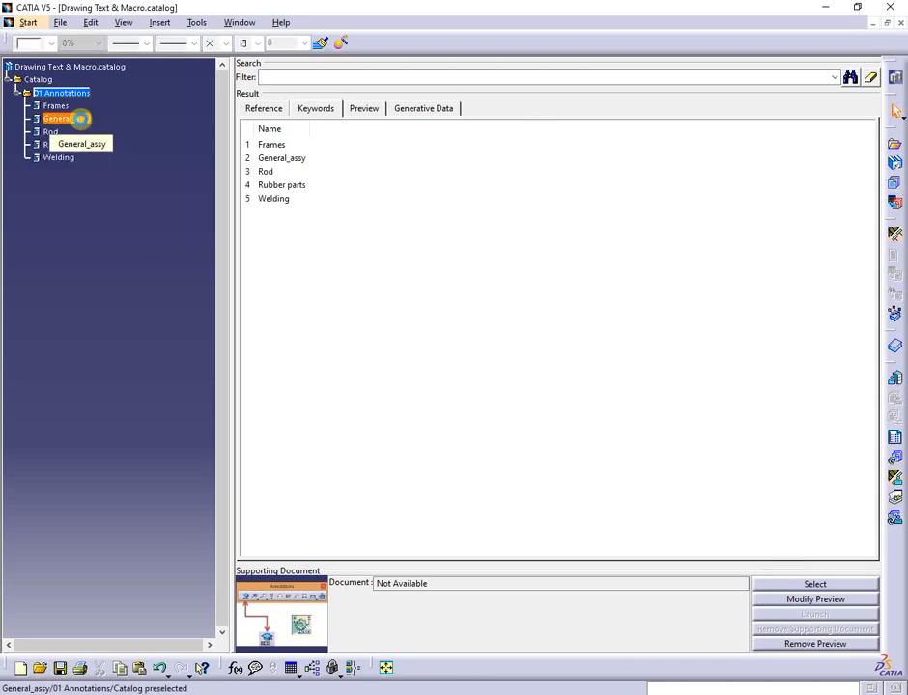
Assign 02 General_assy.jpg from the Preview Pictures folder as the General_assy family's preview image
left_click(80, 118)
left_click(81, 117)
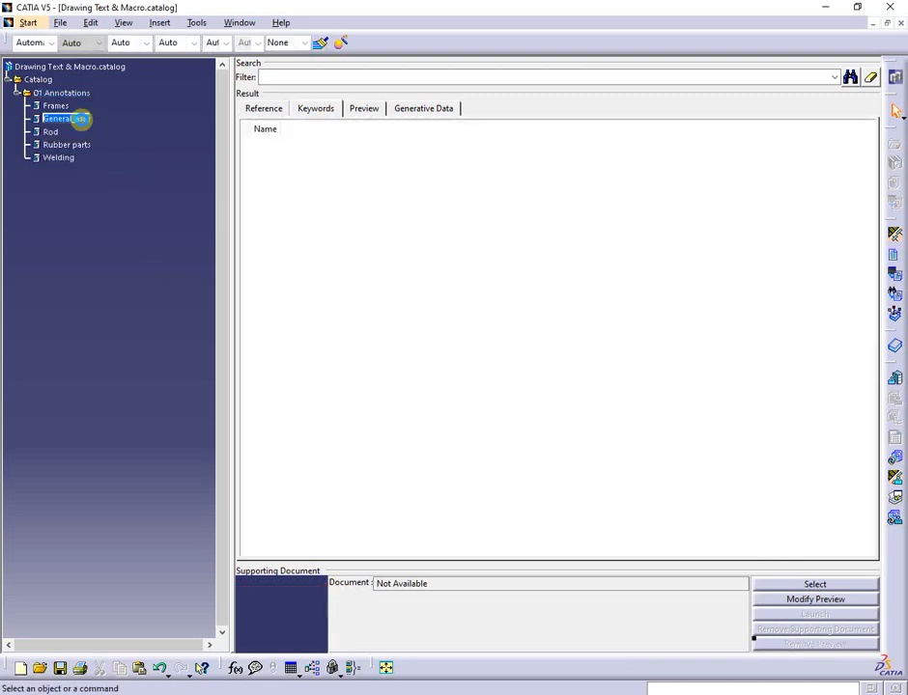
left_click(790, 599)
left_click(291, 269)
double_click(292, 268)
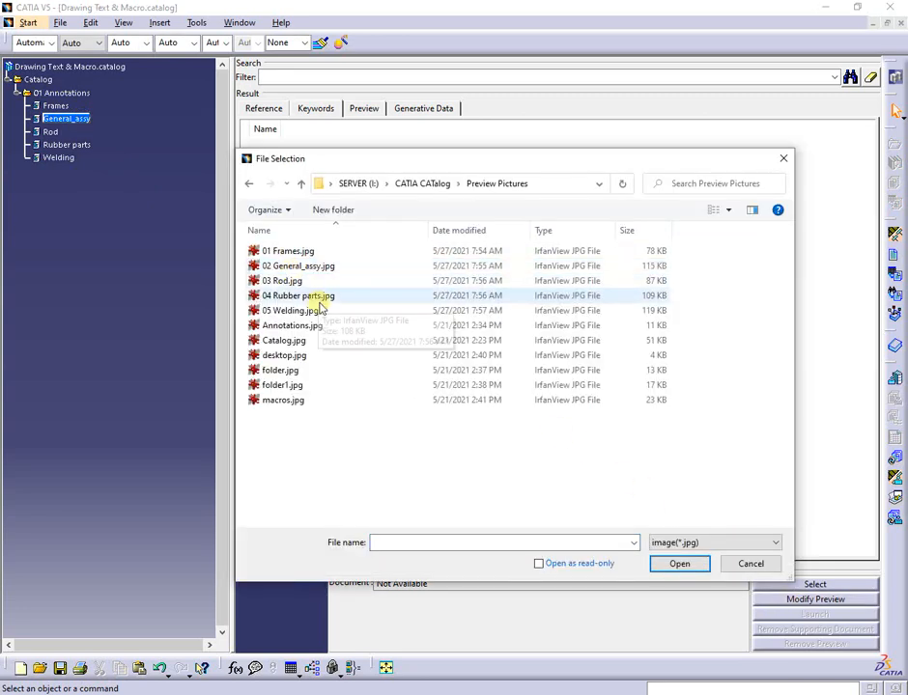
left_click(294, 266)
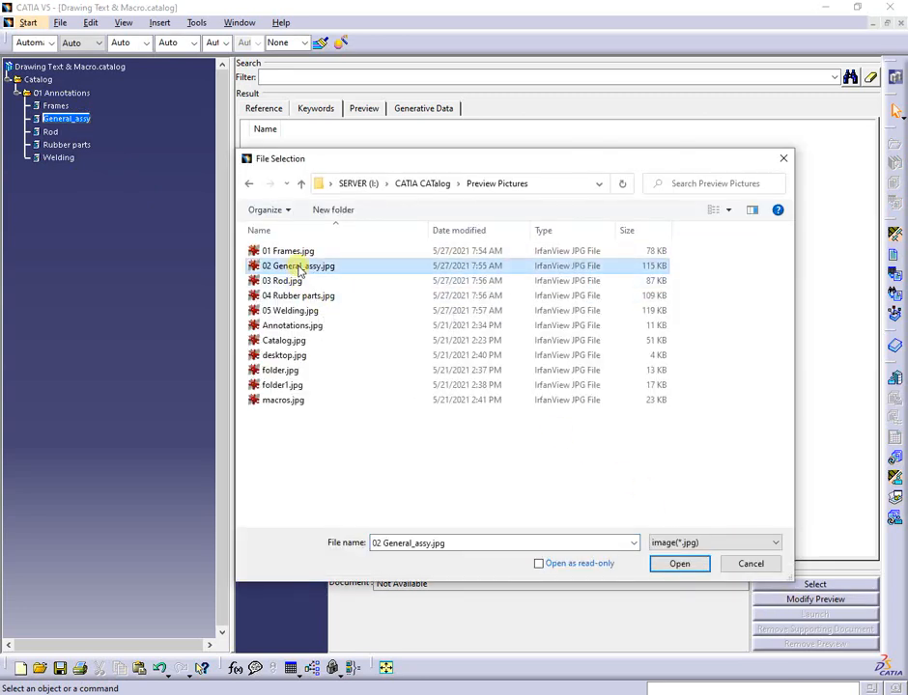
left_click(688, 568)
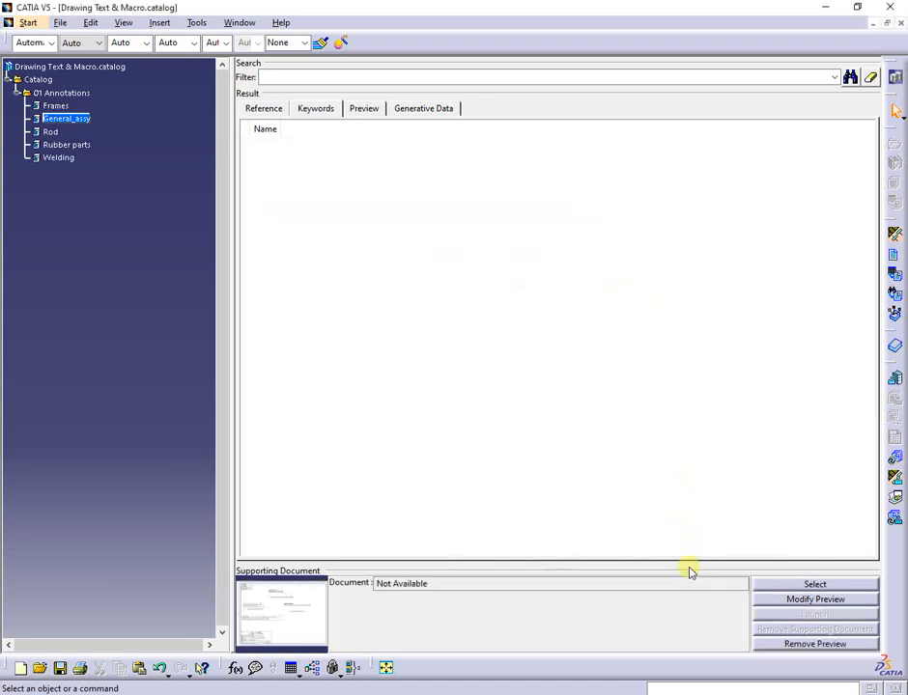
Review the components listed in the General_assy, Rod, Rubber parts and Welding families
left_click(75, 118)
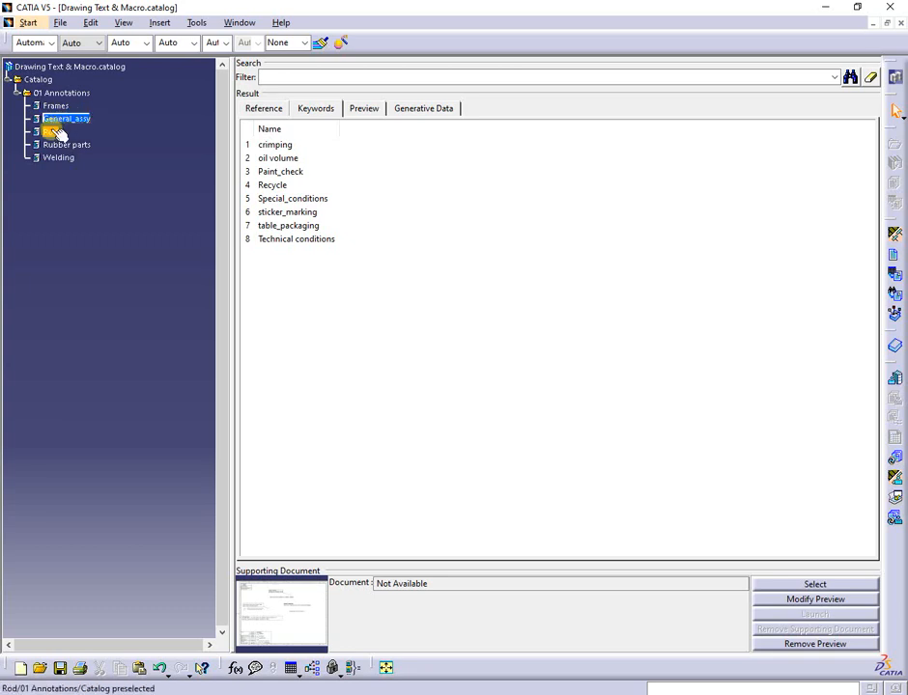
left_click(50, 131)
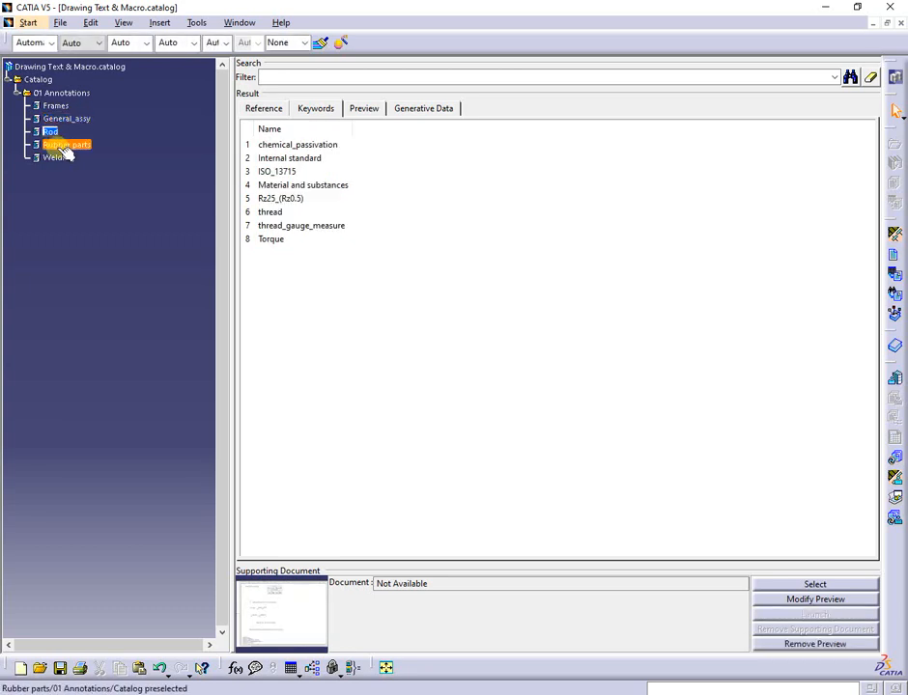
left_click(58, 145)
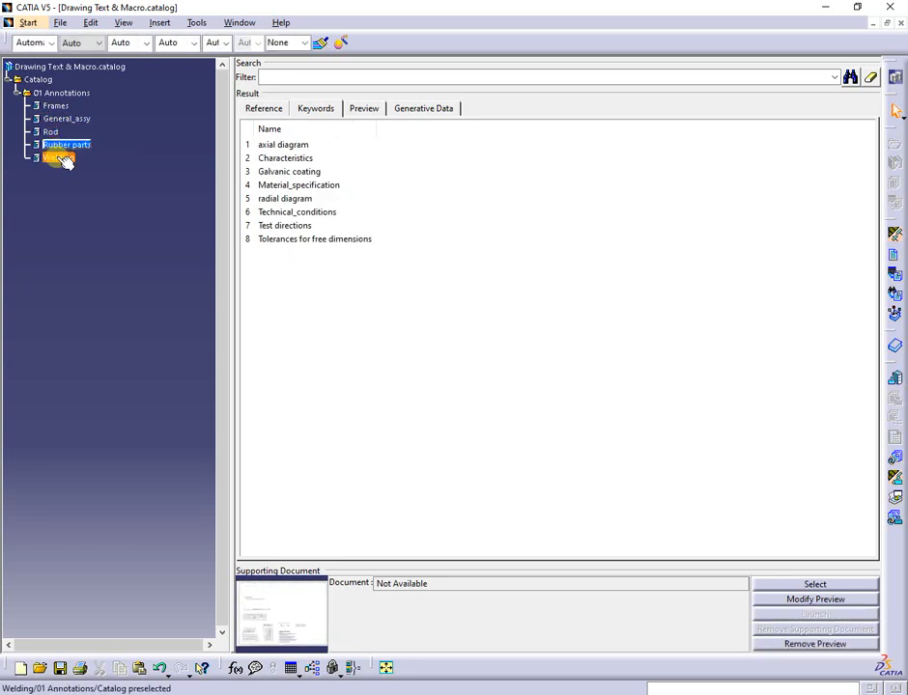
left_click(58, 158)
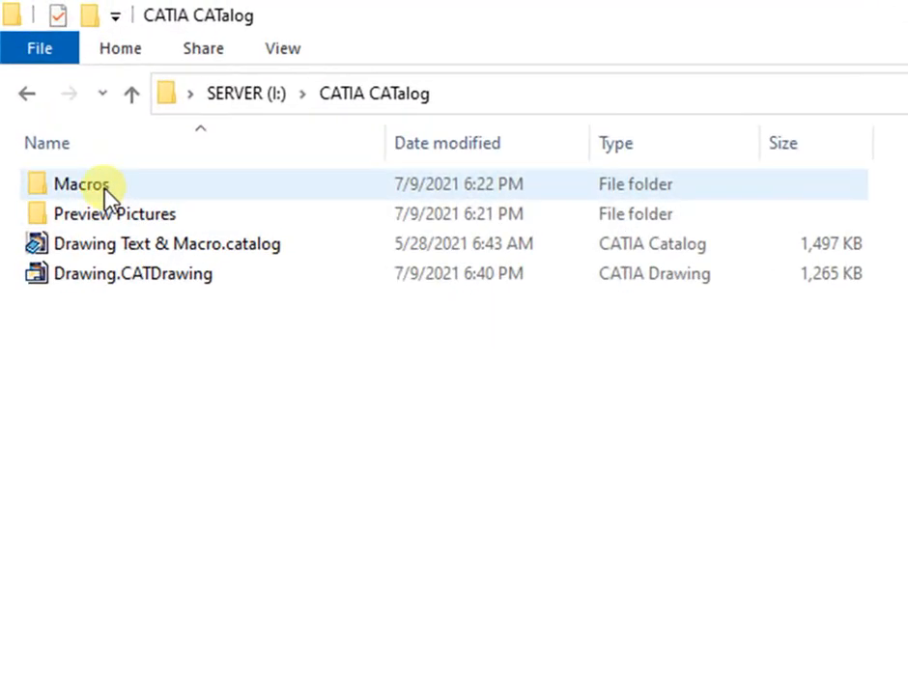
Switch to File Explorer and look through the script files in the 00 General, 01 Part_Assy and 02 Drafting folders under Macros
double_click(108, 200)
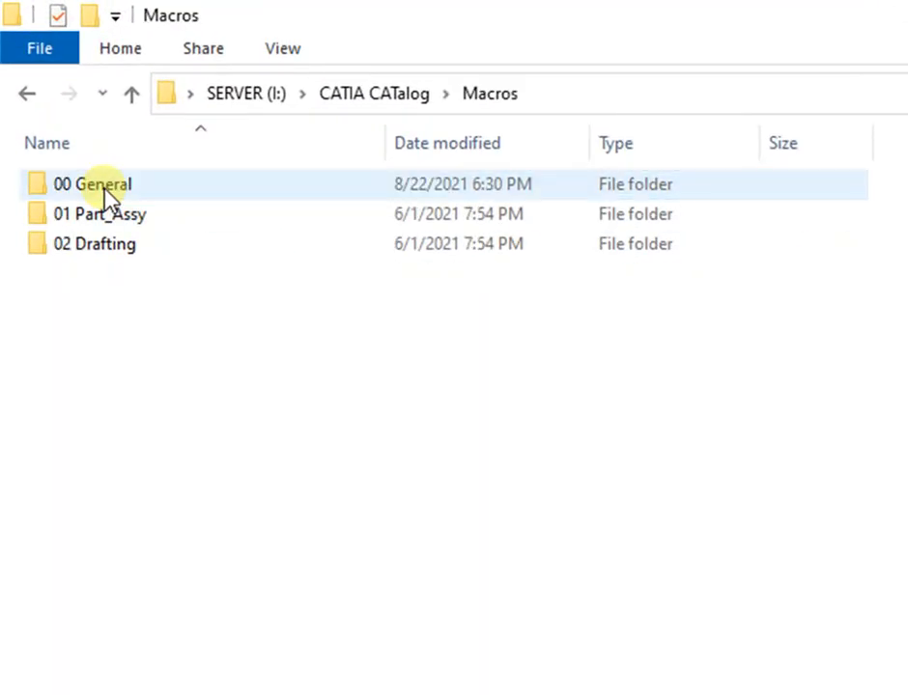
double_click(166, 189)
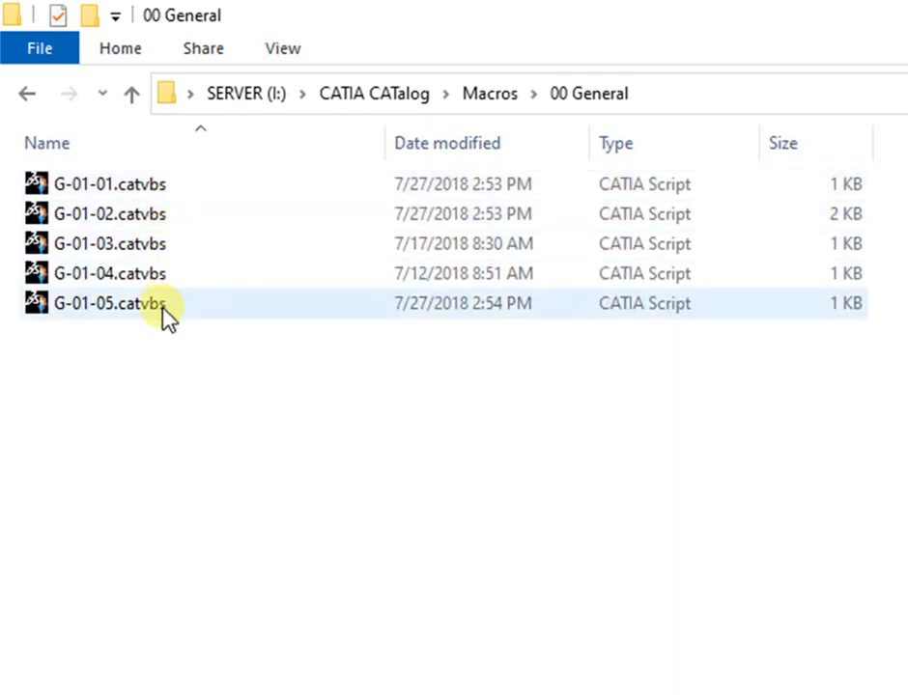
left_click(512, 108)
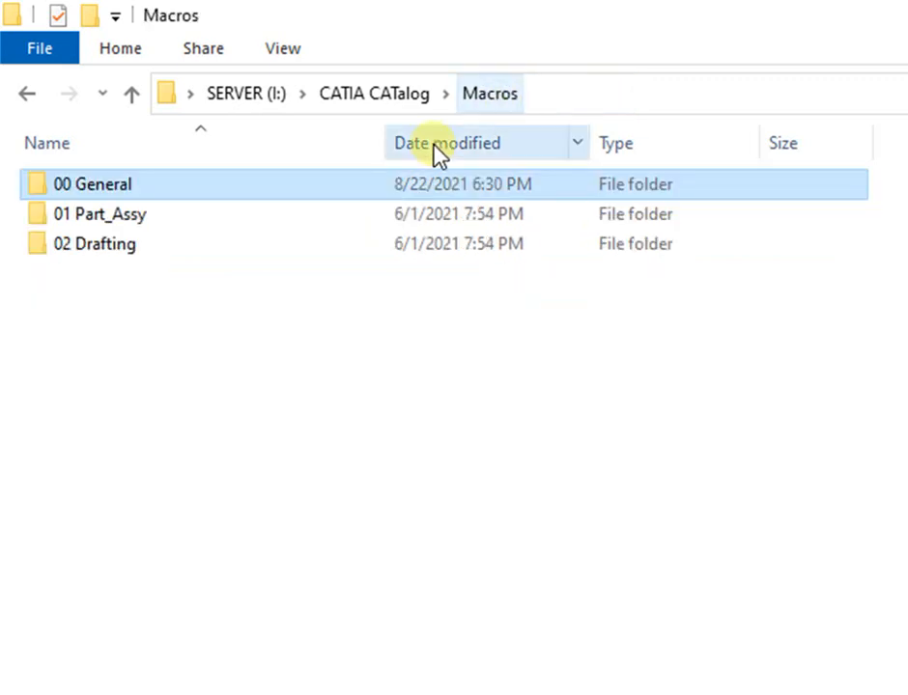
left_click(162, 227)
double_click(161, 223)
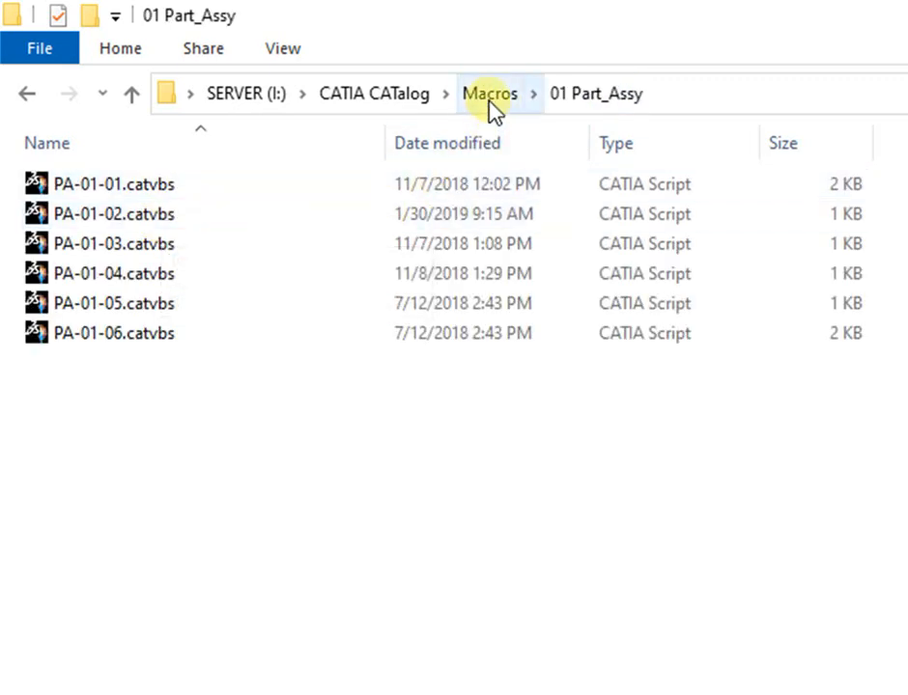
left_click(493, 106)
double_click(141, 247)
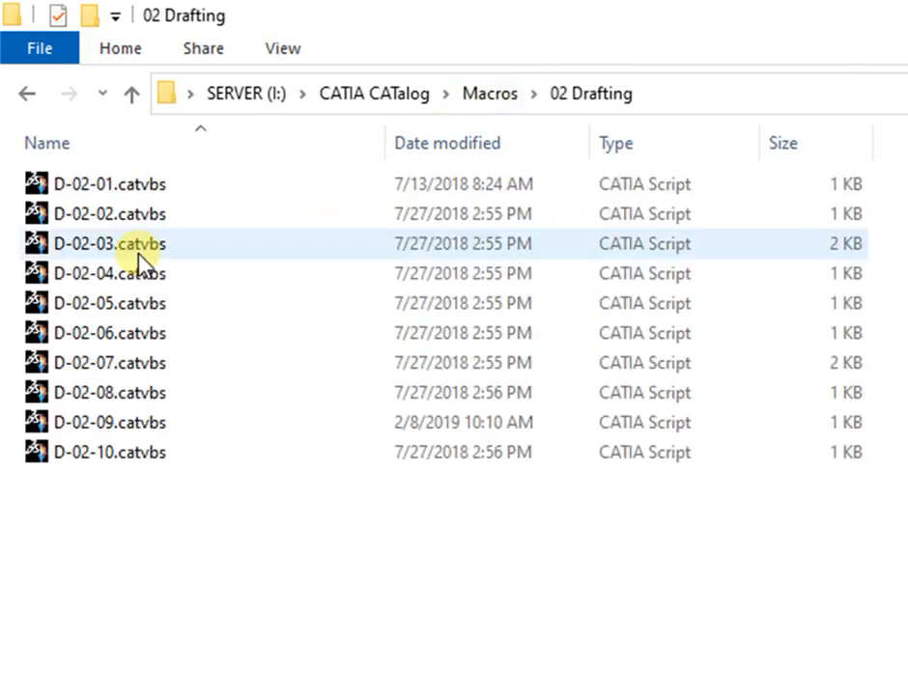
Examine the contents of D-02-01.catvbs and D-02-08.catvbs in Notepad, then return to the Macros folder
left_click(129, 188)
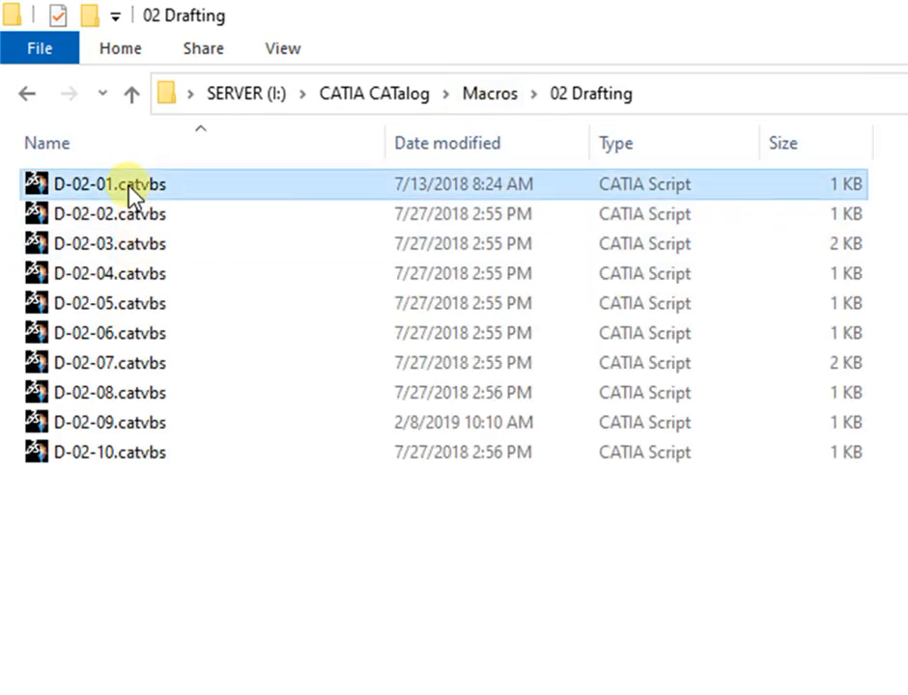
right_click(129, 188)
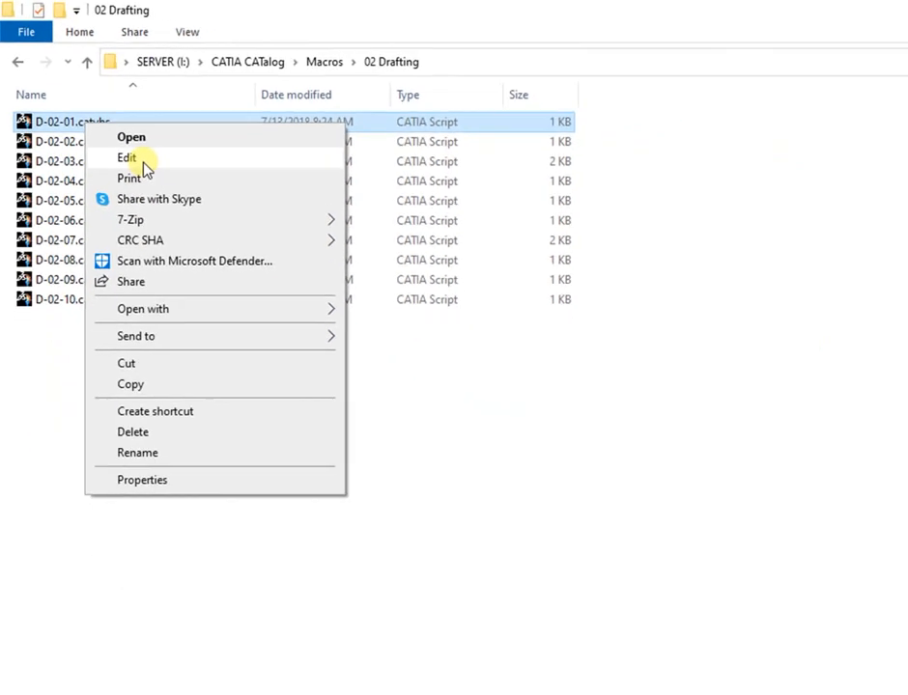
left_click(218, 253)
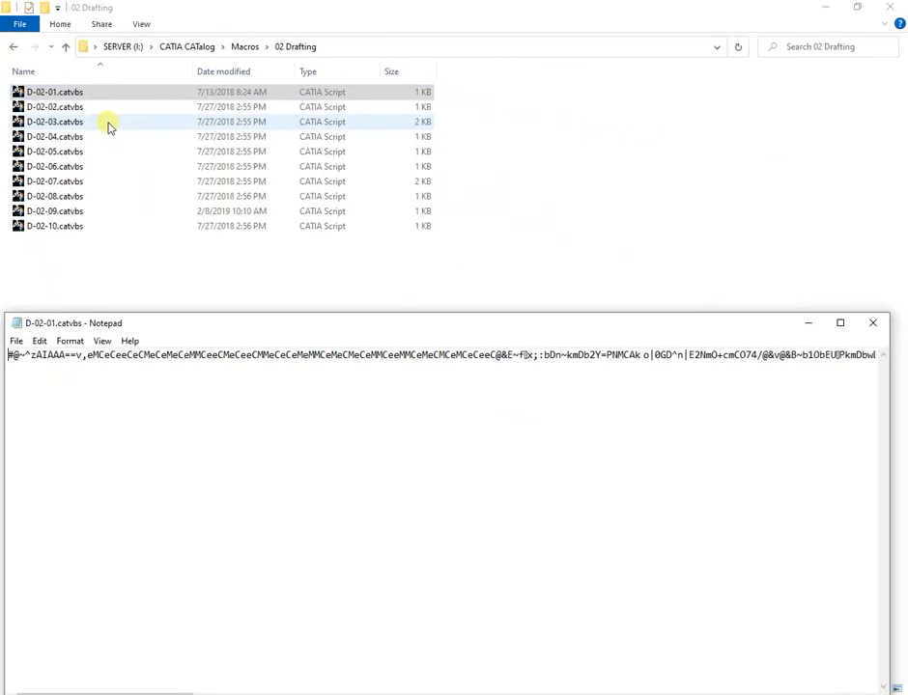
left_click(873, 322)
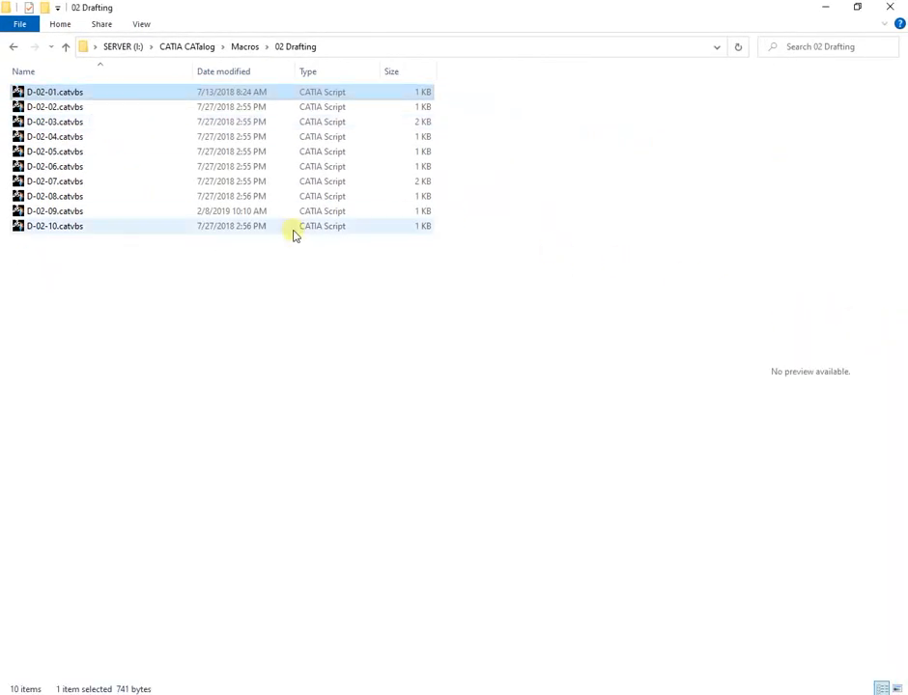
left_click(77, 193)
right_click(77, 194)
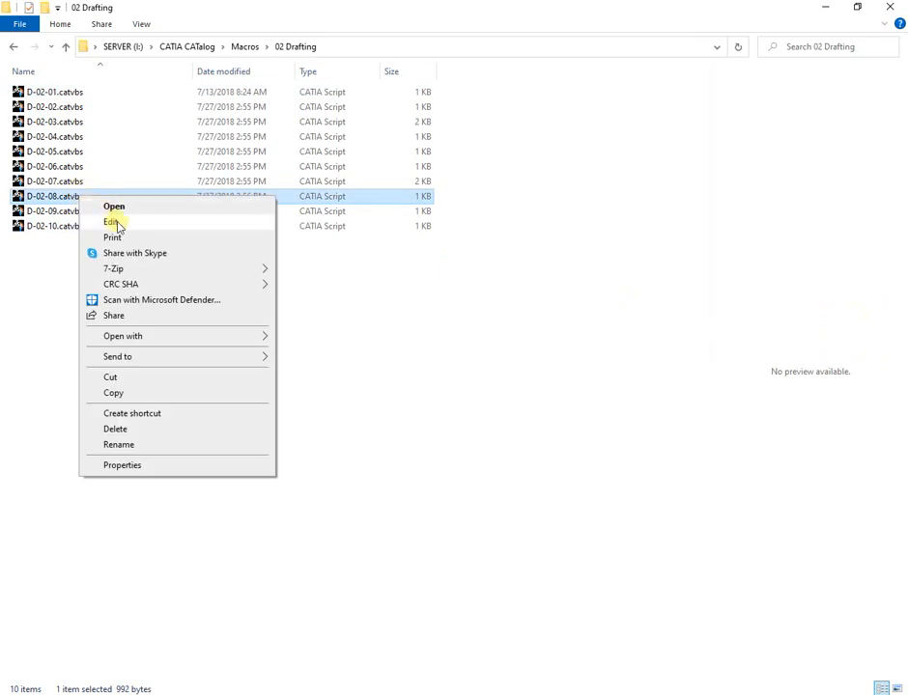
left_click(112, 222)
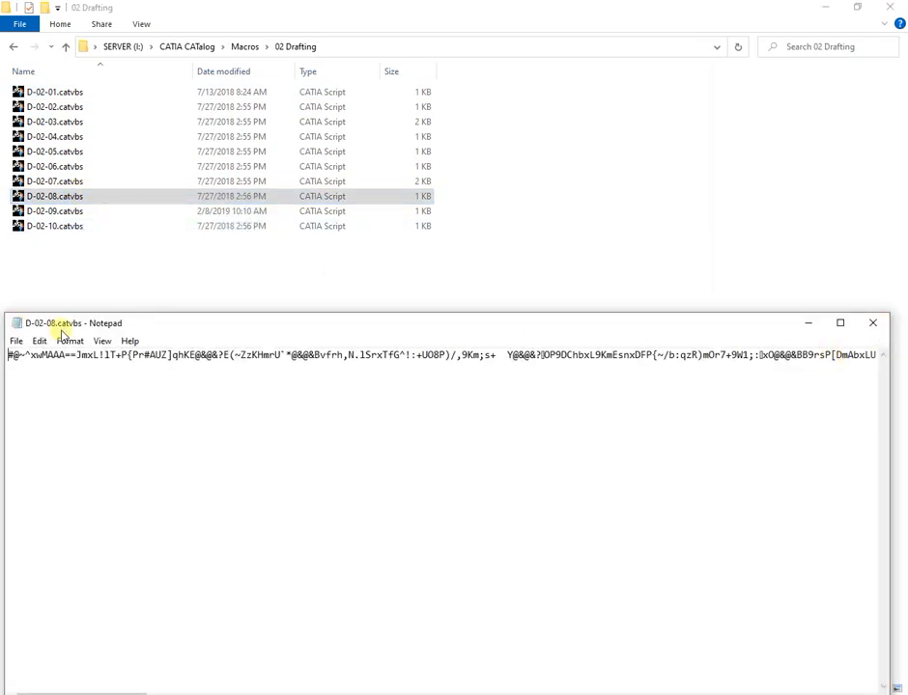
left_click(873, 323)
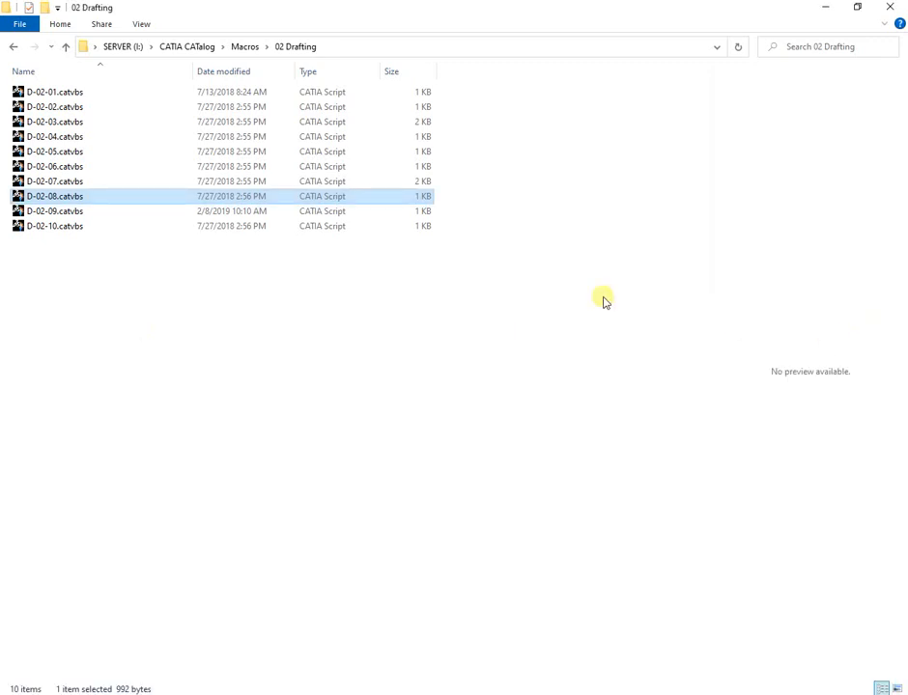
left_click(244, 48)
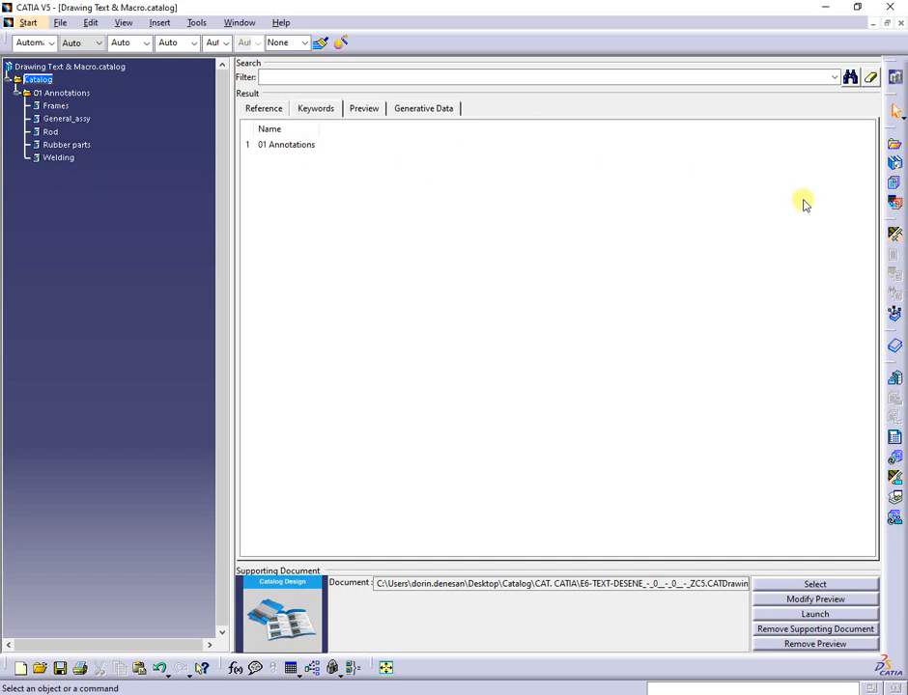
Switch back to CATIA and add a chapter named 02 Macros under the root Catalog chapter
left_click(896, 149)
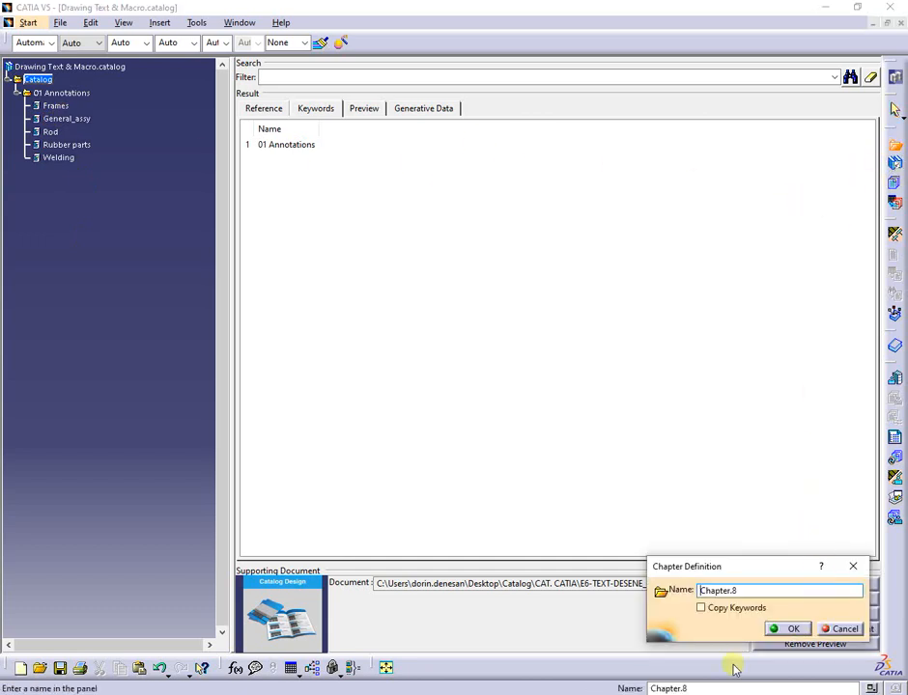
left_click_drag(740, 590, 586, 595)
type("02 Macros")
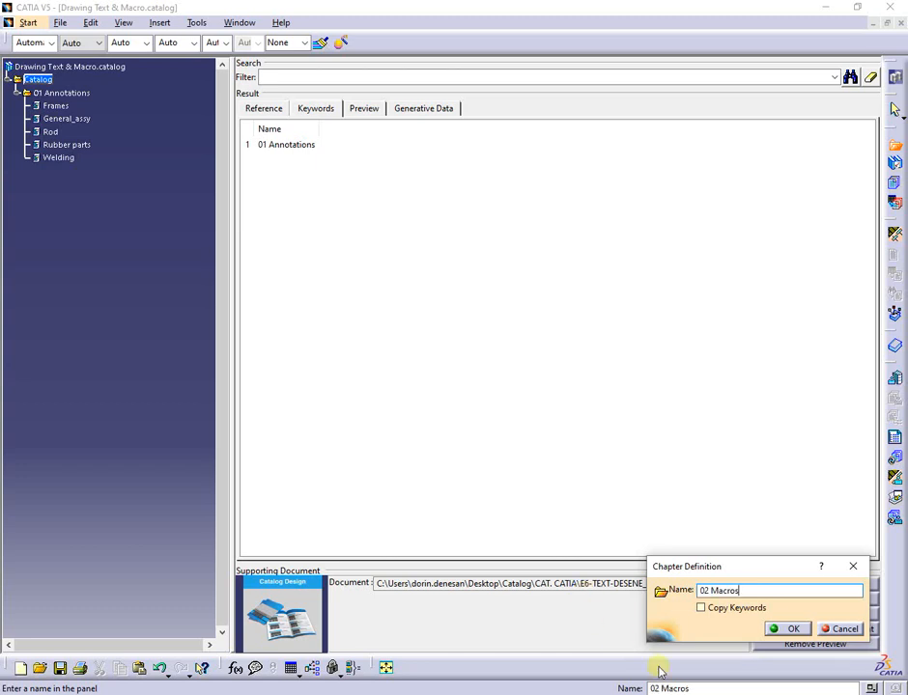
left_click(792, 630)
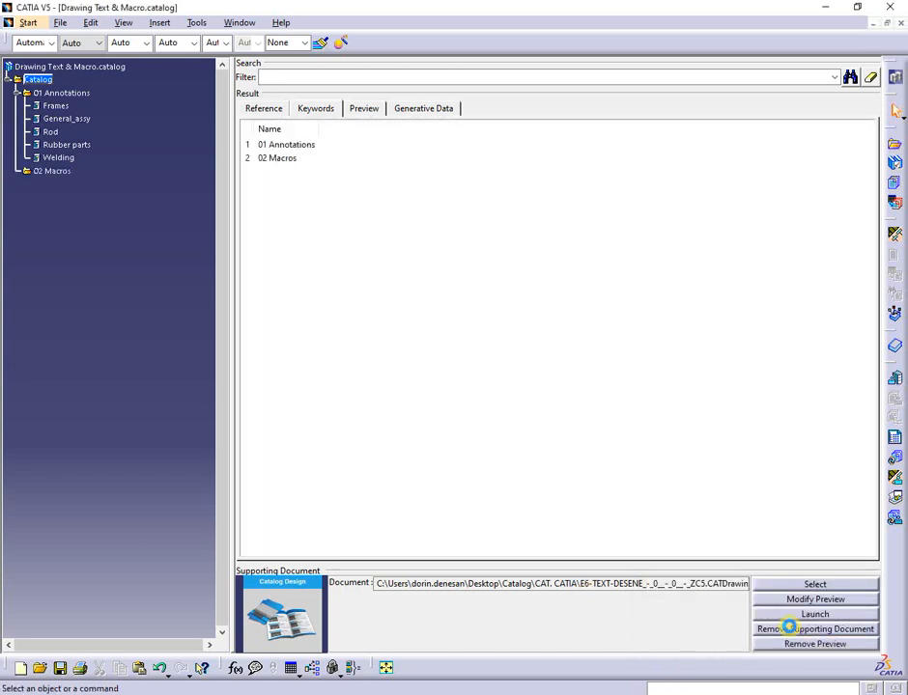
Assign macros.jpg from the Preview Pictures folder as the 02 Macros chapter's preview image
left_click(55, 171)
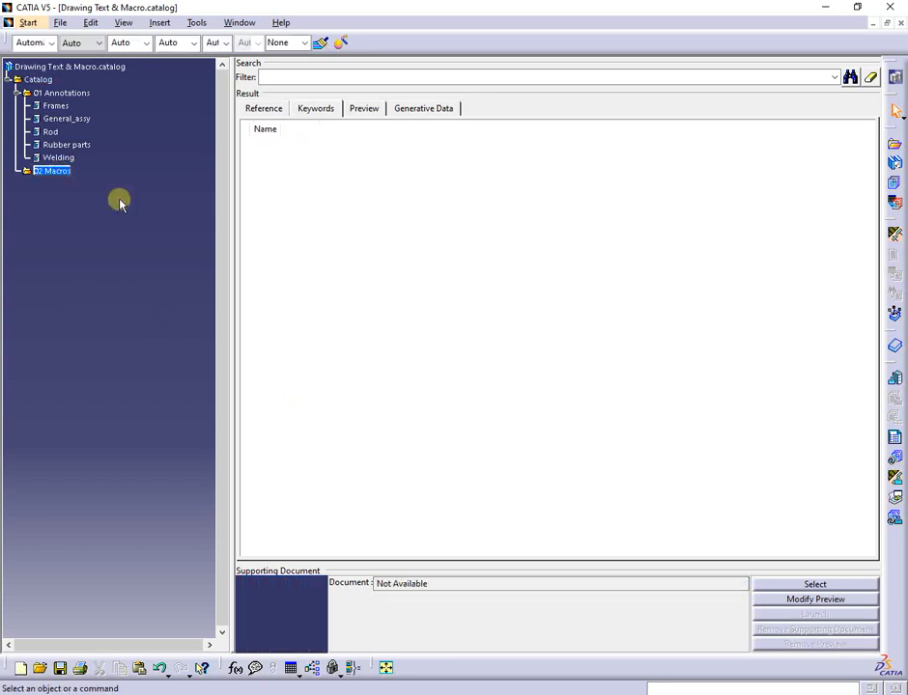
left_click(809, 600)
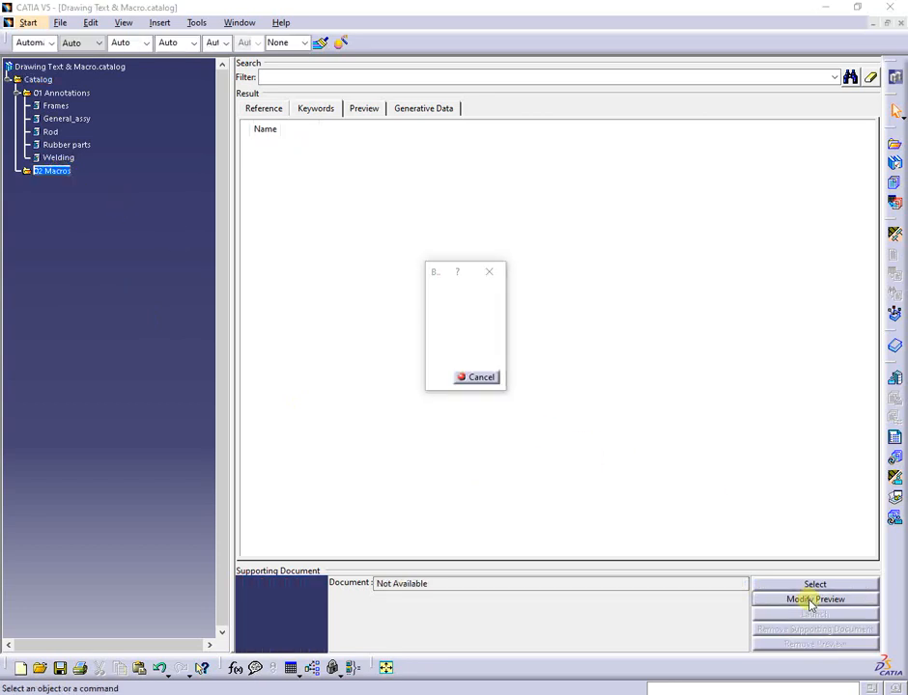
left_click(286, 403)
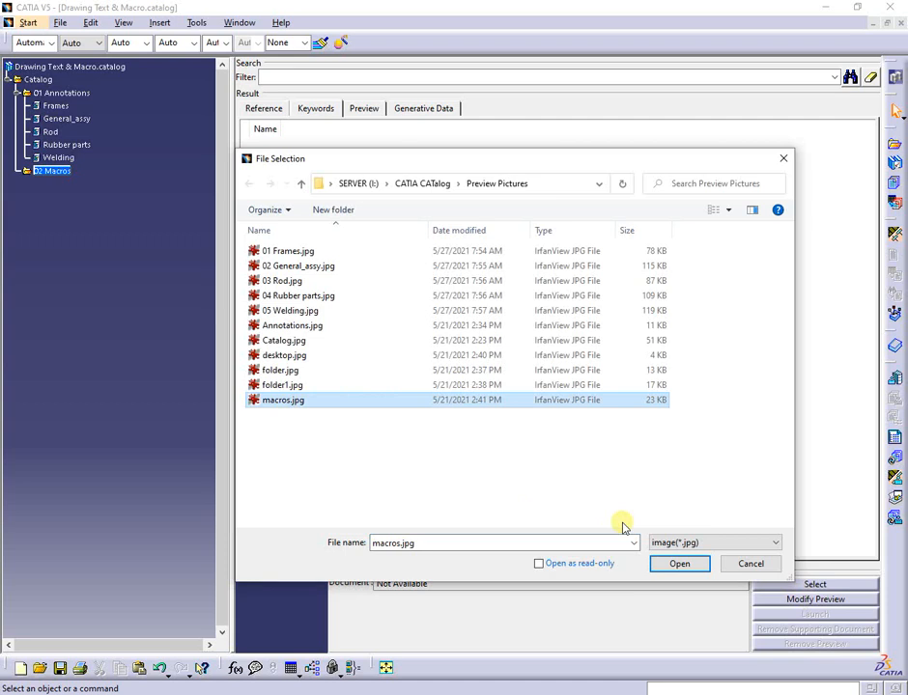
left_click(679, 563)
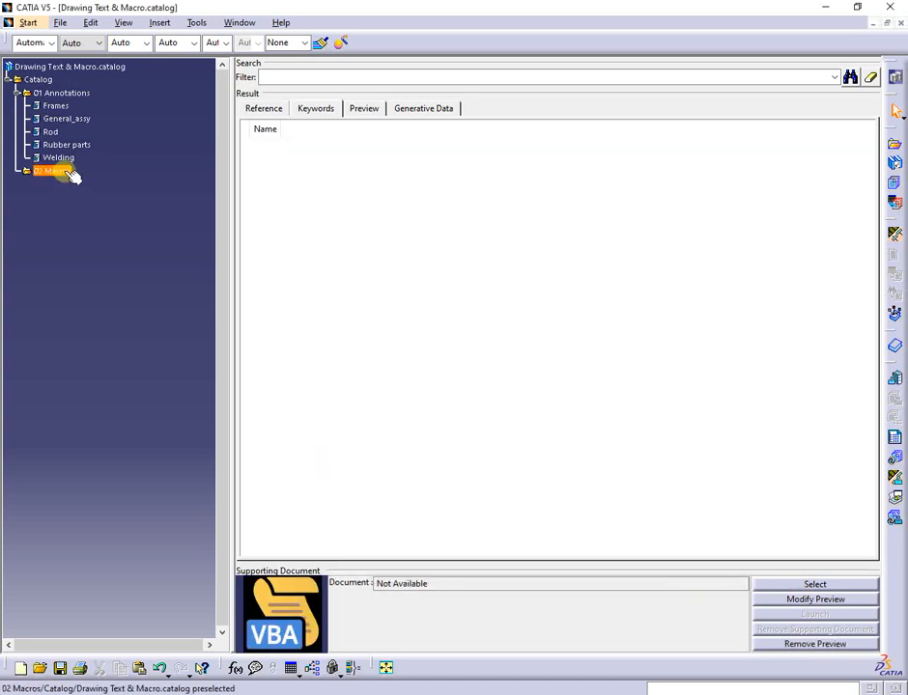
Add a sub-chapter named 00 General under the 02 Macros chapter
left_click(894, 153)
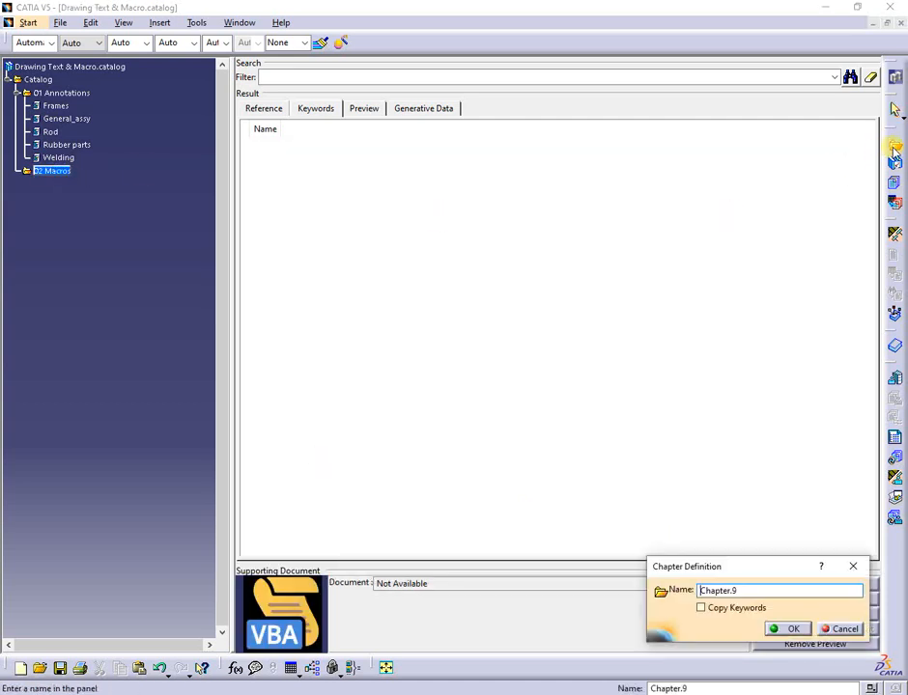
double_click(746, 591)
type("00 General")
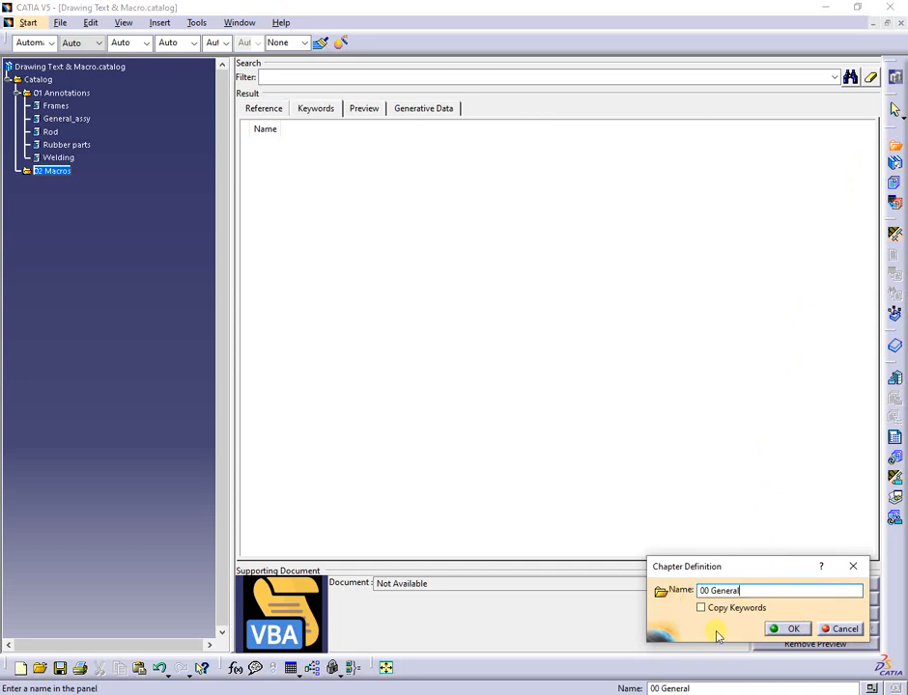
left_click(788, 630)
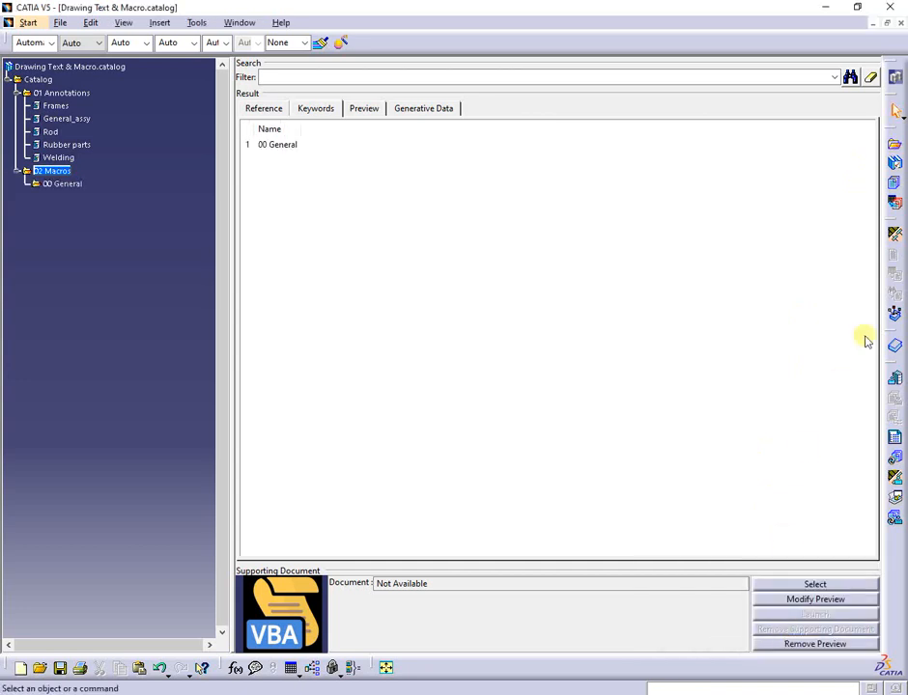
Add two more sub-chapters under 02 Macros, named 01 Part / Assy and 02 Drafting
left_click(895, 145)
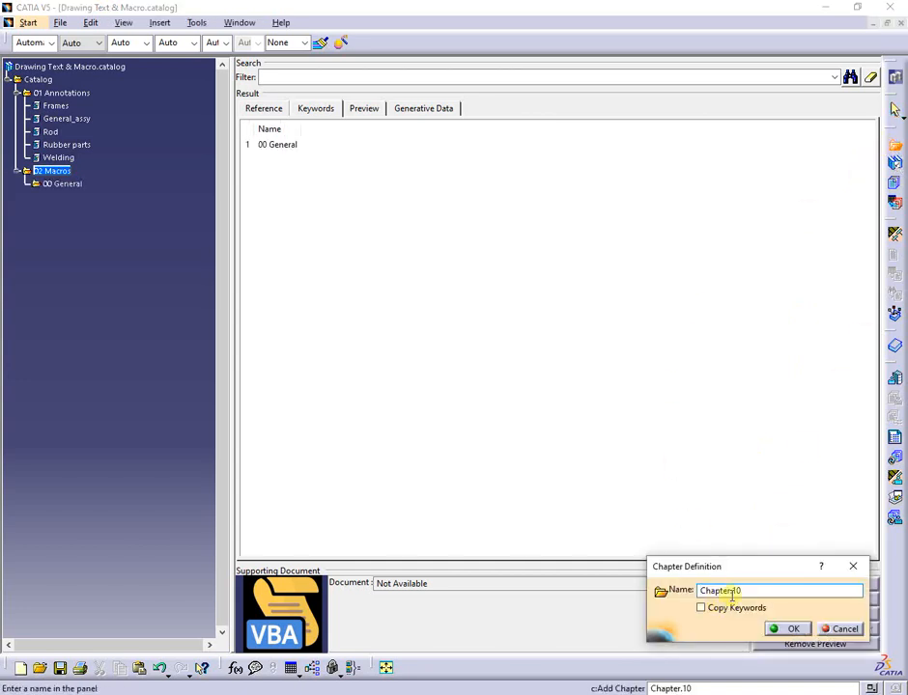
left_click_drag(751, 590, 585, 590)
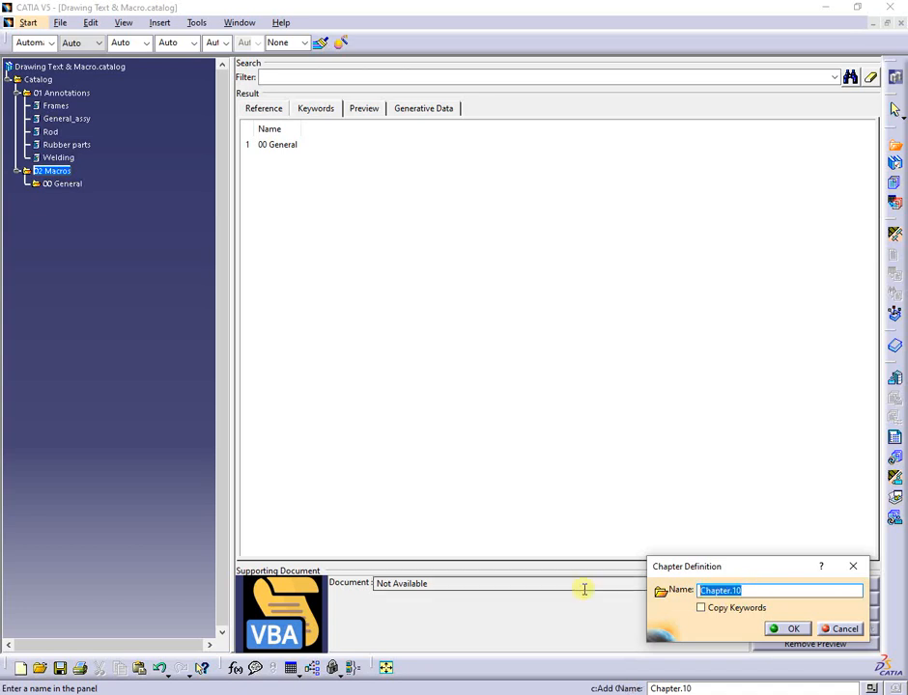
type("01 Part / Assy")
key("Return")
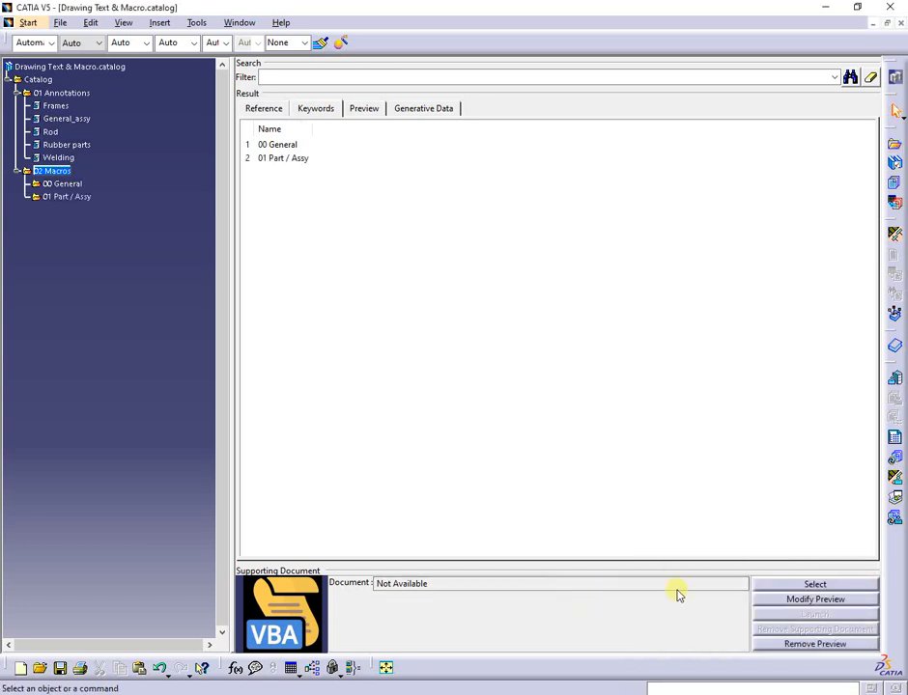
left_click(895, 148)
type("02 Drafting")
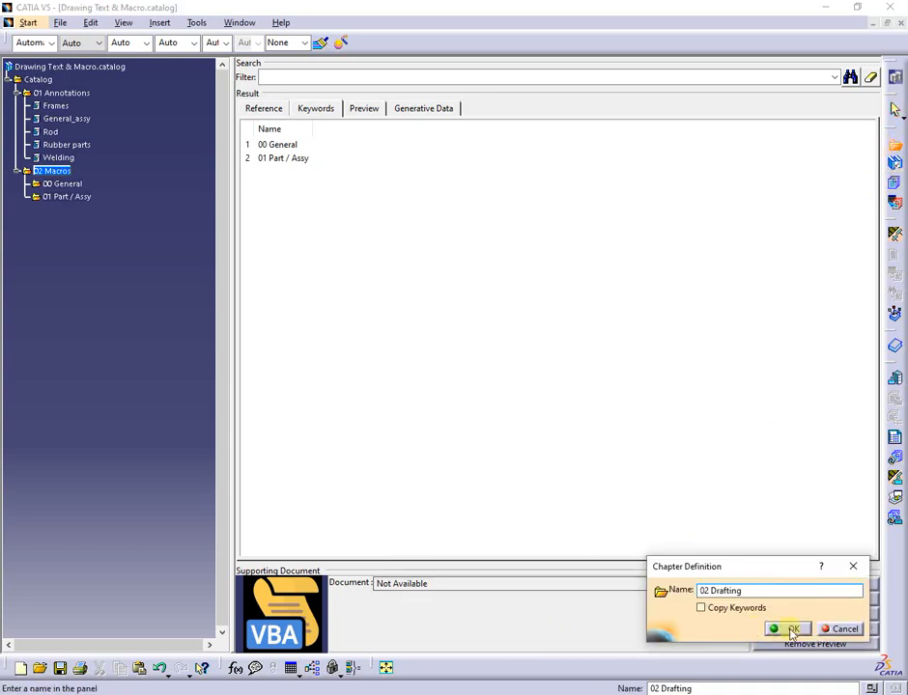
left_click(790, 629)
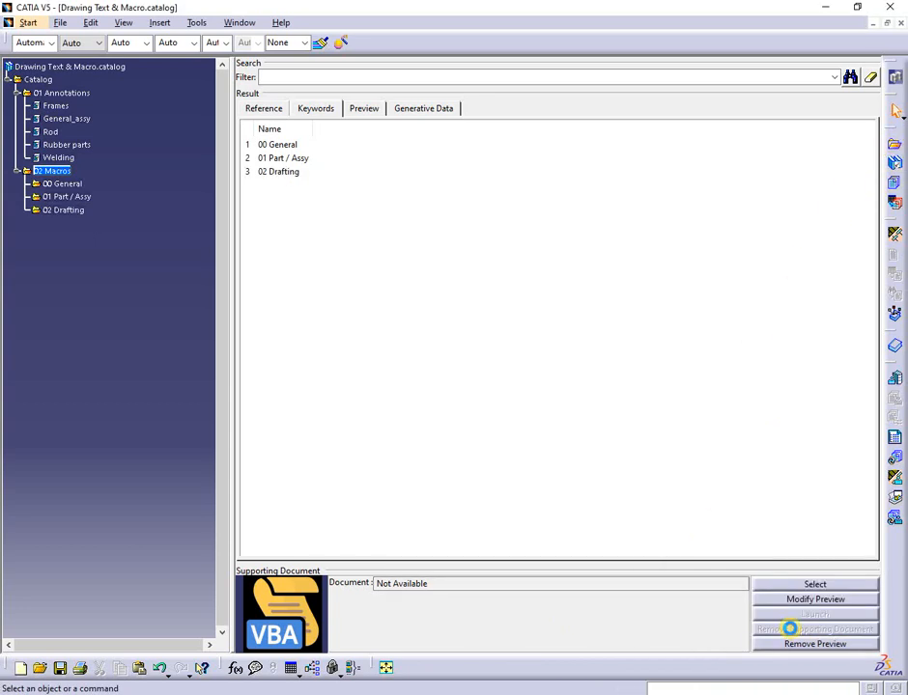
Add a component family named 01 Open work folder, of Standard type, under the 00 General chapter
left_click(62, 184)
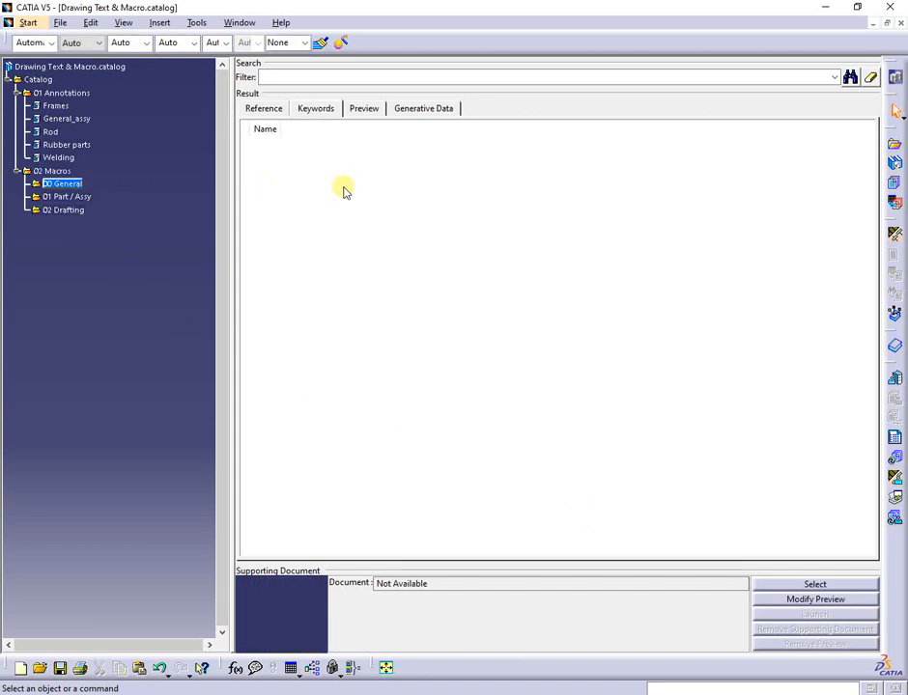
left_click(896, 186)
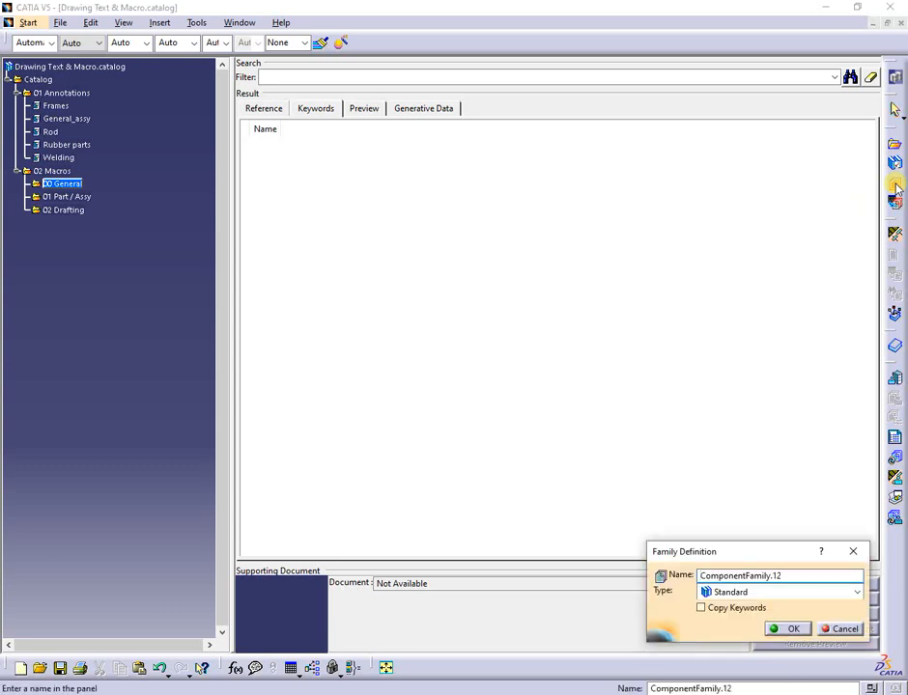
left_click_drag(794, 577, 641, 585)
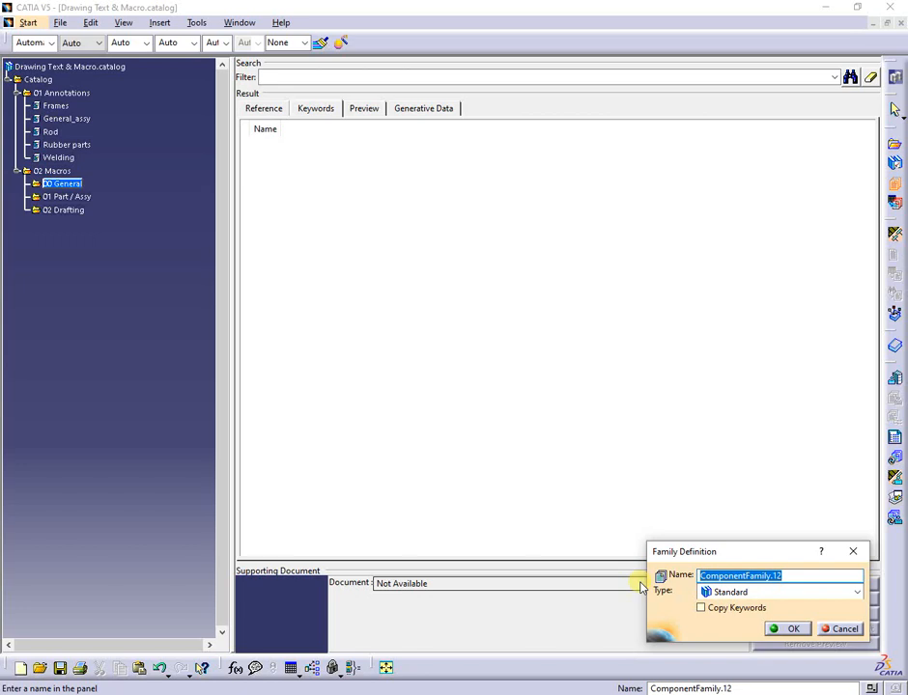
type("01 Open work folder")
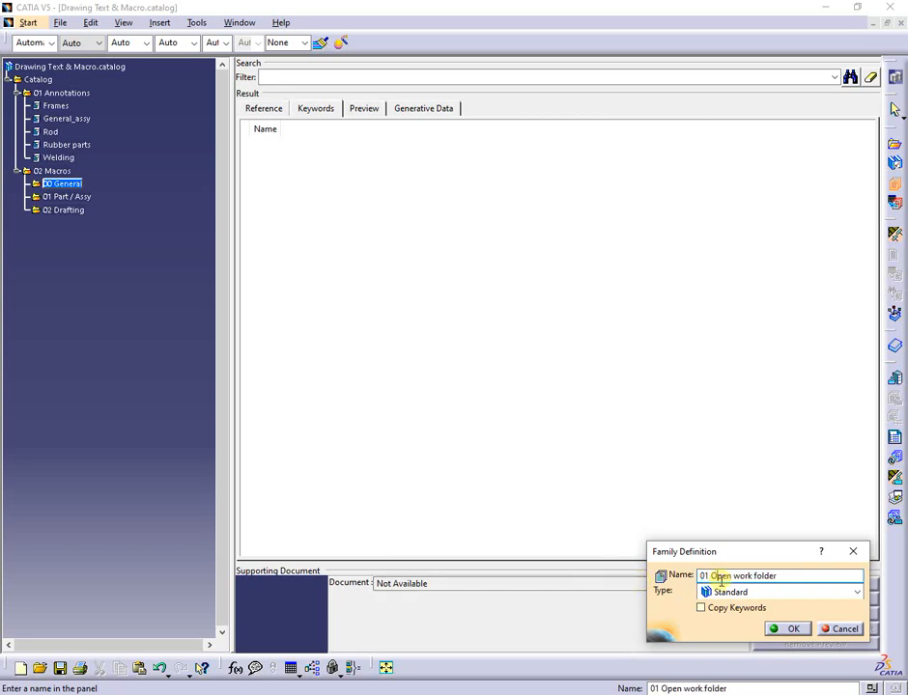
left_click(792, 629)
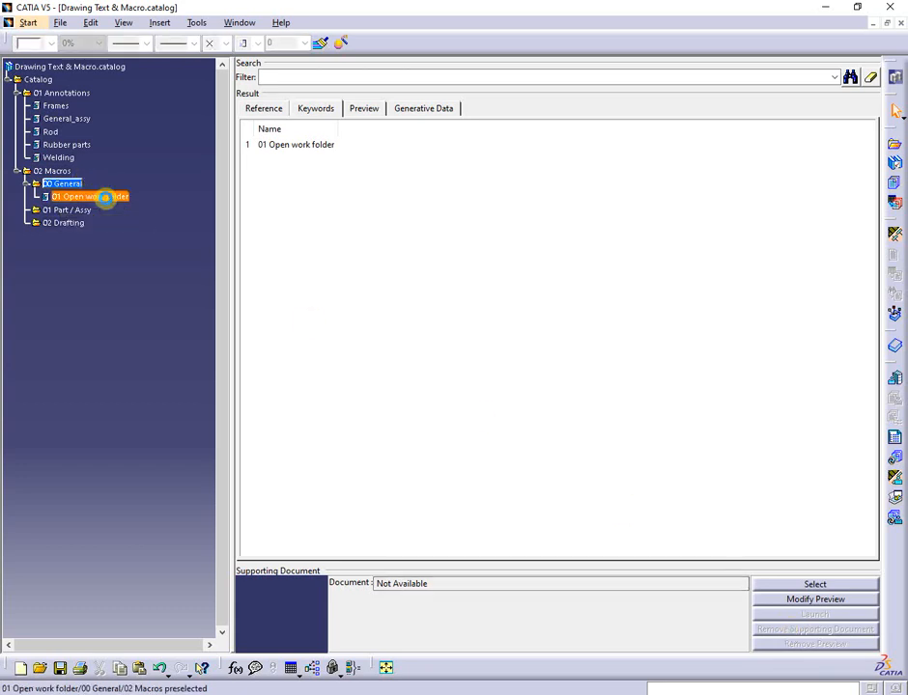
Assign folder.jpg from the Preview Pictures folder as the preview image of the 01 Open work folder family
left_click(105, 197)
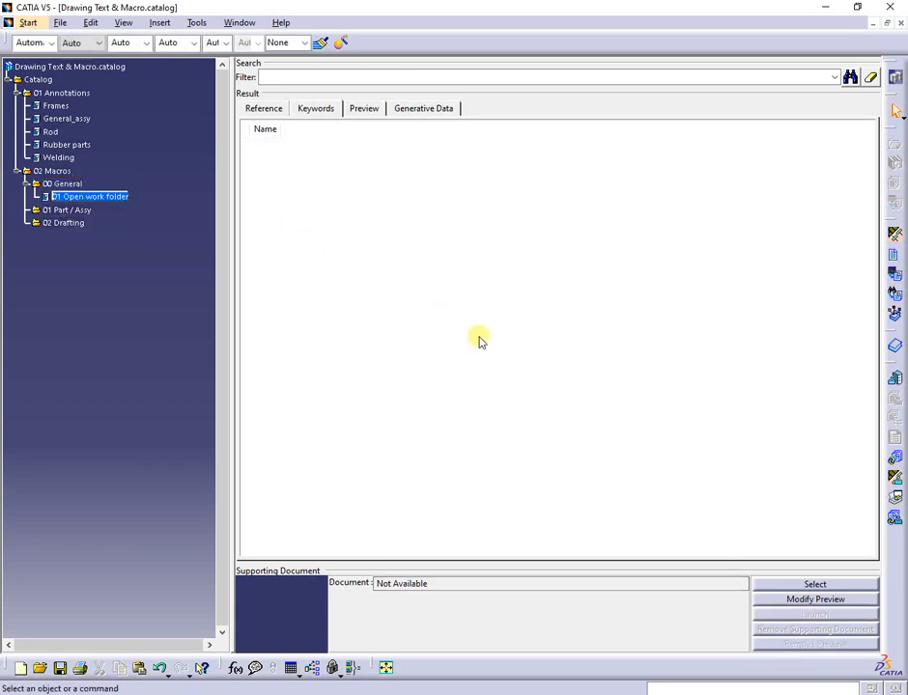
left_click(805, 600)
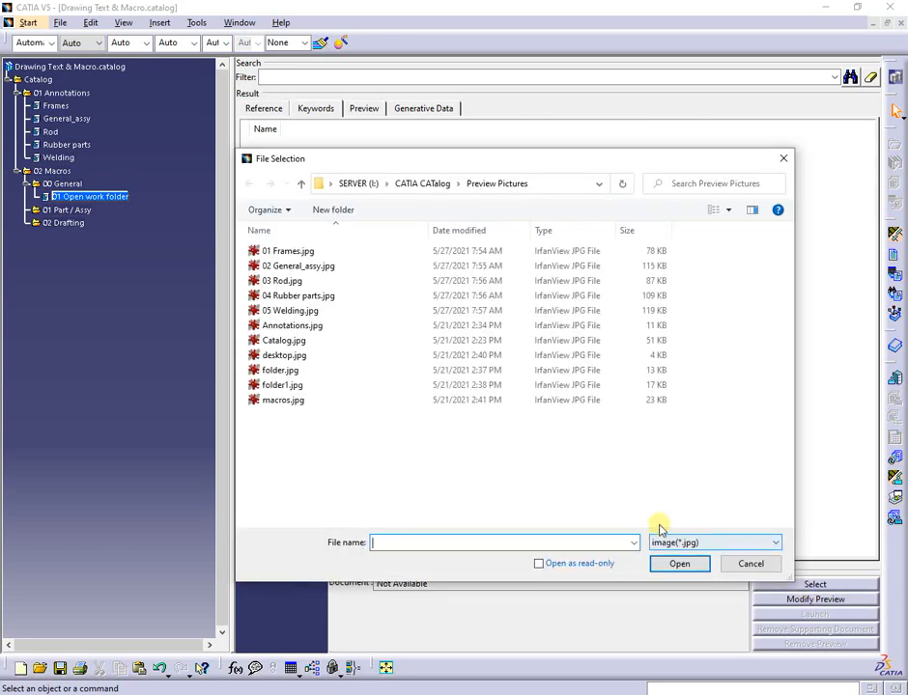
left_click(290, 371)
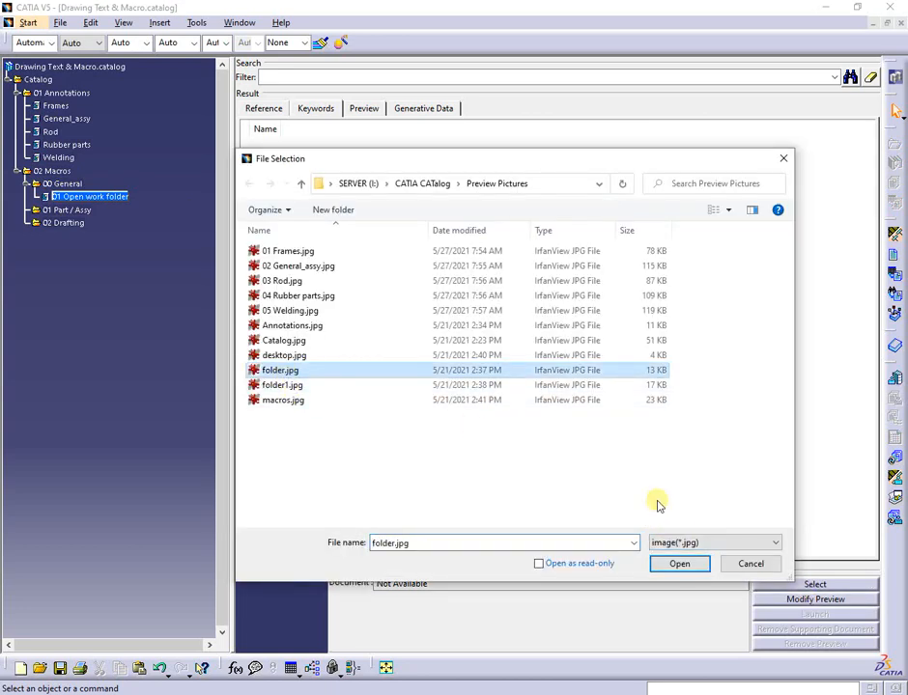
left_click(680, 565)
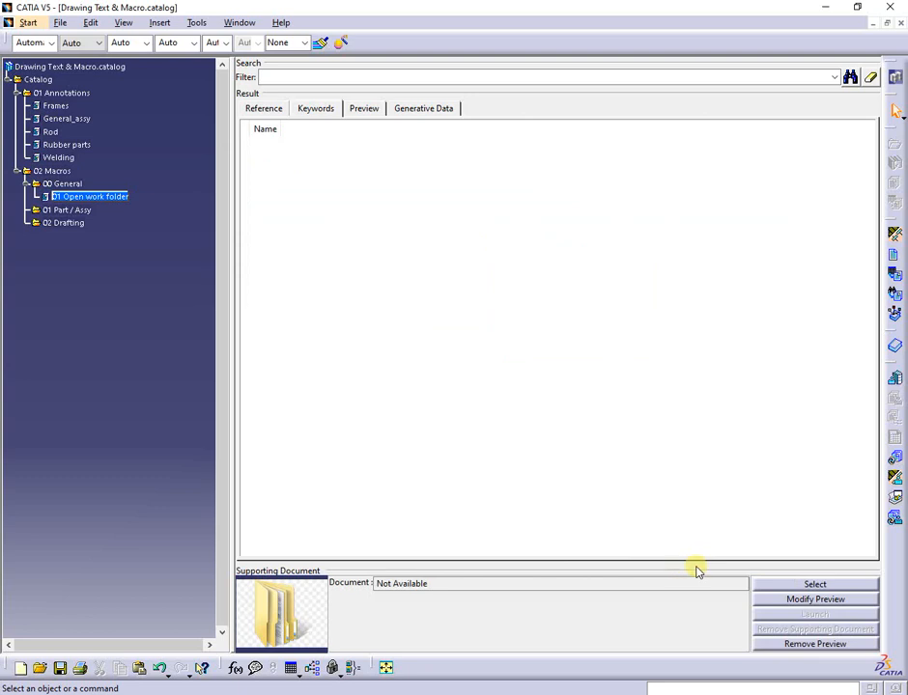
Link the script G-01-01.catvbs from Macros\00 General as the supporting document of the 01 Open work folder family
left_click(814, 585)
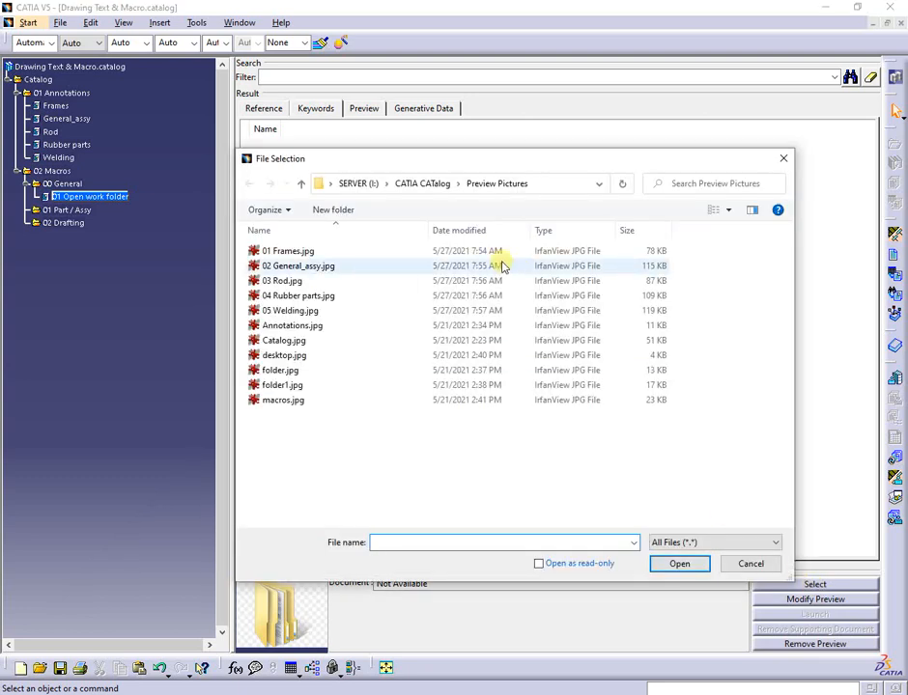
left_click(420, 185)
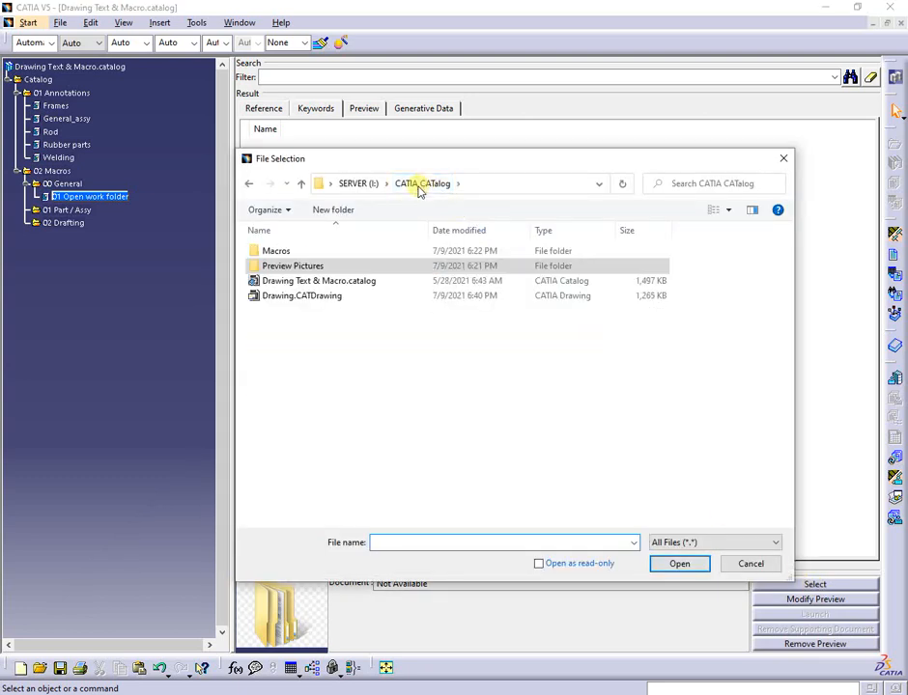
double_click(278, 253)
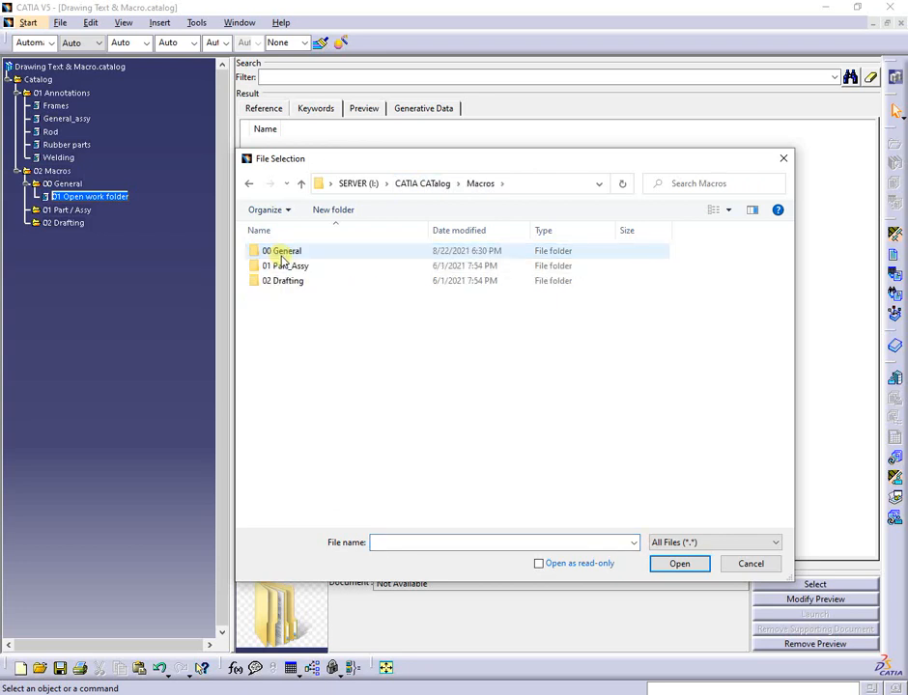
double_click(281, 253)
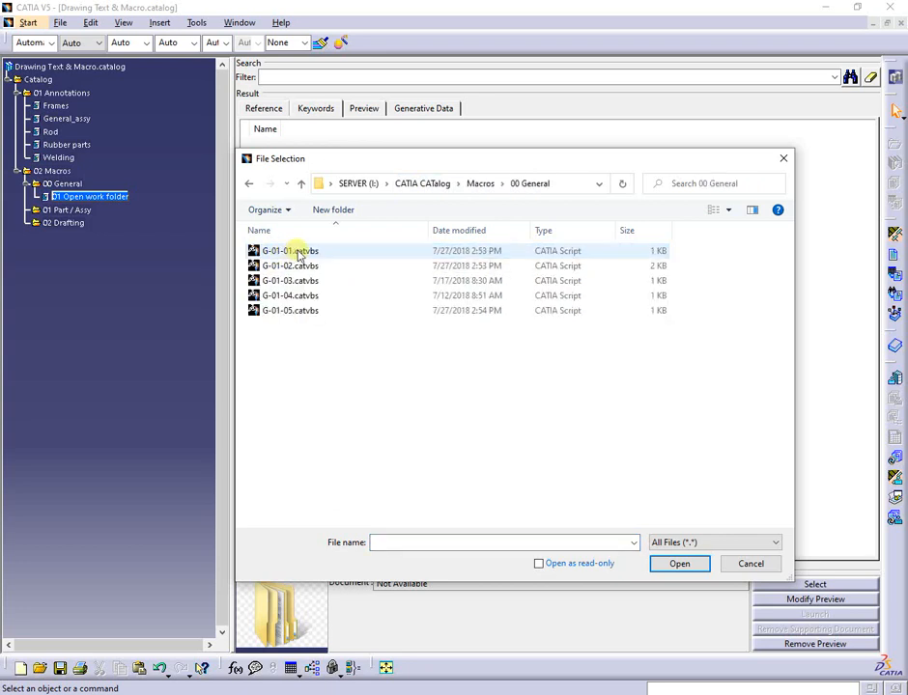
left_click(298, 252)
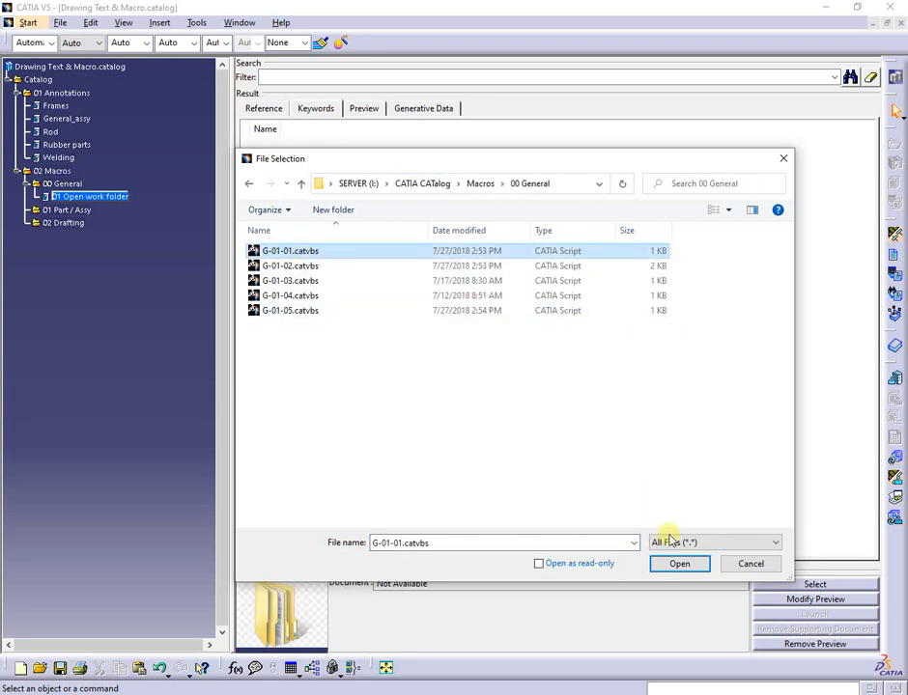
left_click(688, 567)
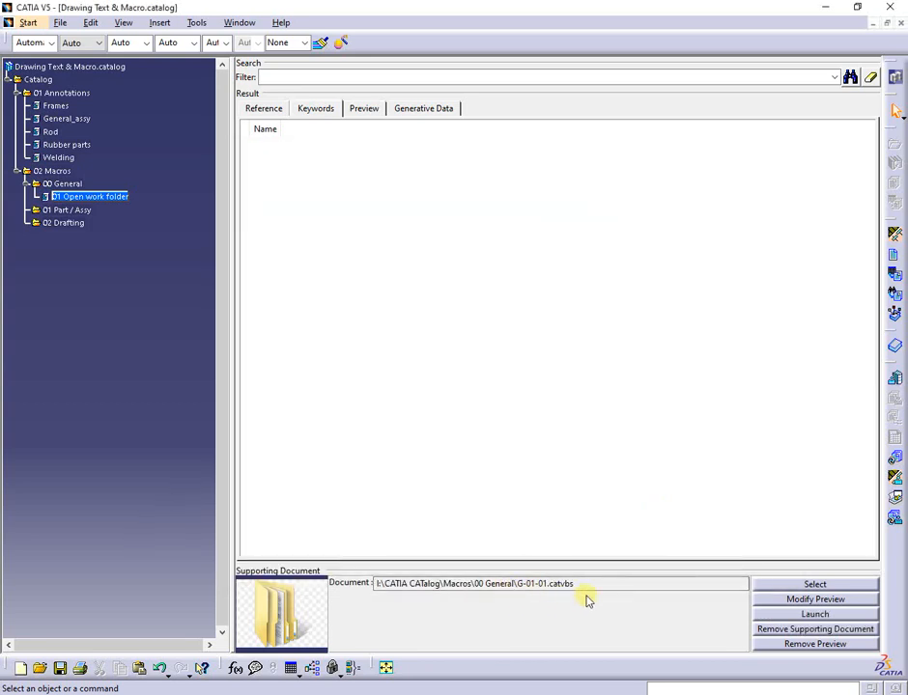
Add a component family named 05 Open explorer at current doc path under the 00 General chapter
left_click(68, 185)
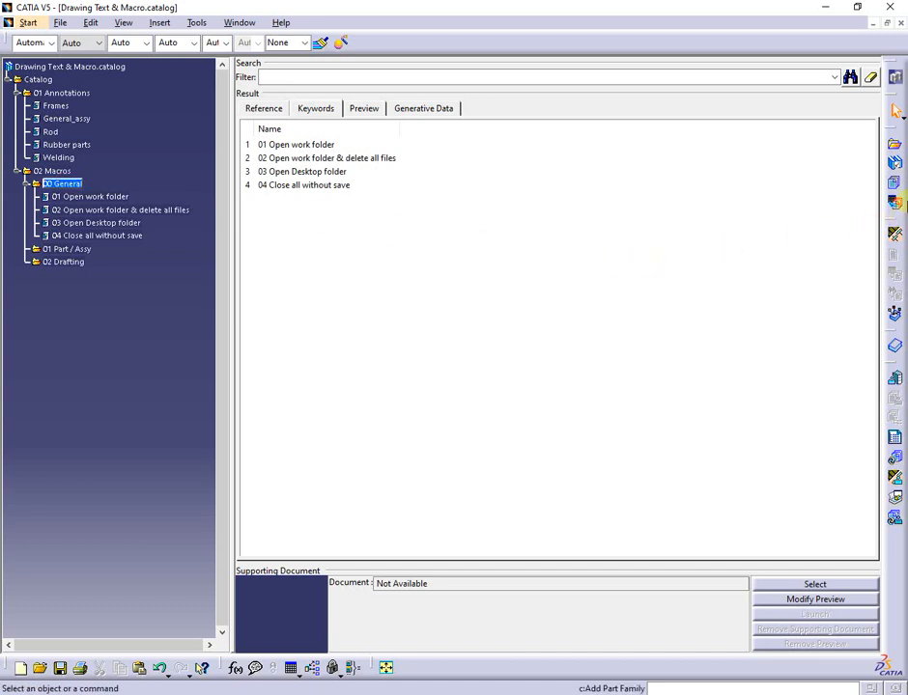
left_click(895, 181)
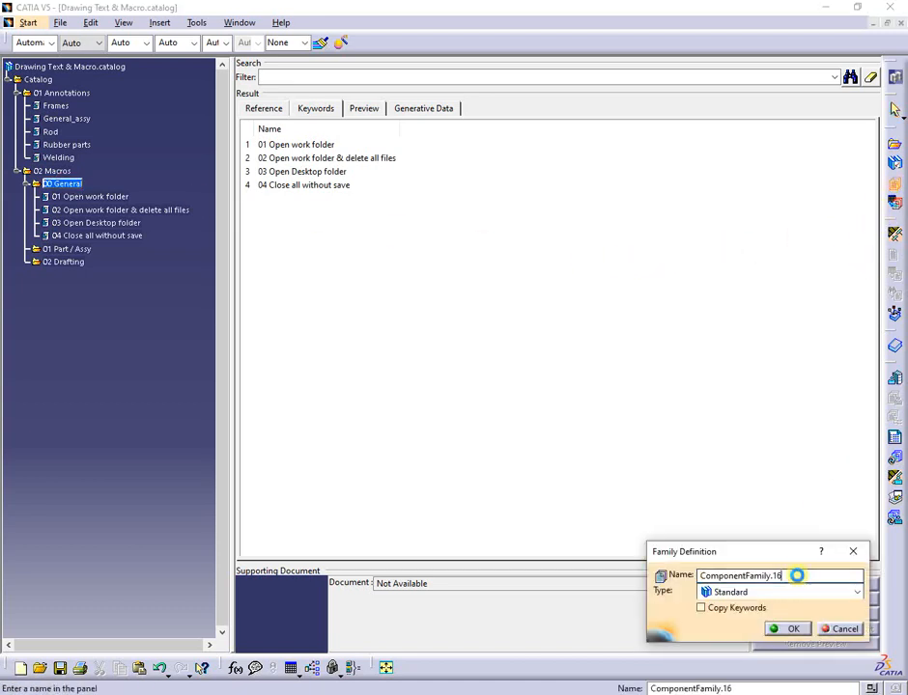
type("05 Open explorer at current doc path")
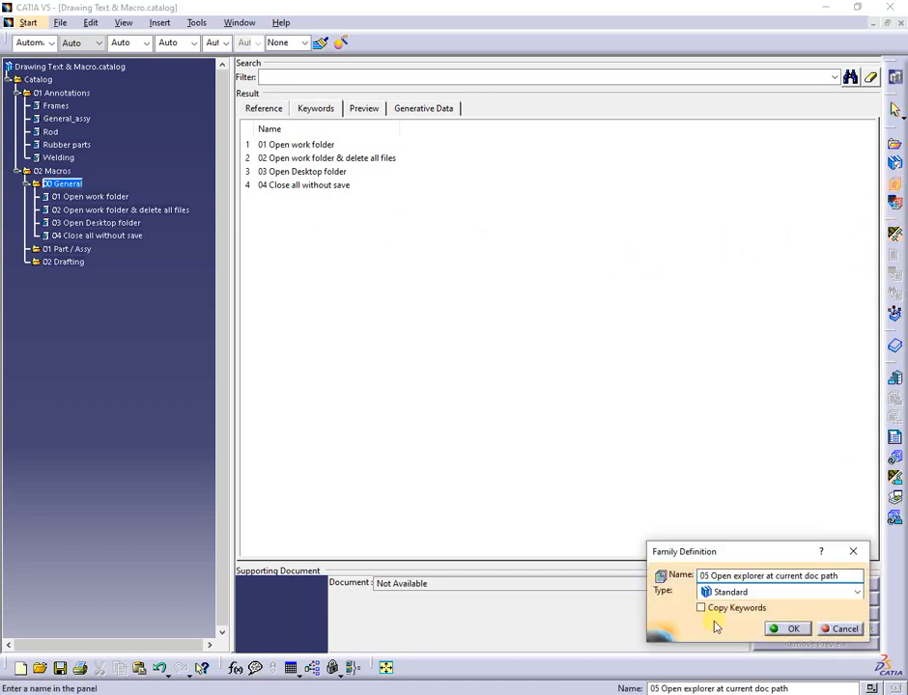
left_click(786, 630)
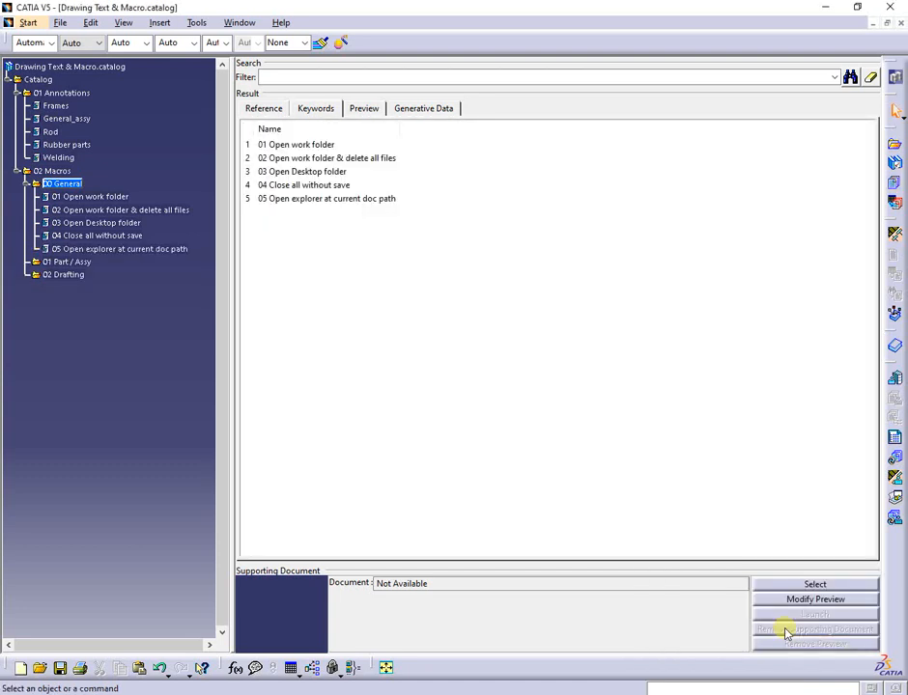
Link G-01-05.catvbs as the supporting document of the 05 Open explorer at current doc path family
left_click(126, 249)
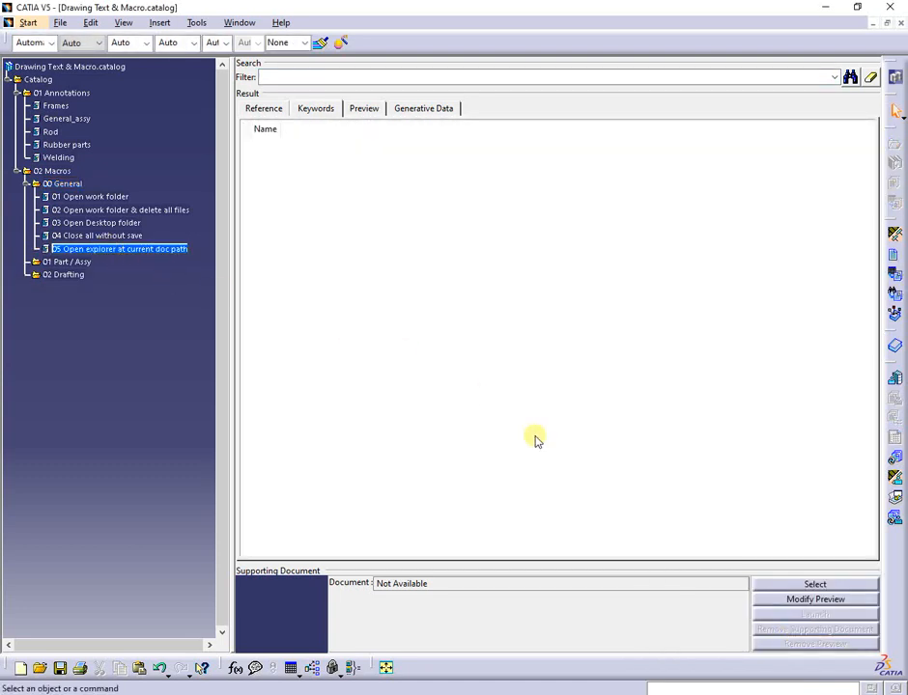
left_click(815, 586)
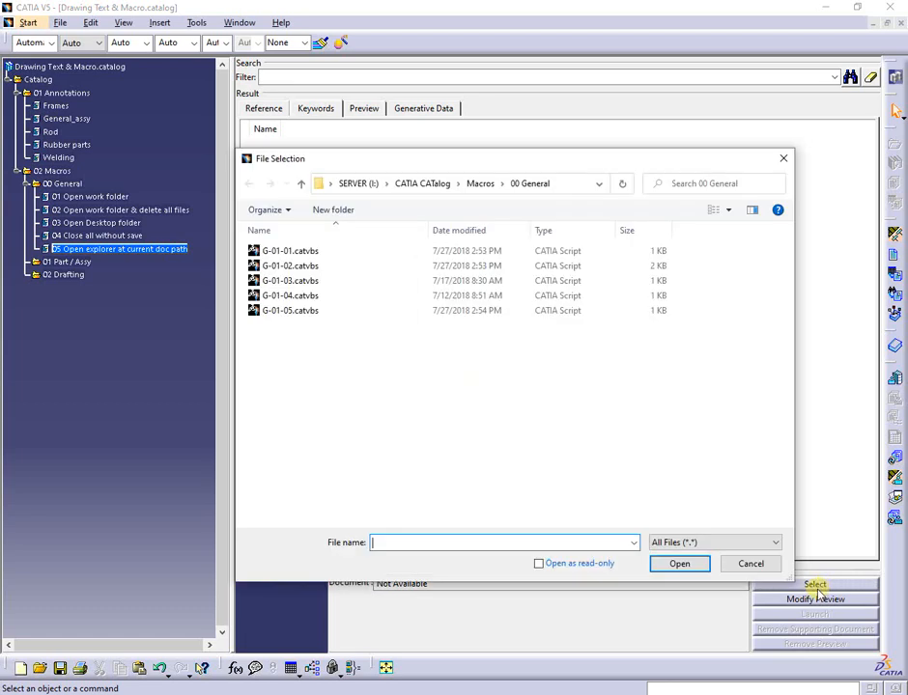
left_click(288, 311)
left_click(680, 562)
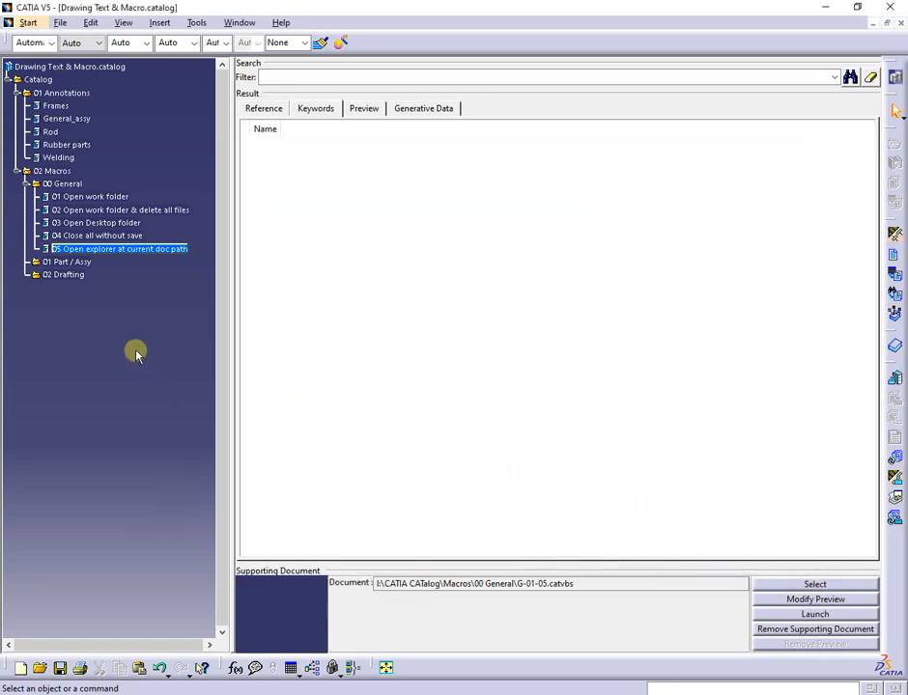
Review the linked script and preview image of each macro family in the 00 General chapter
left_click(81, 263)
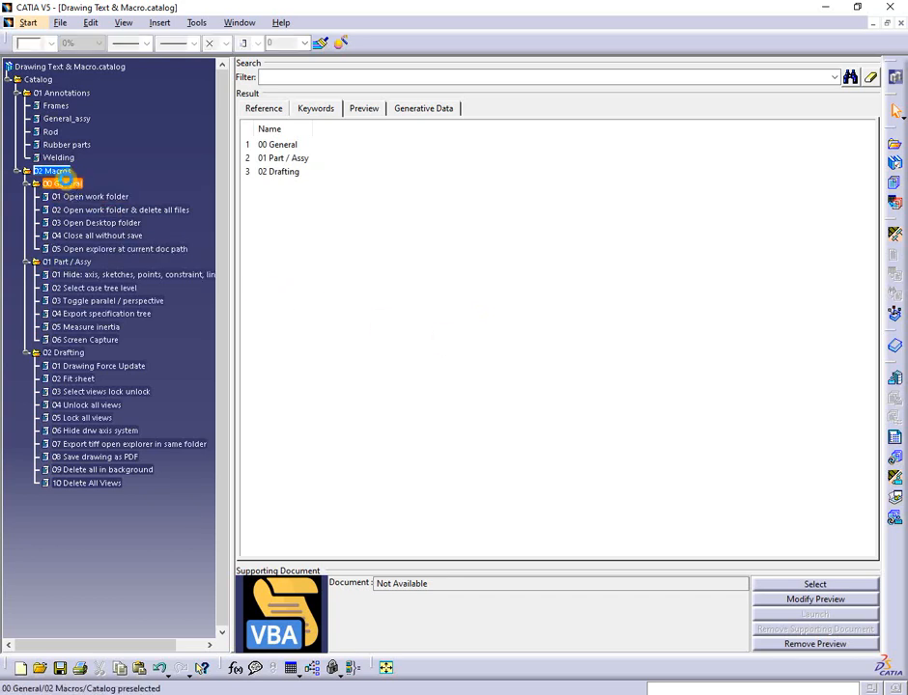
left_click(63, 182)
left_click(82, 196)
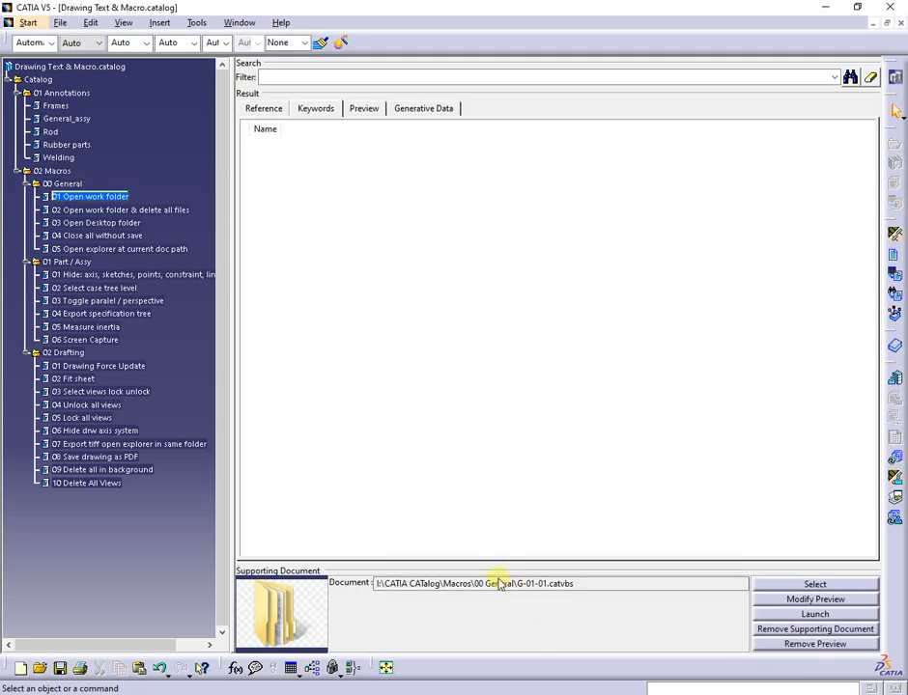
left_click(141, 207)
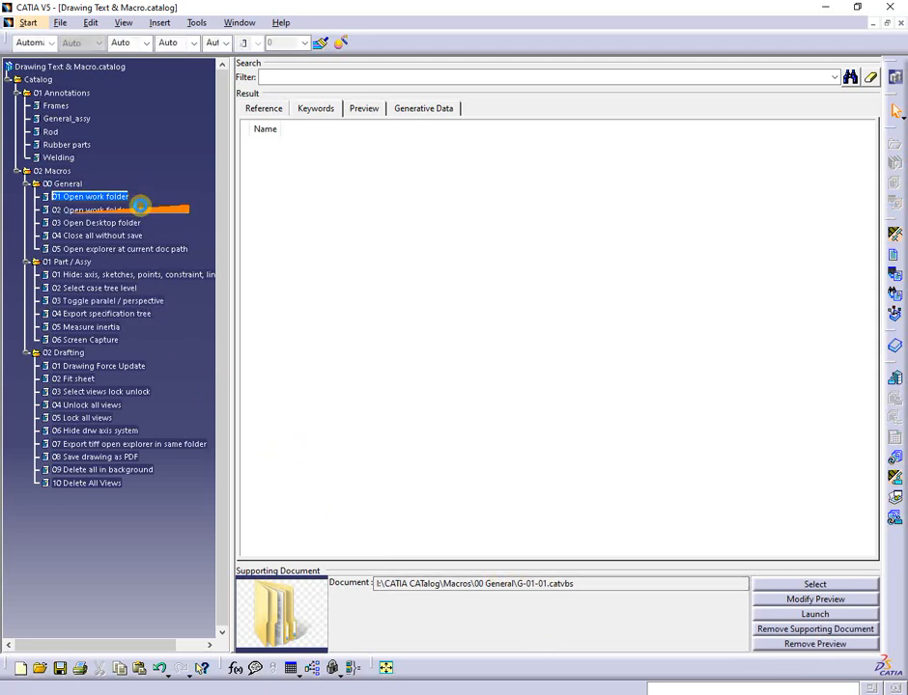
left_click(122, 225)
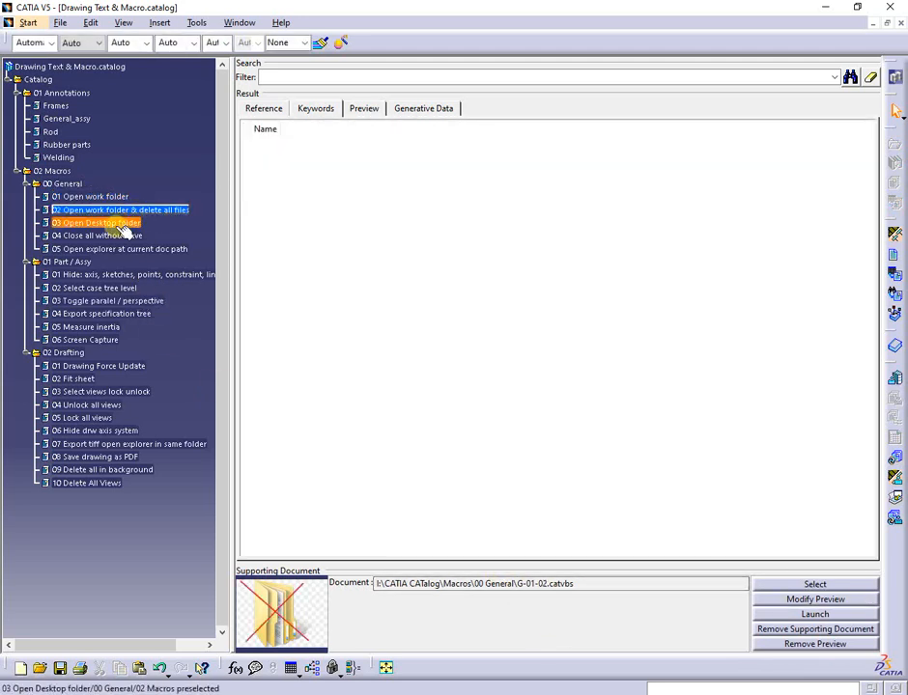
left_click(106, 235)
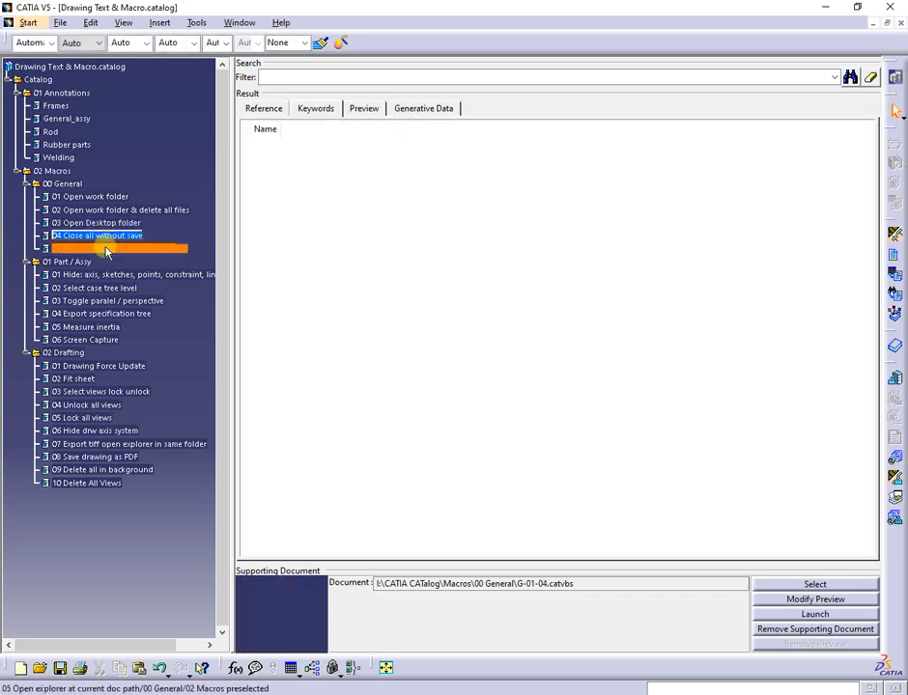
left_click(105, 249)
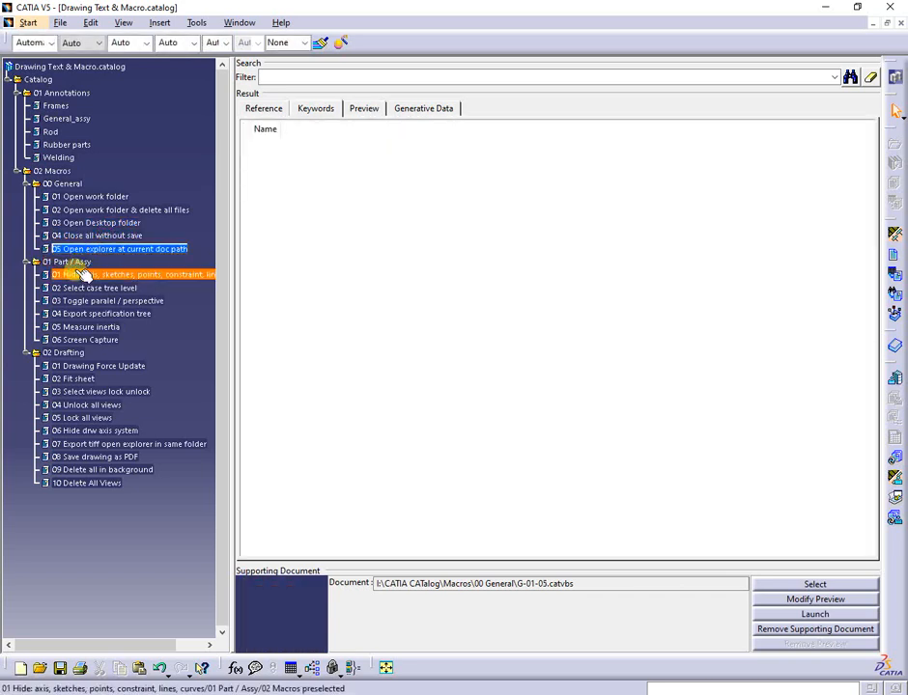
Check the supporting script linked to each macro family in the 01 Part / Assy chapter
left_click(77, 262)
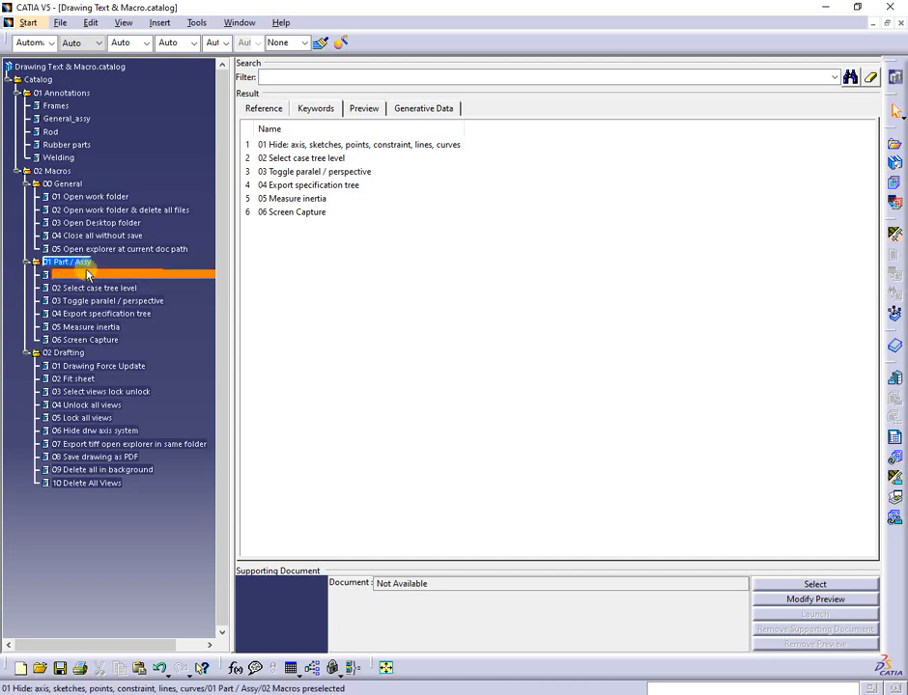
left_click(85, 275)
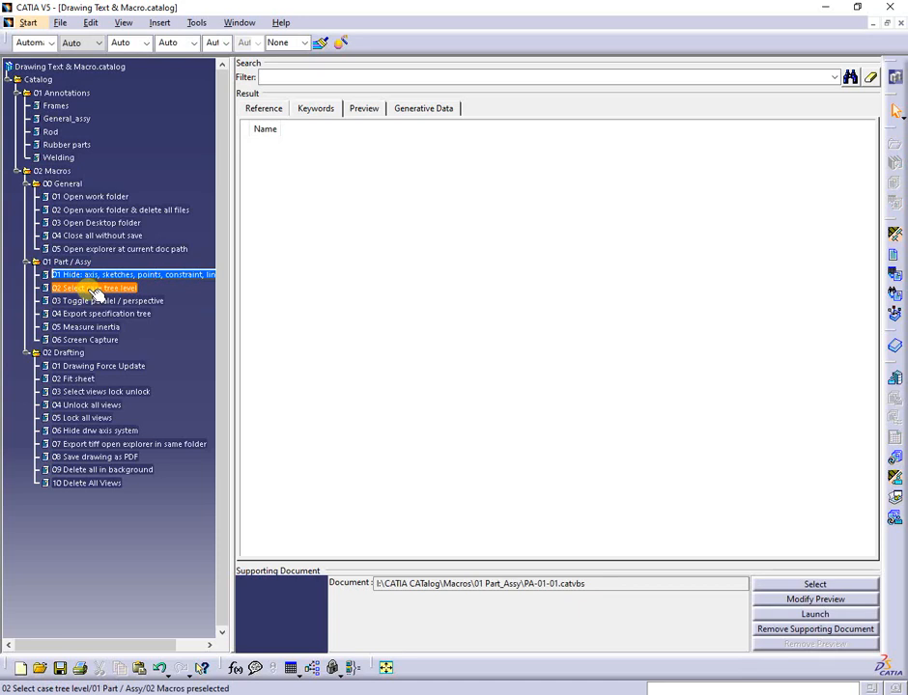
left_click(89, 289)
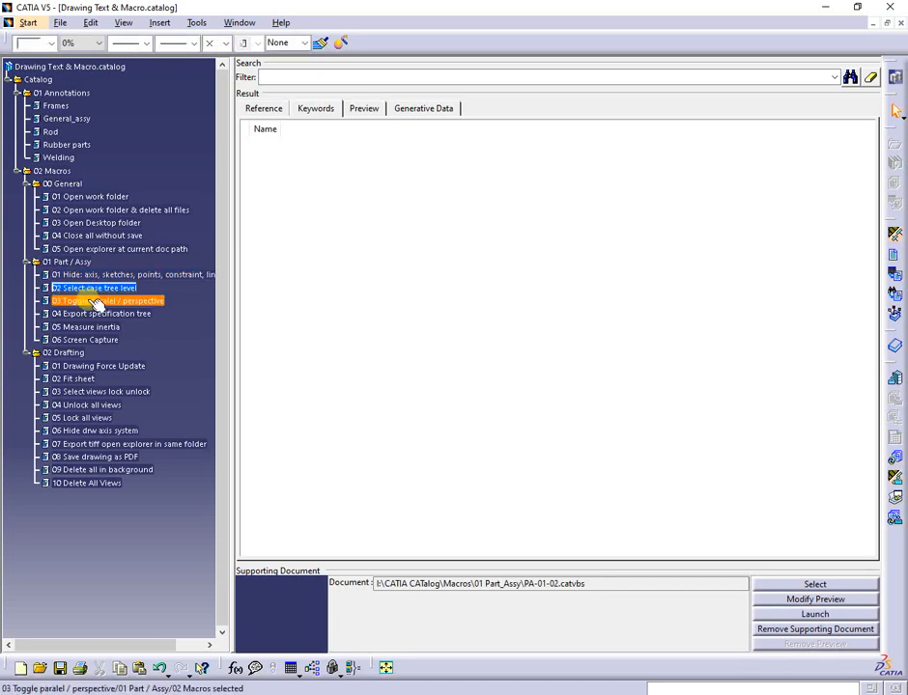
left_click(88, 302)
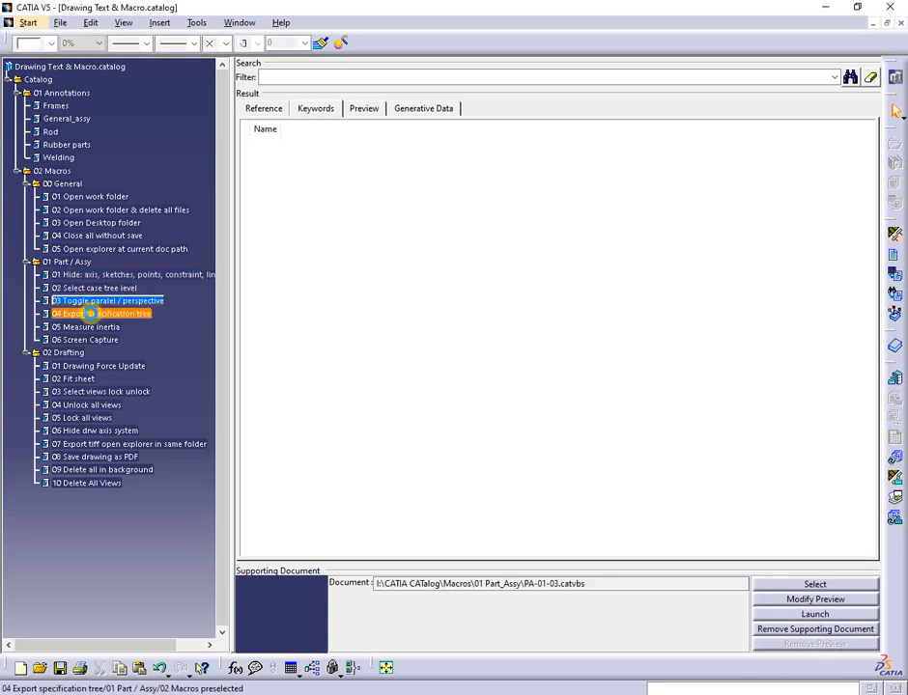
left_click(96, 315)
left_click(90, 327)
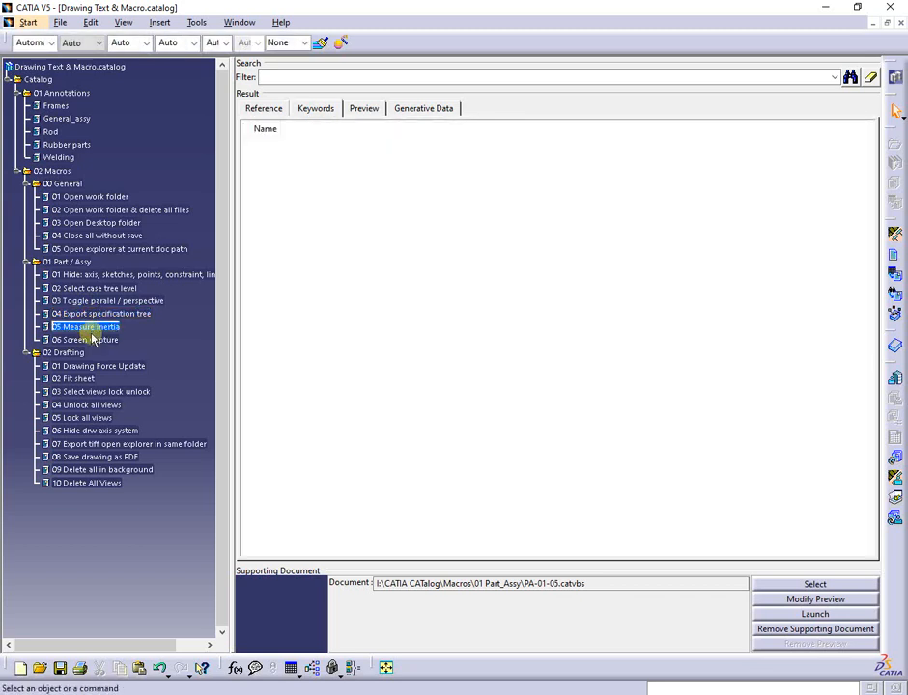
left_click(89, 340)
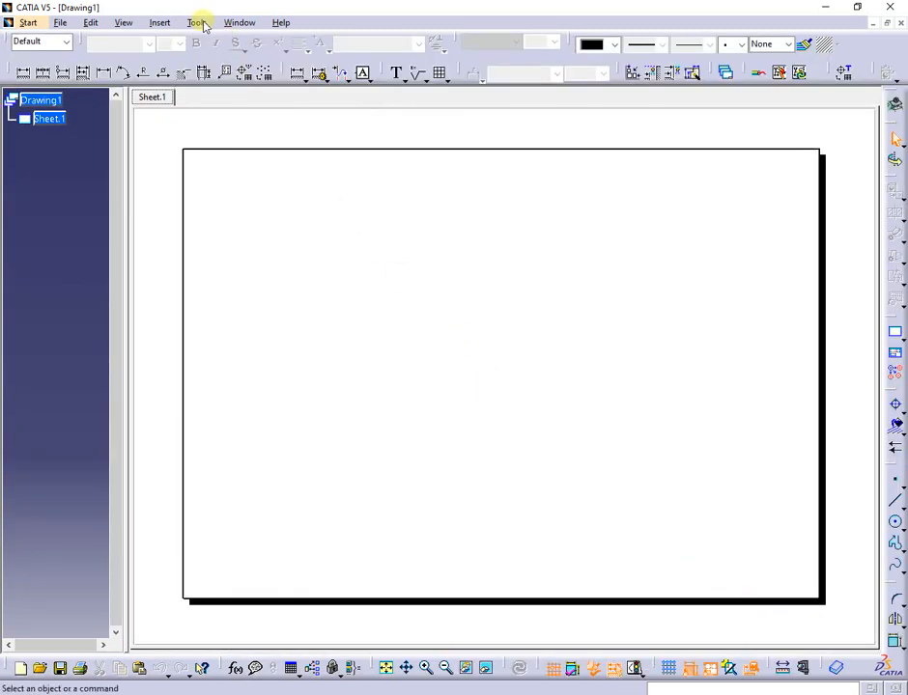
Add Drawing Text & Macro.catalog from the CATIA CATalog folder to the Catalog Favorites in the Catalog Editor options
left_click(198, 22)
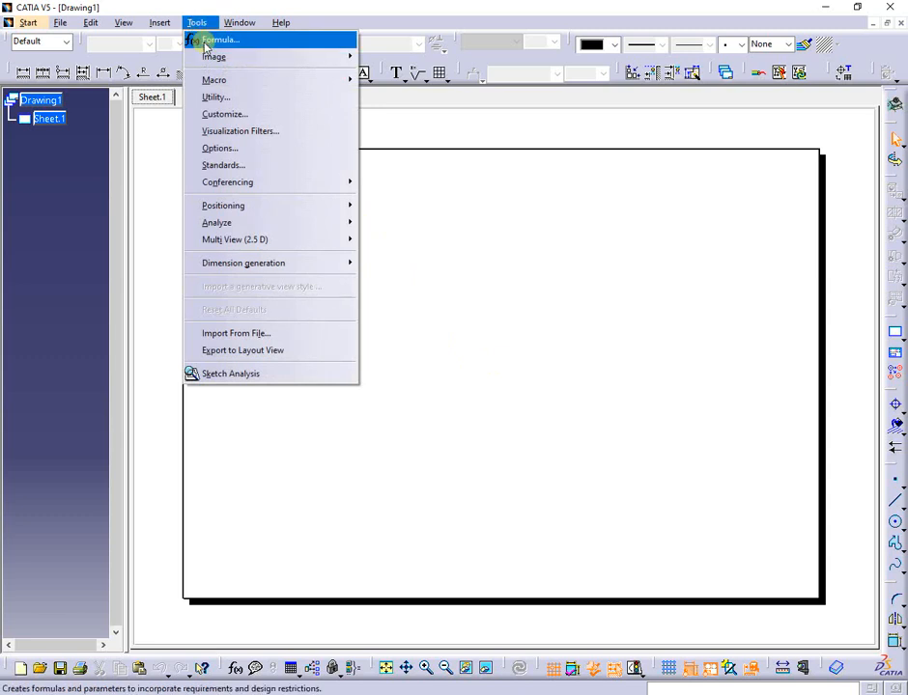
left_click(219, 147)
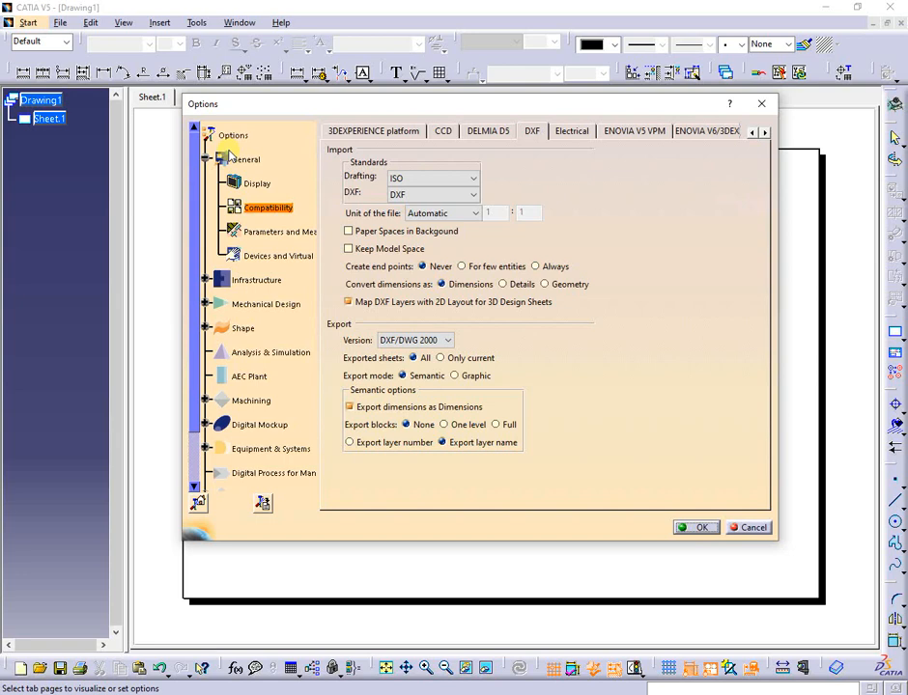
left_click(205, 280)
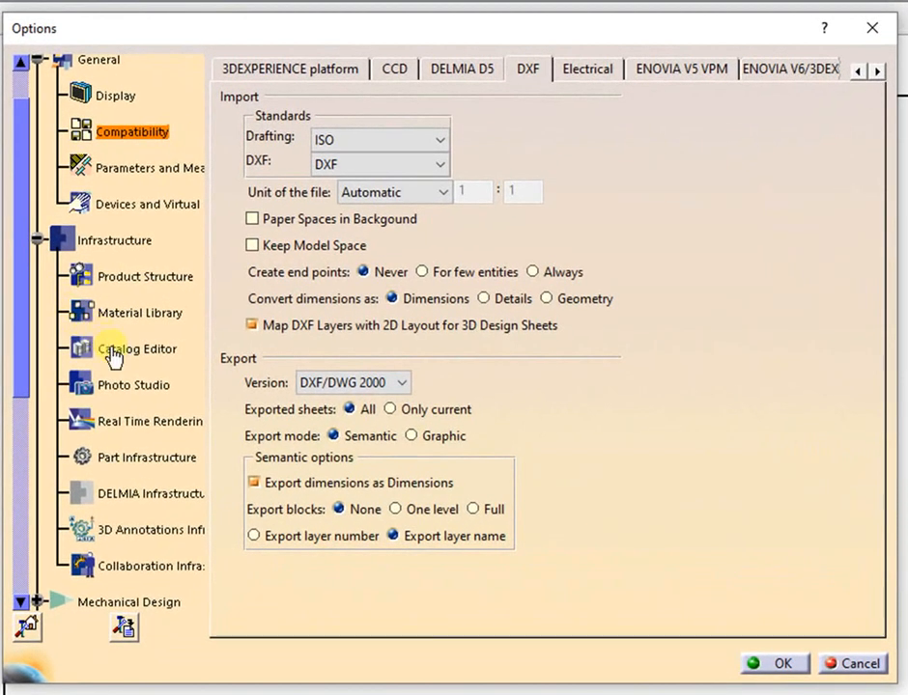
left_click(114, 353)
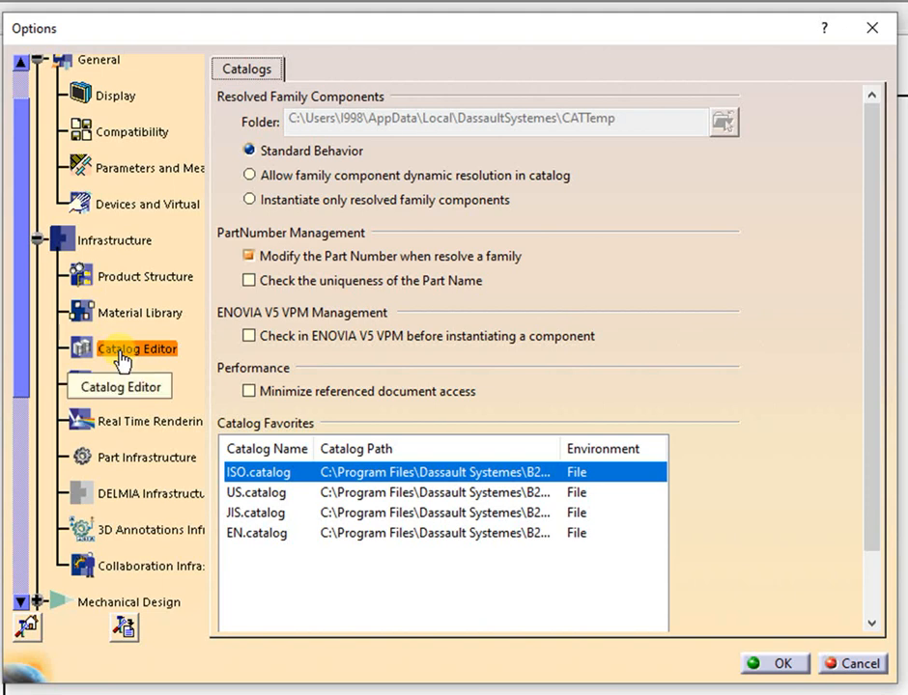
left_click(606, 533)
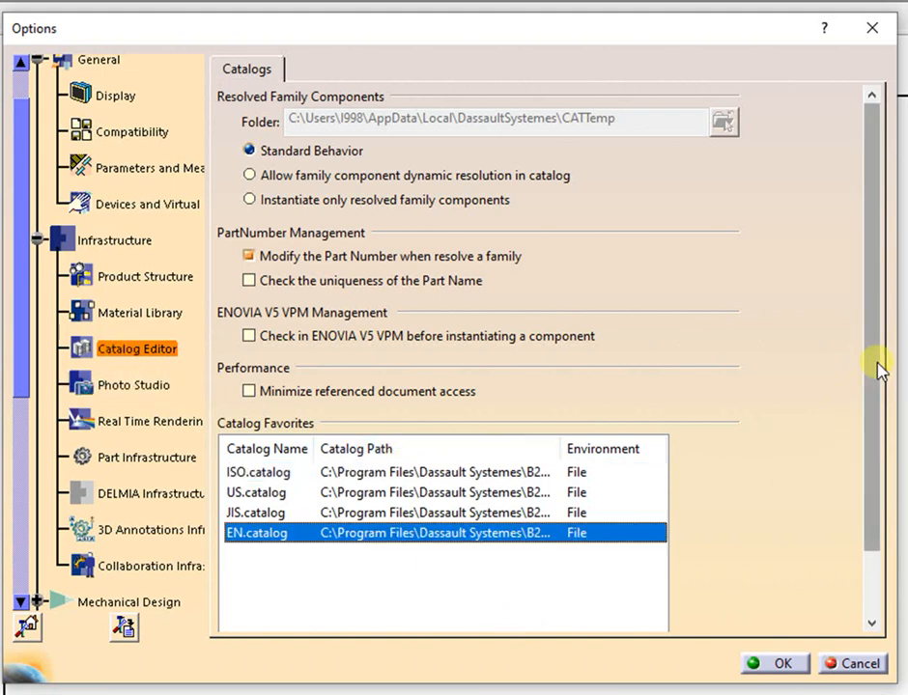
left_click_drag(880, 367, 866, 493)
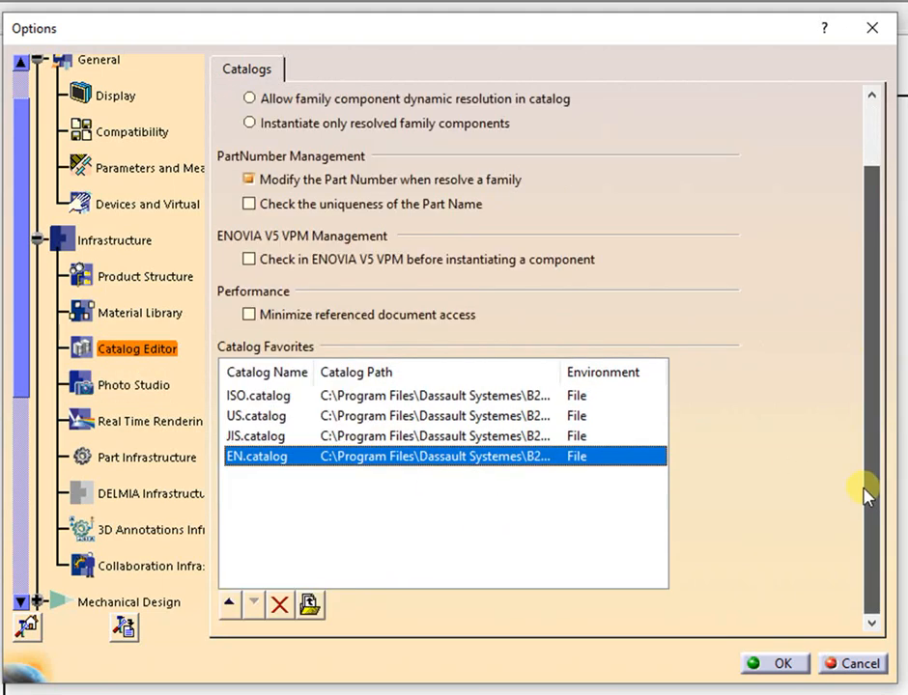
left_click(308, 605)
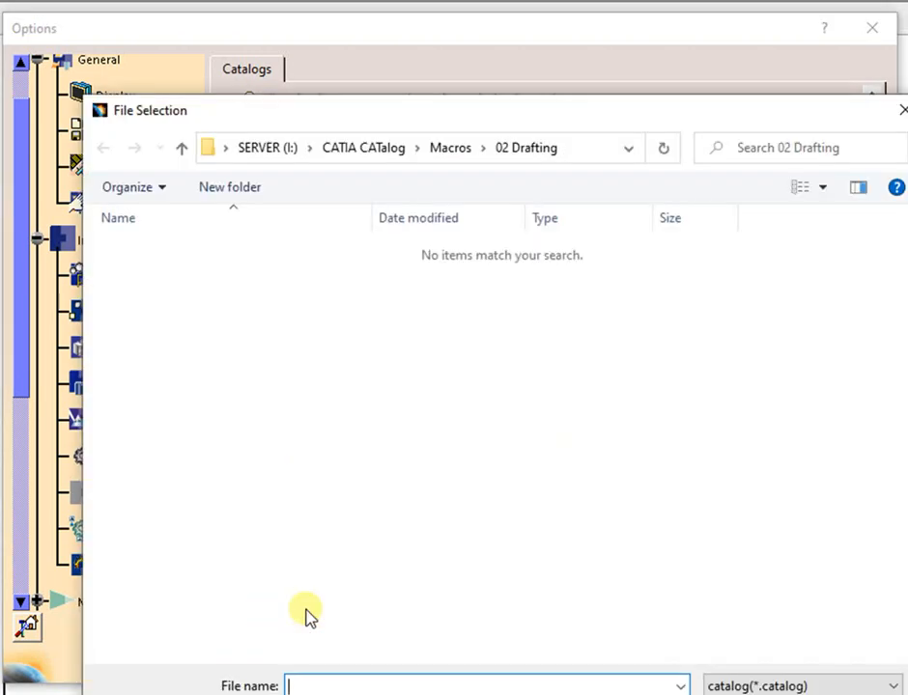
left_click(383, 156)
left_click(232, 298)
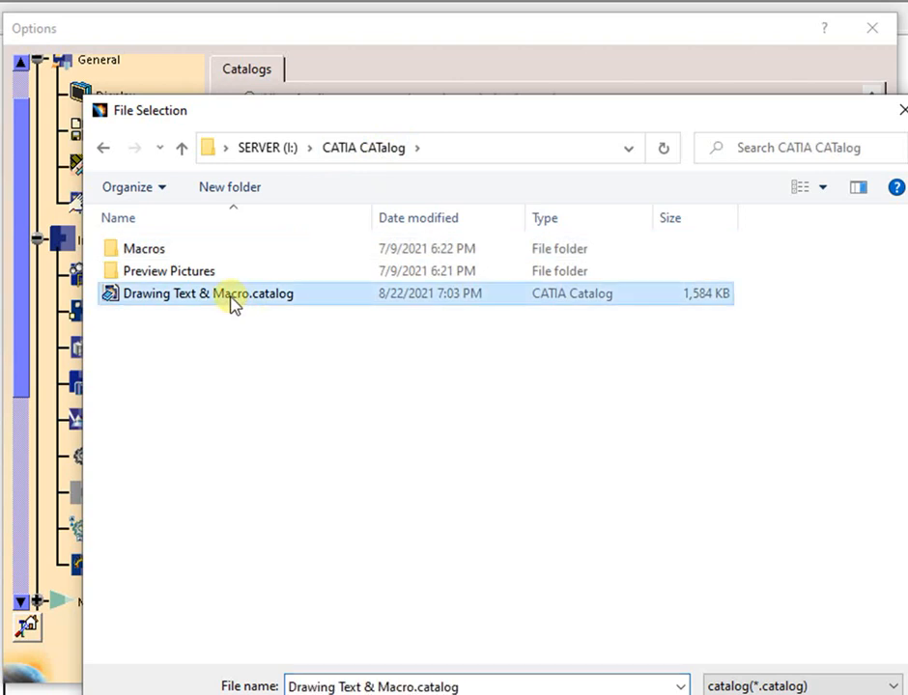
left_click(751, 694)
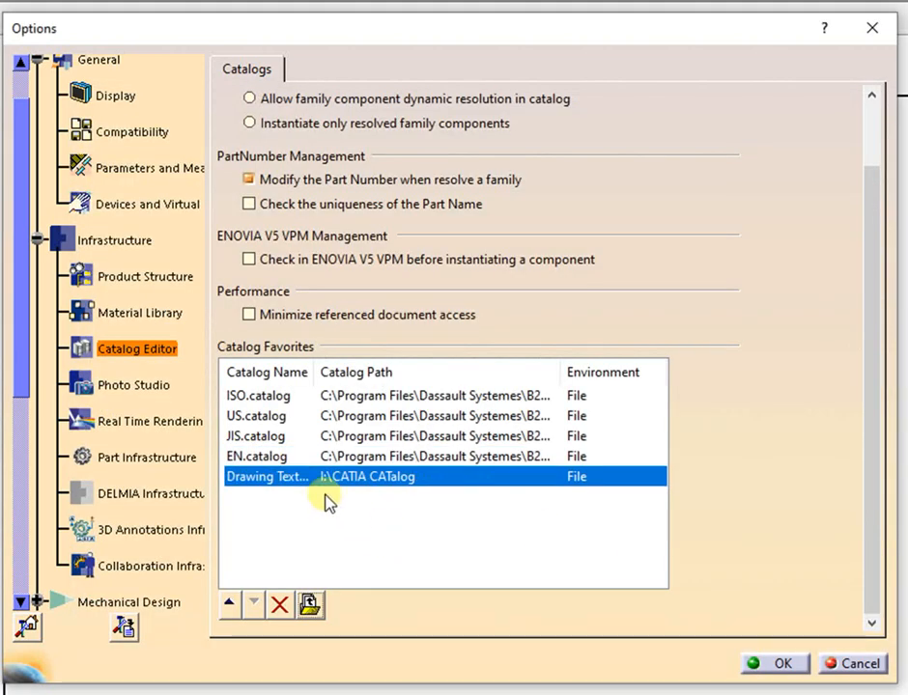
Move Drawing Text & Macro.catalog to the first place in the Catalog Favorites, widen the name column and accept the options
left_click(229, 606)
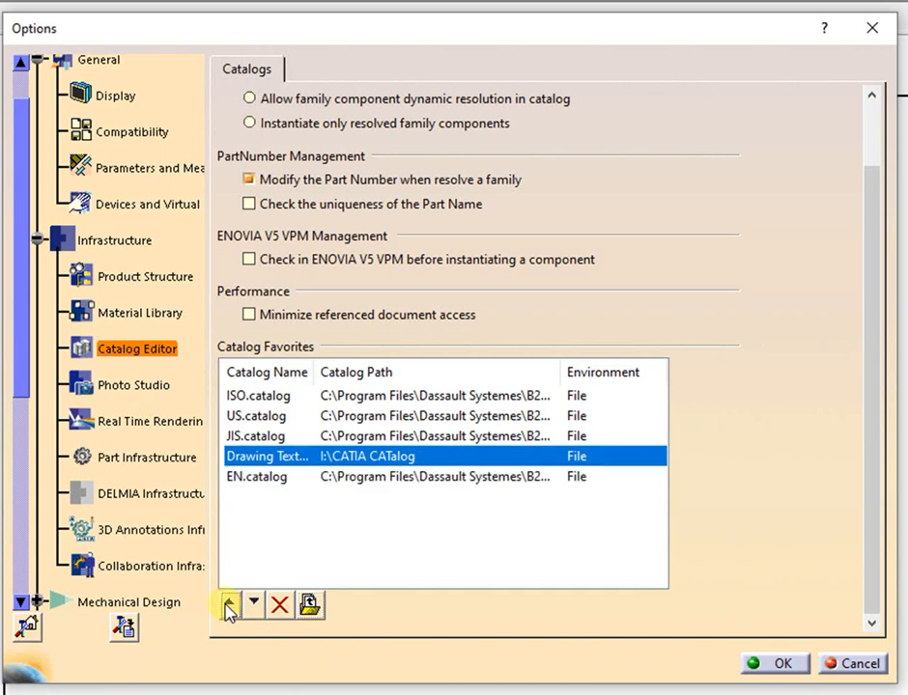
left_click(229, 606)
left_click(229, 605)
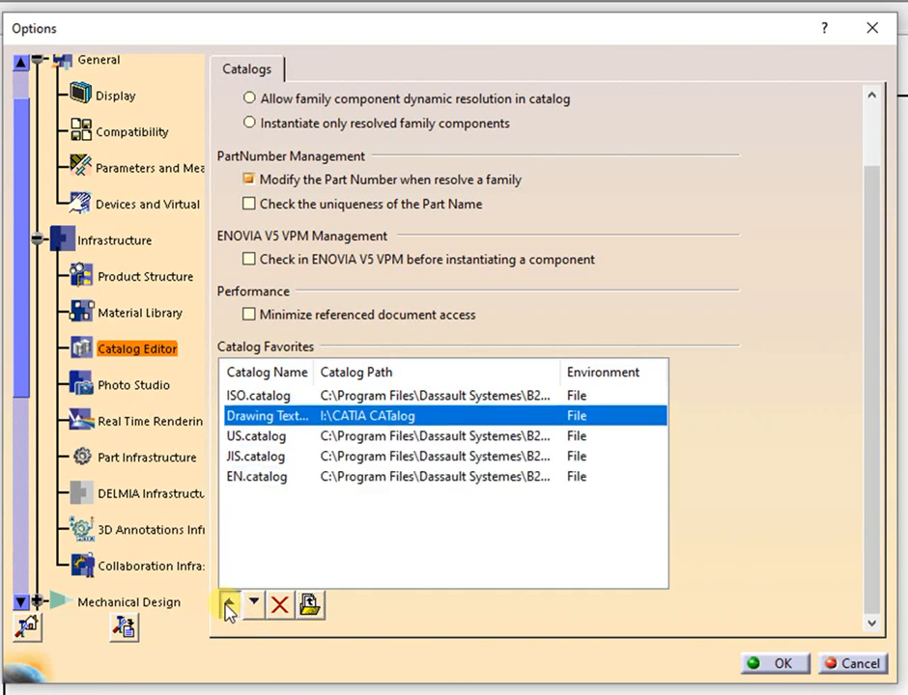
left_click(229, 606)
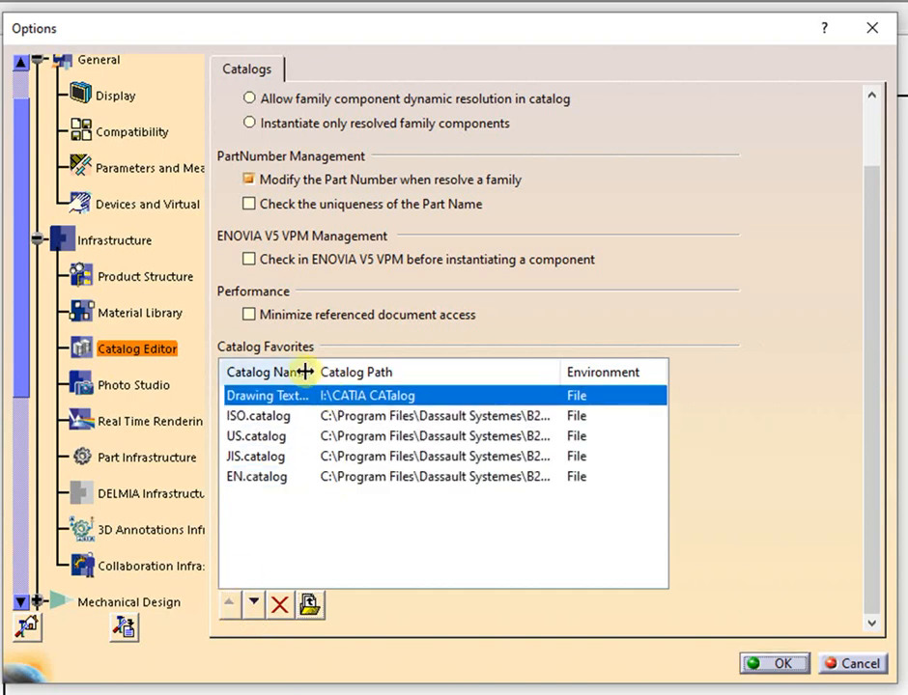
mouse_move(314, 369)
left_mouse_down()
mouse_move(437, 361)
mouse_move(428, 363)
left_mouse_up()
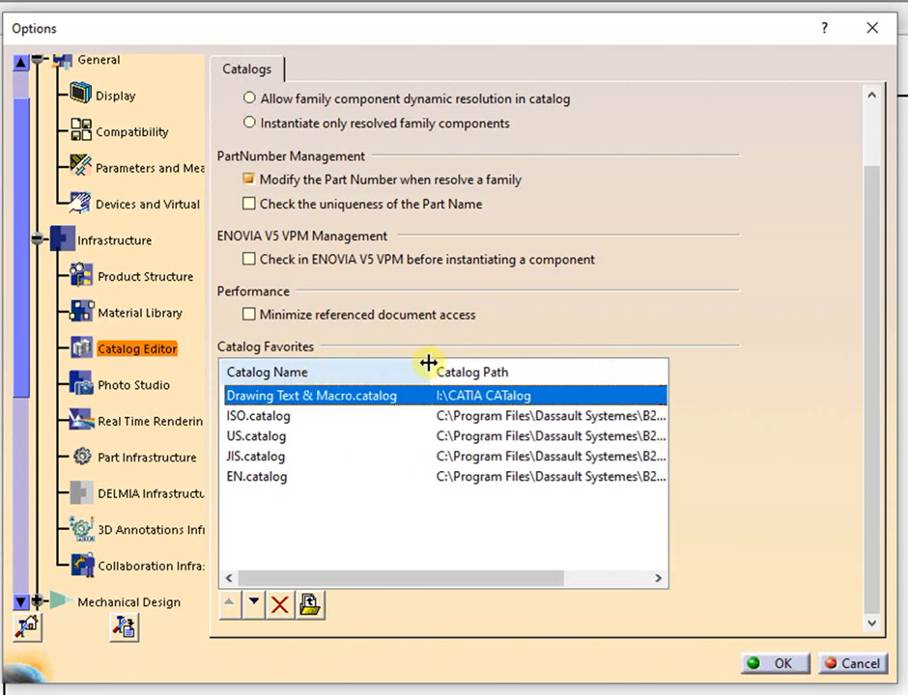
left_click(777, 666)
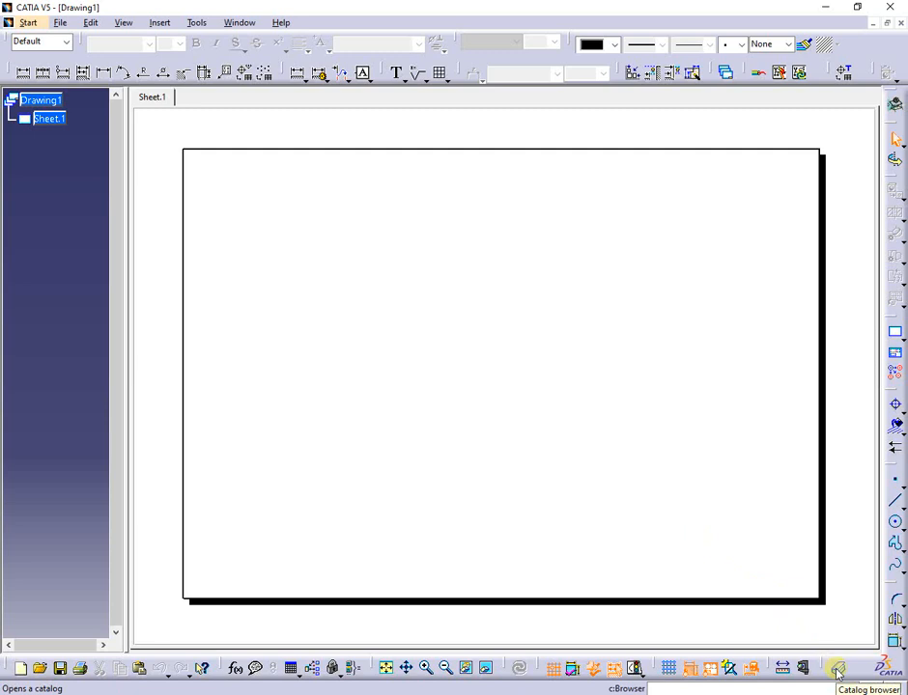
Look through the 01 Annotations chapter of the Drawing Text & Macro catalog in the catalog browser, leaving it without inserting anything
left_click(837, 670)
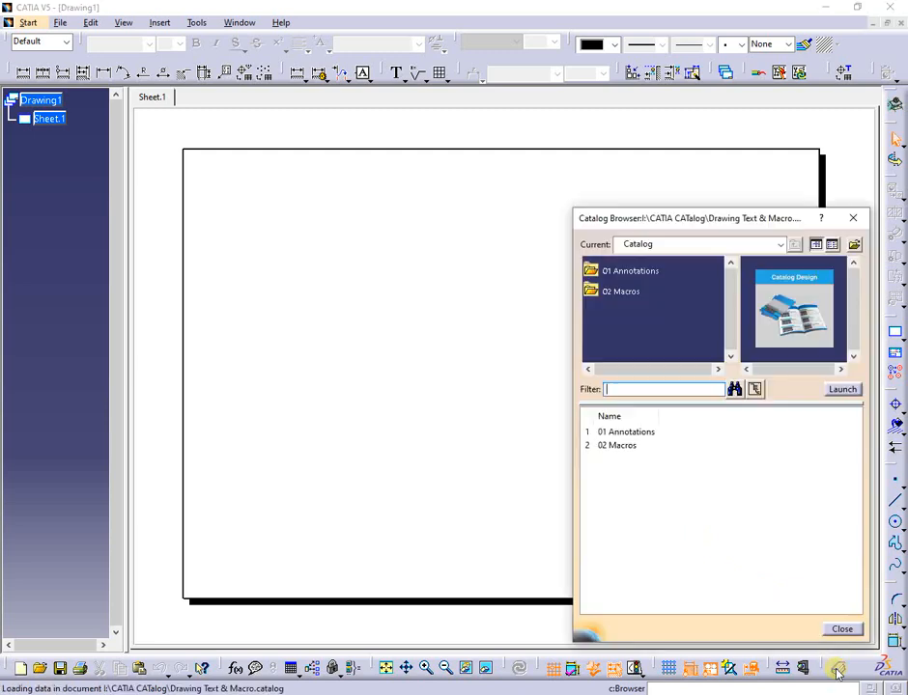
left_click(783, 245)
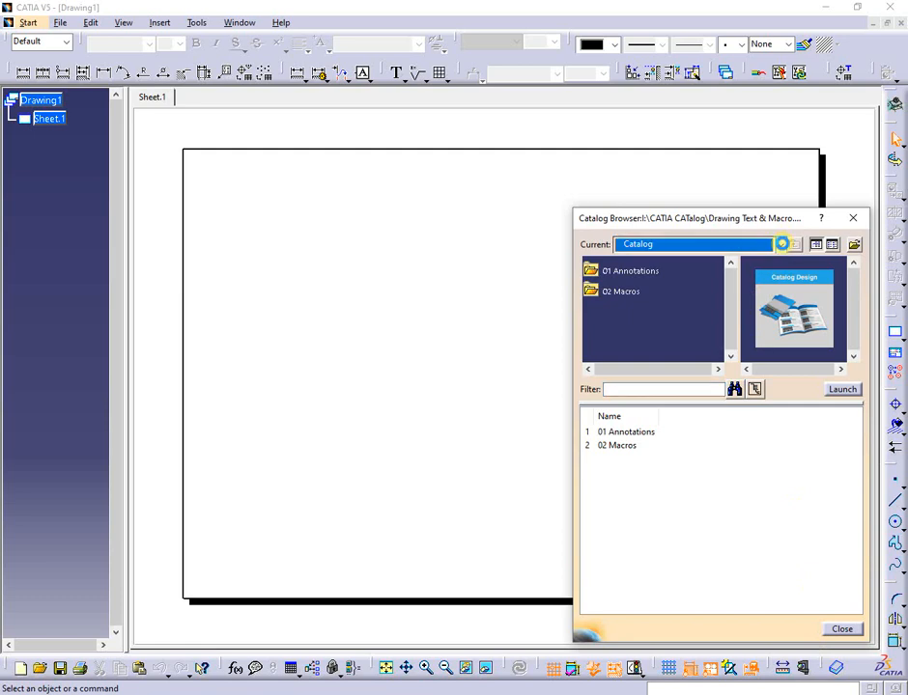
double_click(623, 273)
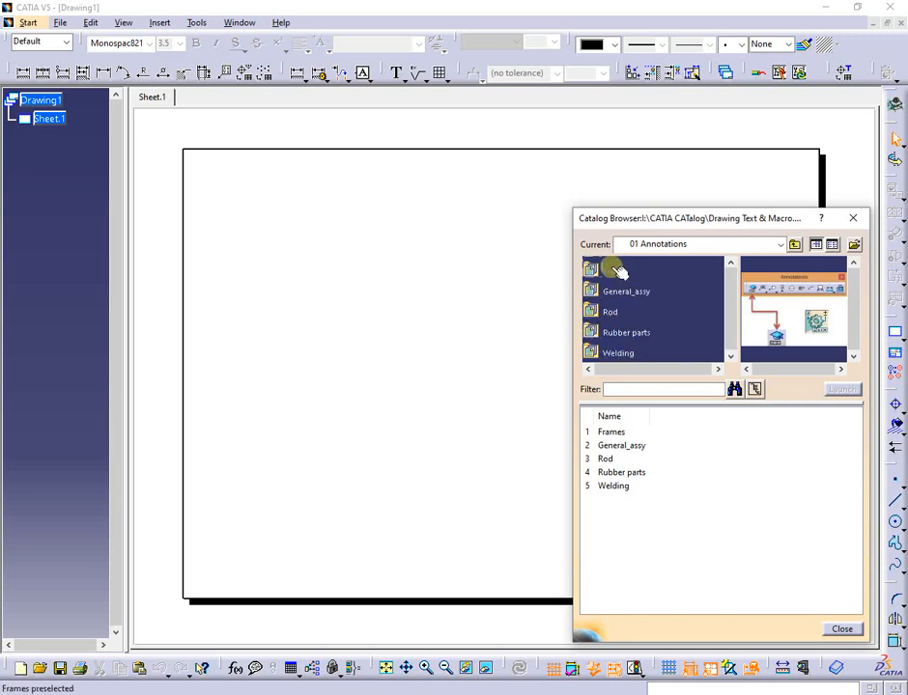
left_click(842, 629)
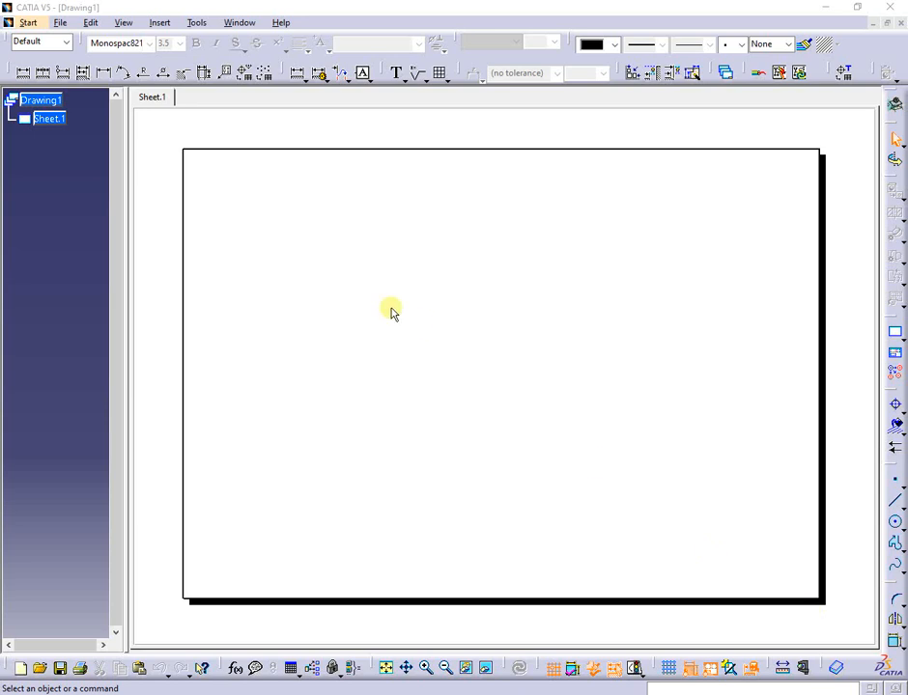
Switch the drawing to the sheet background and open the Frames family of the 01 Annotations chapter in the catalog browser
left_click(91, 23)
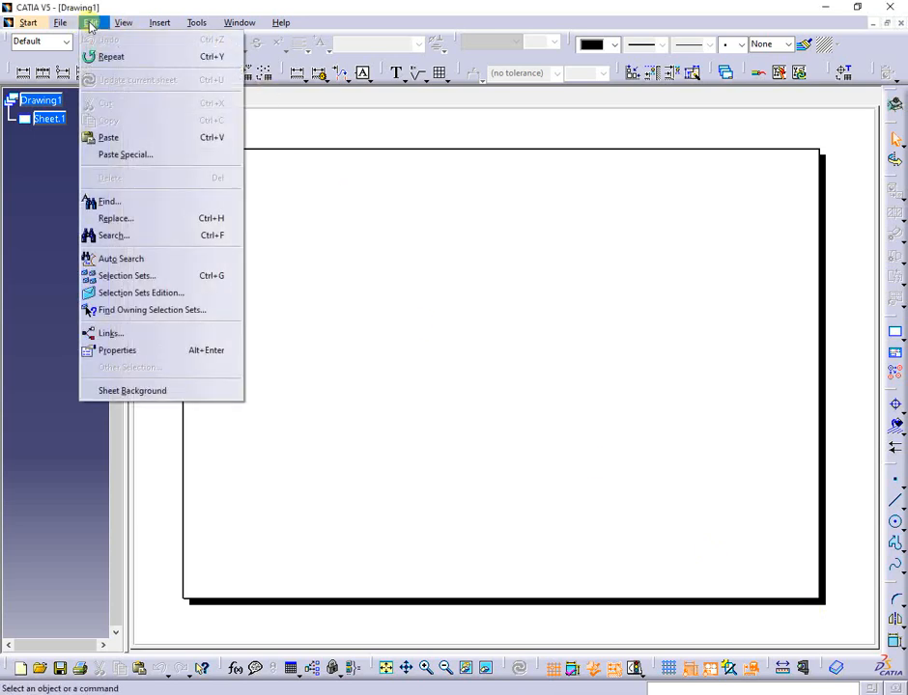
left_click(173, 393)
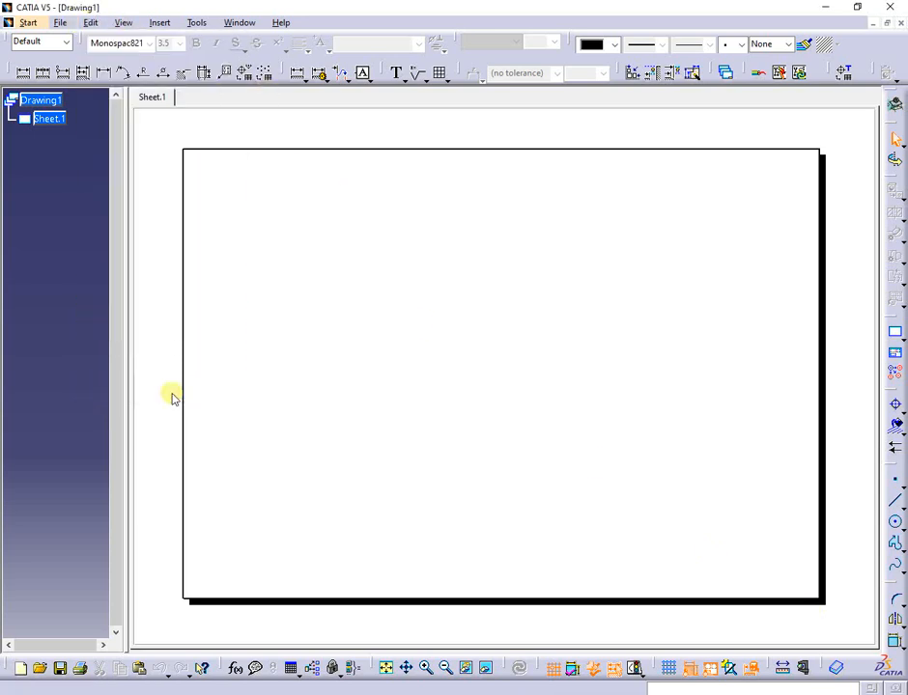
left_click(836, 668)
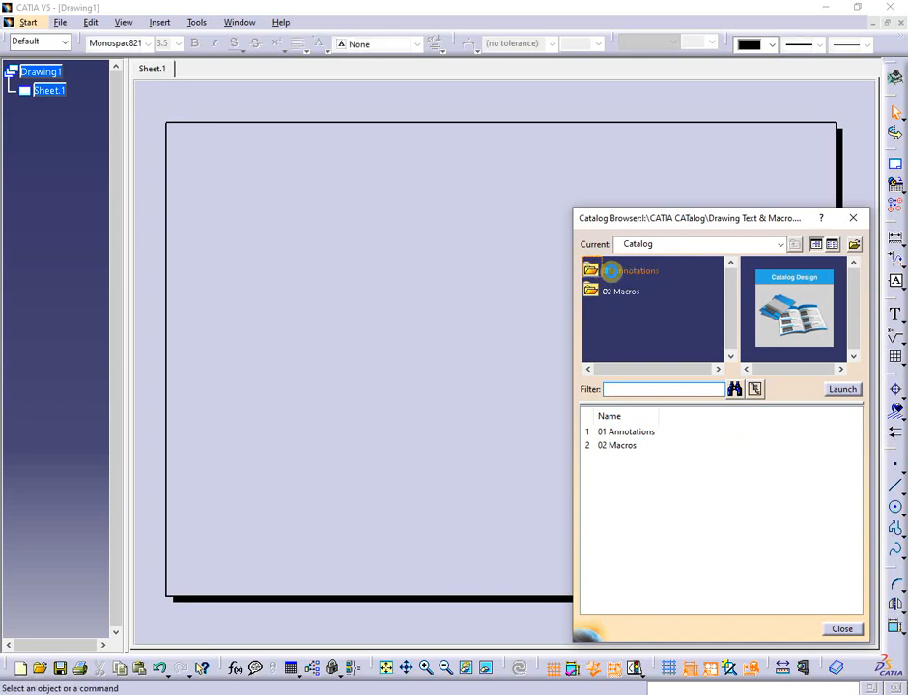
double_click(612, 275)
left_click(613, 432)
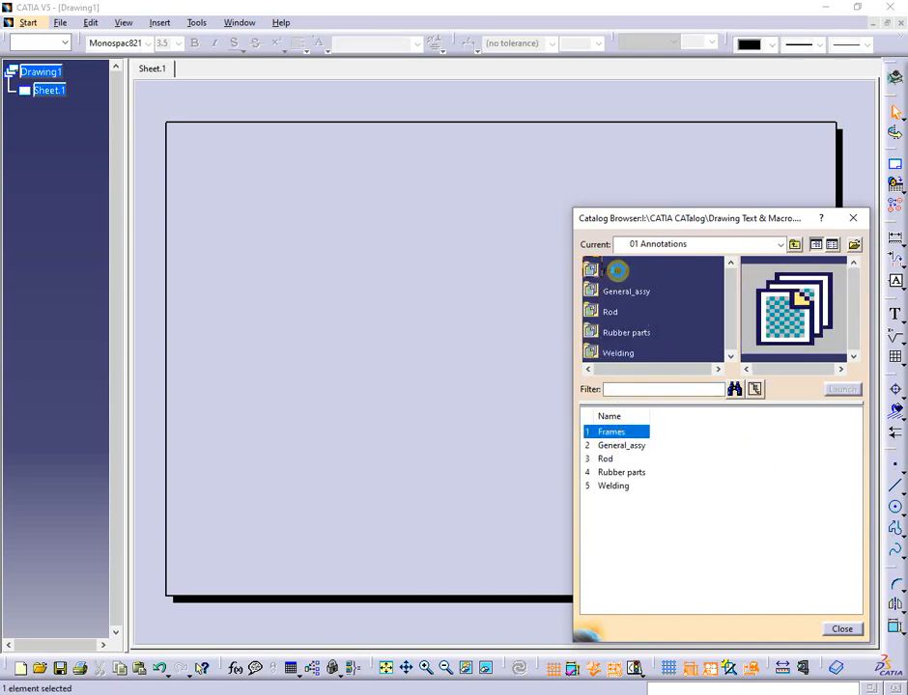
double_click(619, 271)
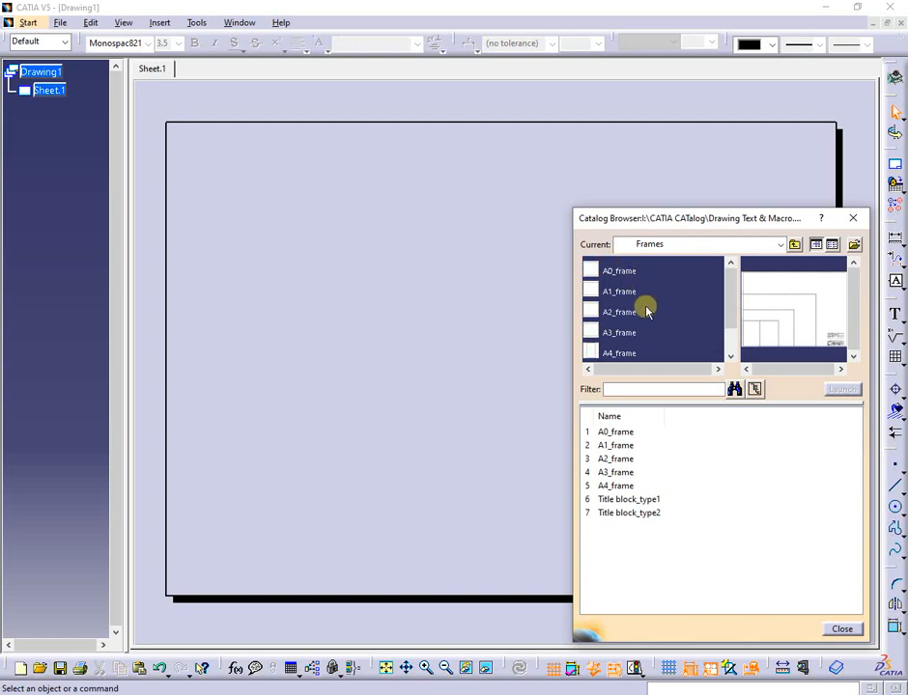
Place the A3_frame at the sheet's lower-left corner as an exploded component and return to the working views
scroll(648, 311, "down", 1)
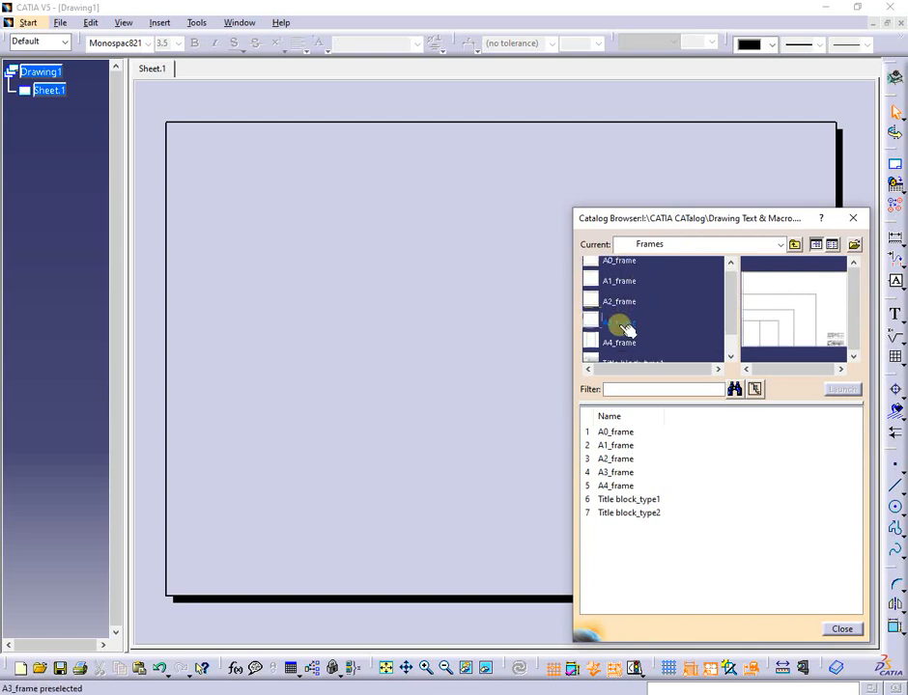
double_click(619, 325)
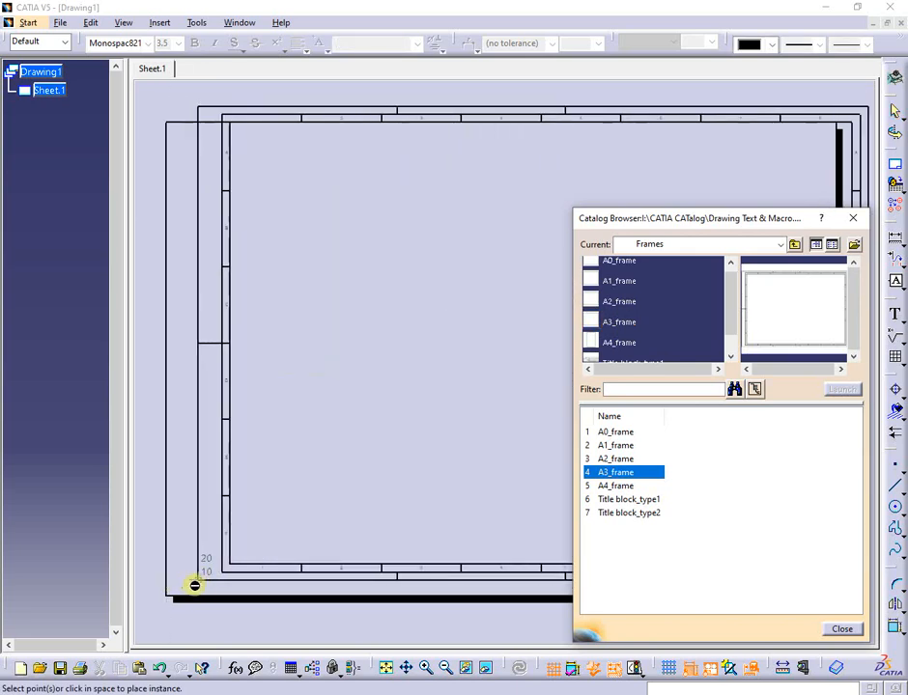
left_click(166, 598)
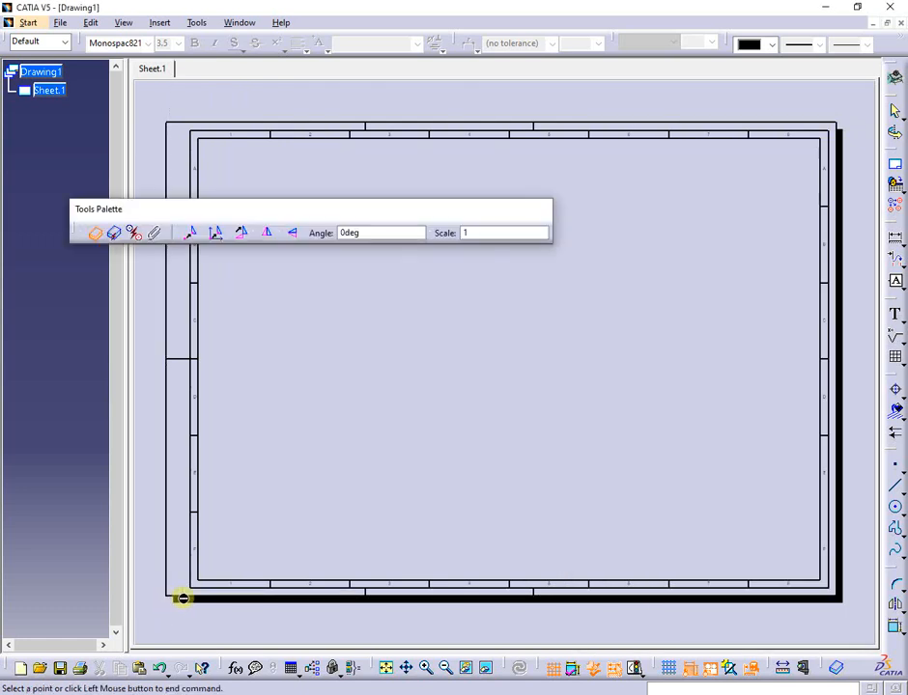
left_click(133, 234)
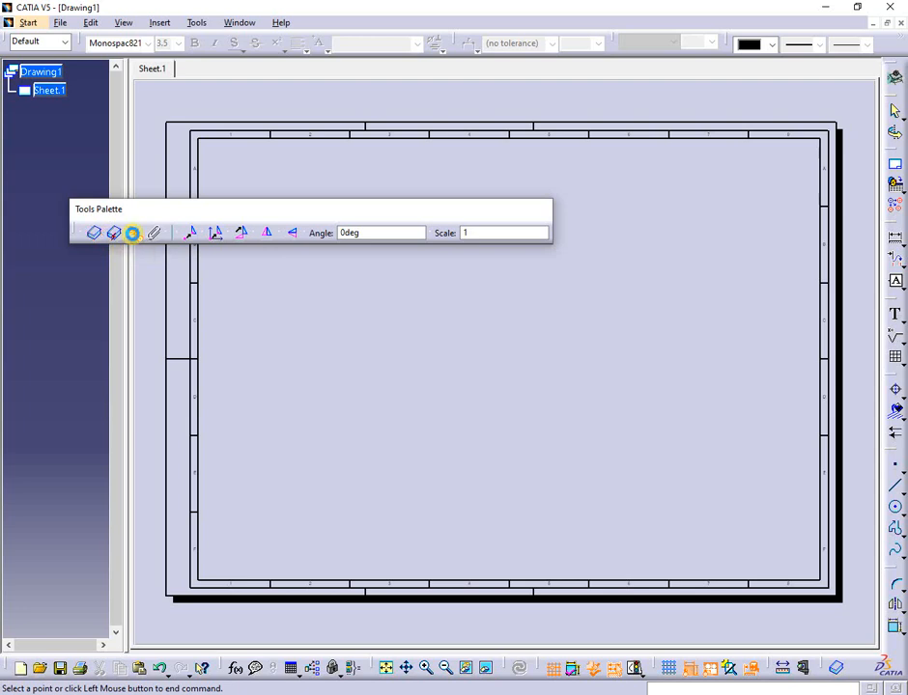
left_click(311, 337)
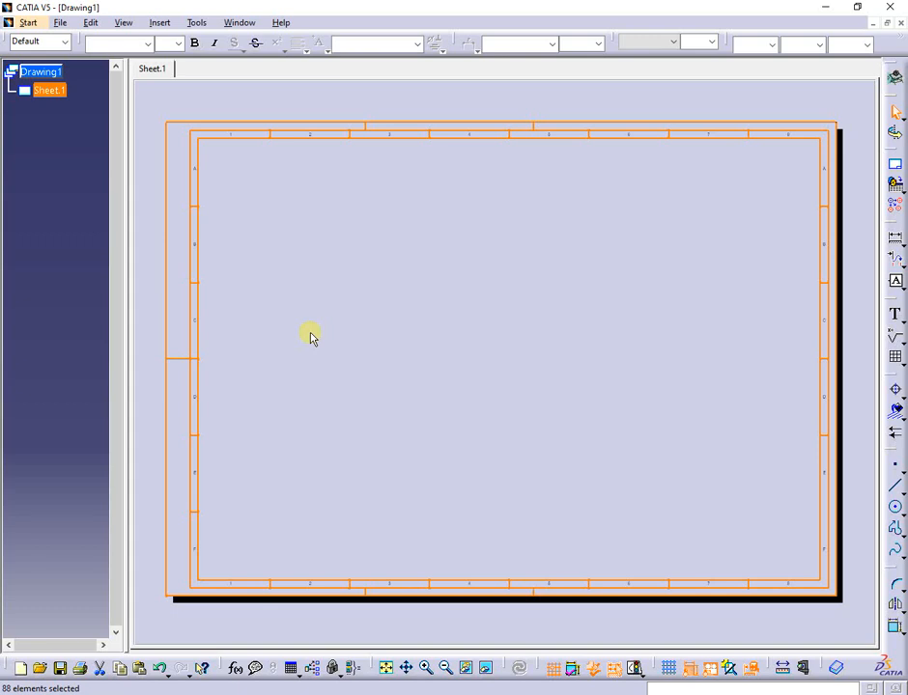
left_click(89, 22)
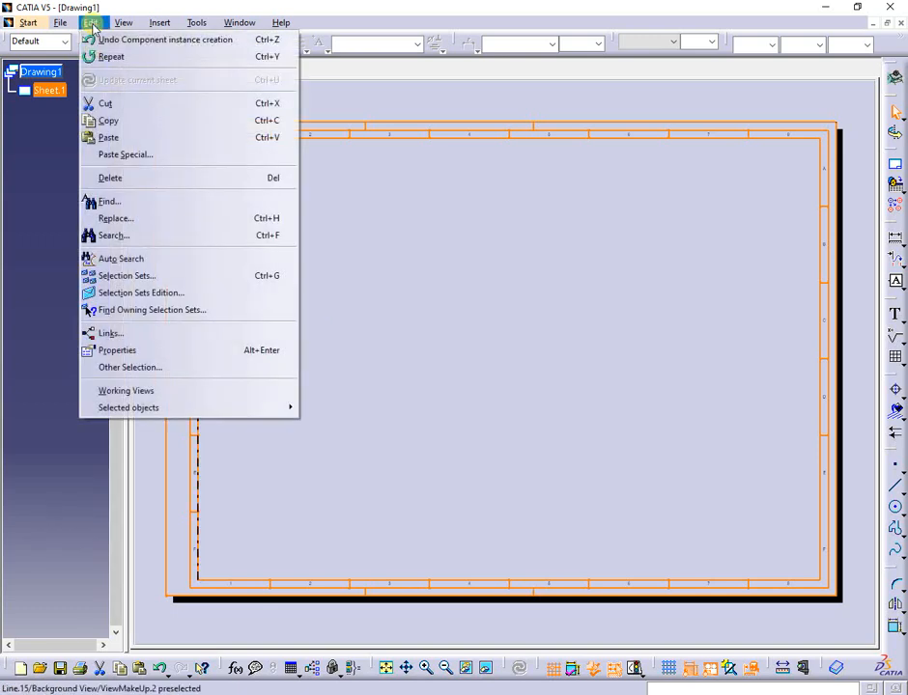
left_click(150, 392)
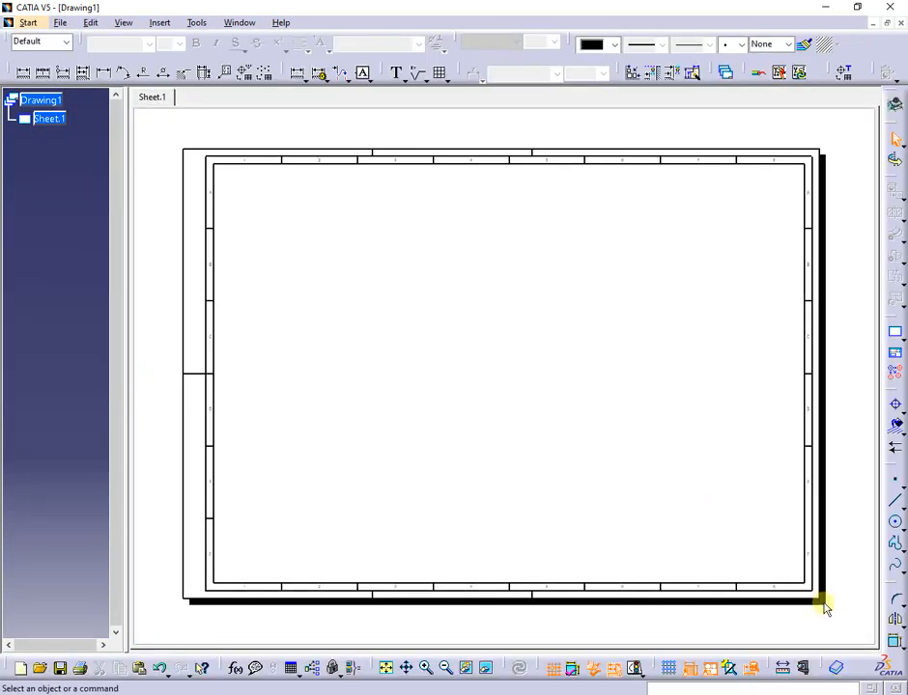
Open the General_assy annotation family in the catalog browser and show its components as large previews
left_click(838, 669)
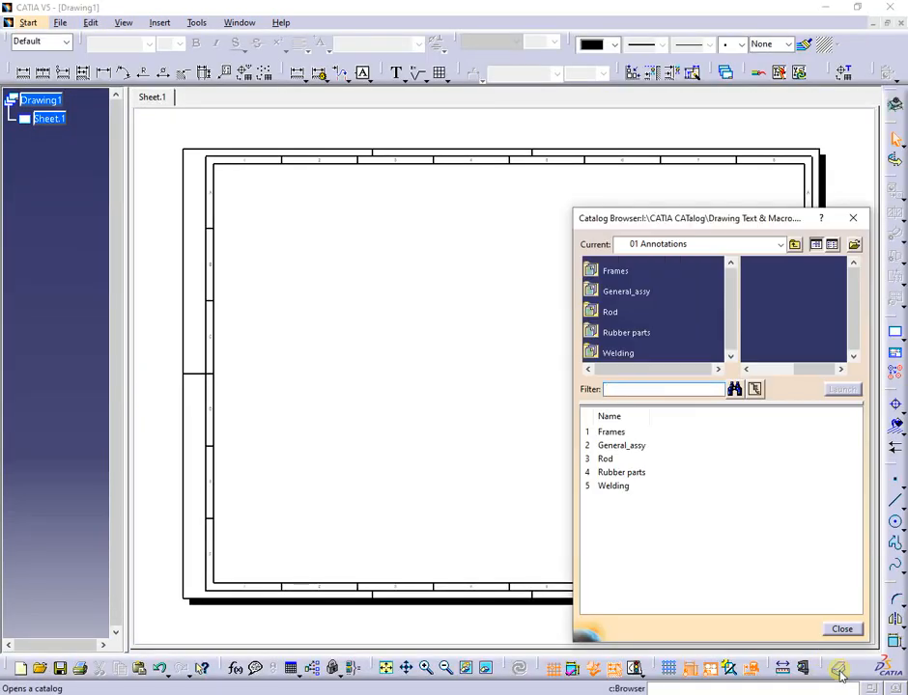
left_click(602, 449)
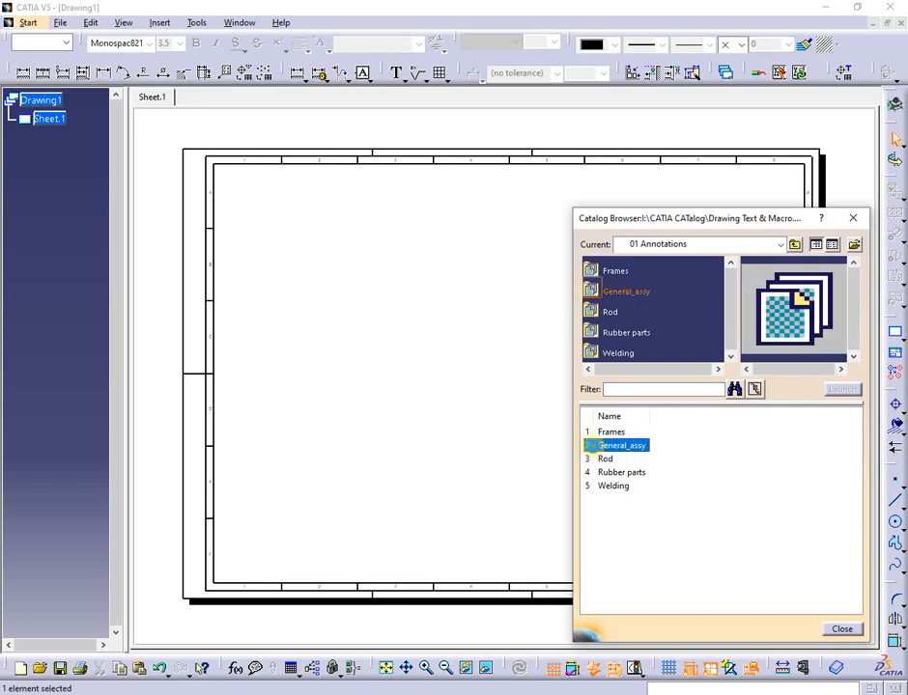
left_click(604, 292)
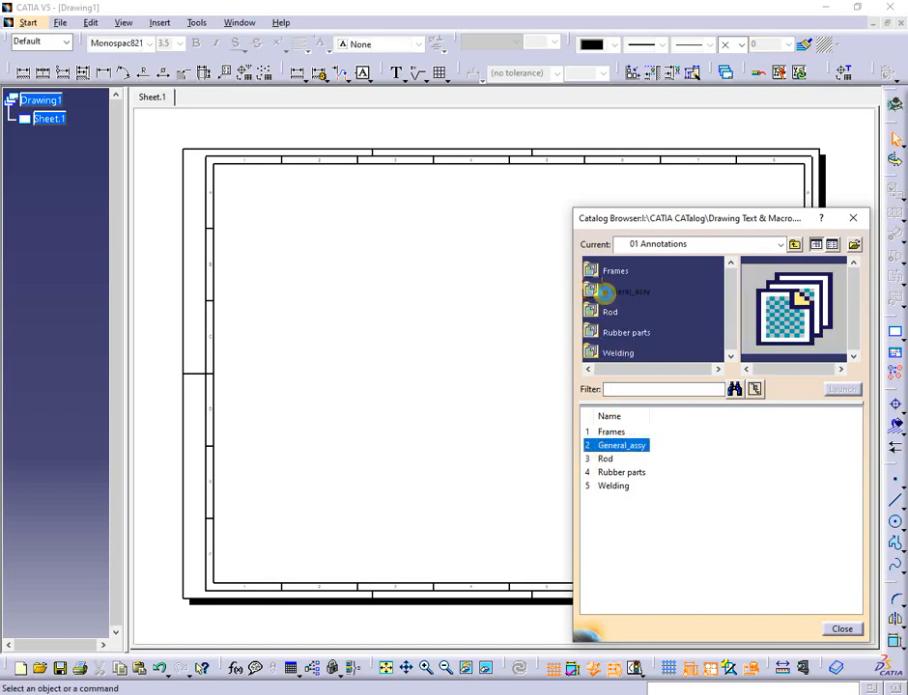
double_click(604, 291)
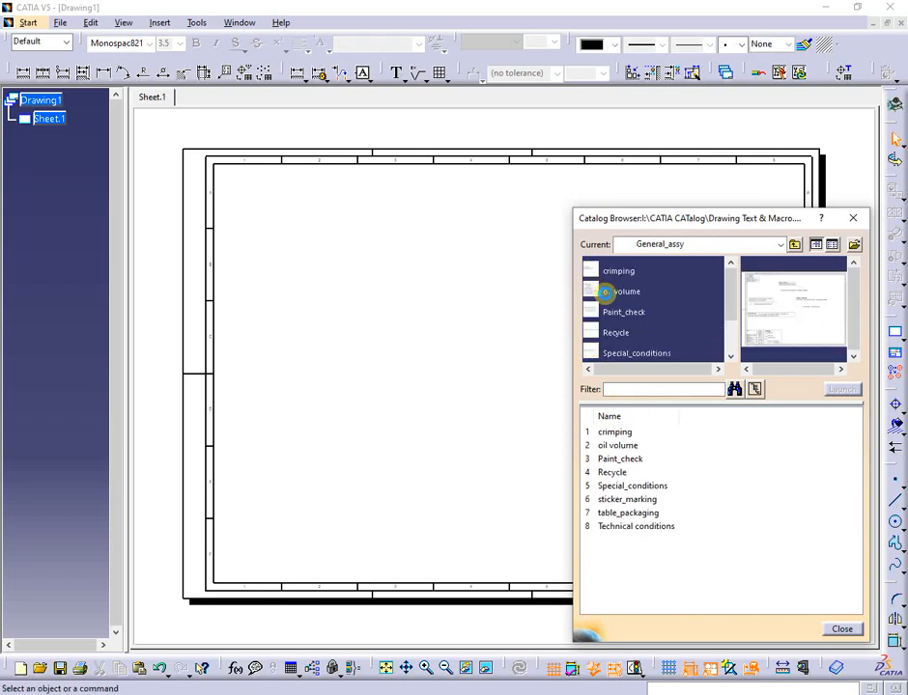
left_click(832, 245)
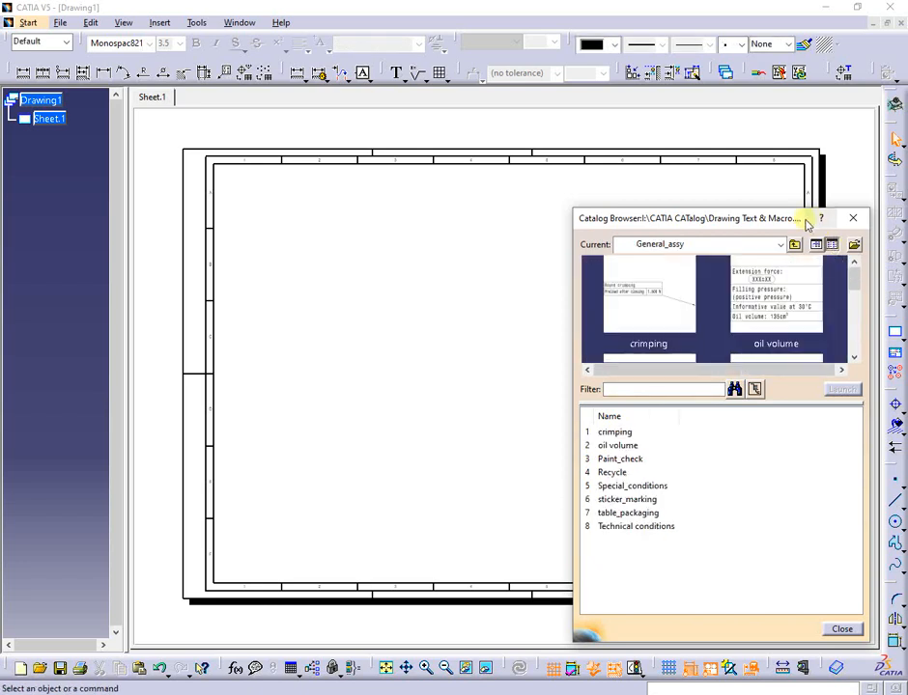
Enlarge the catalog browser and its preview area, insert the table_packaging component into the drawing and close the browser
left_click_drag(572, 397, 304, 404)
left_click_drag(584, 400, 595, 519)
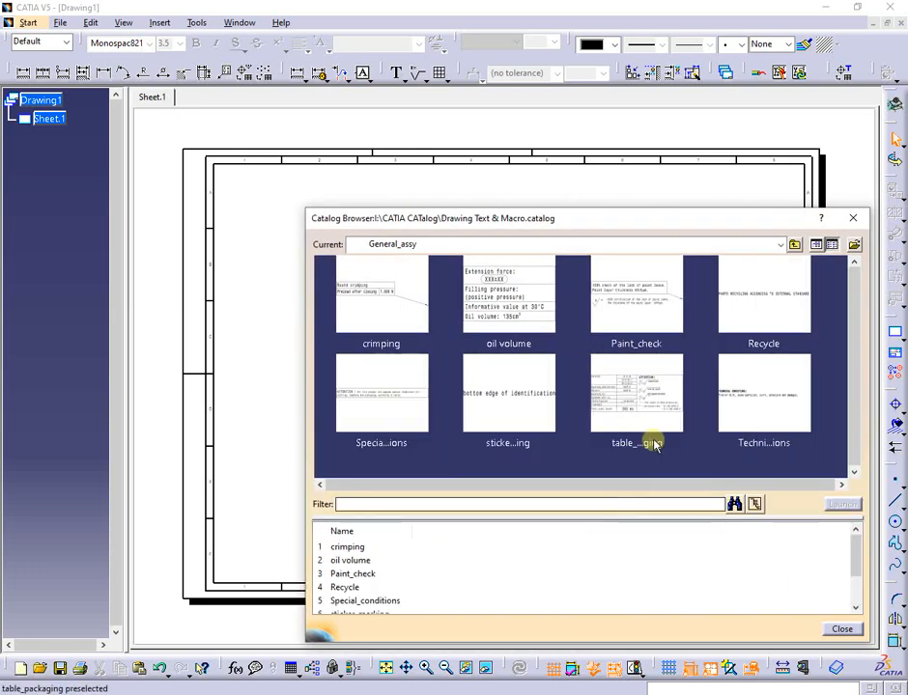
scroll(713, 385, "up", 1)
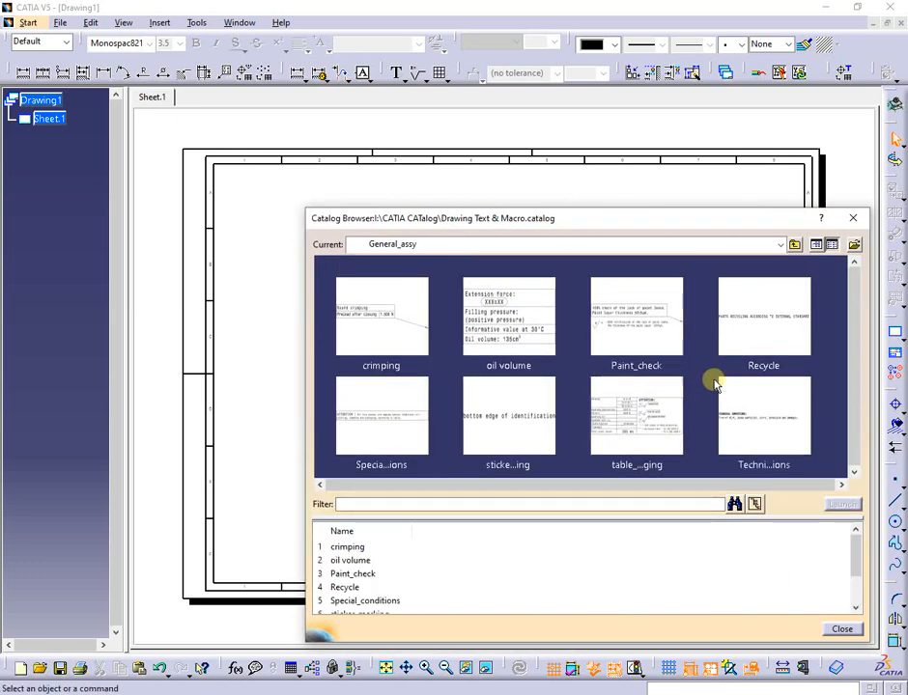
double_click(637, 425)
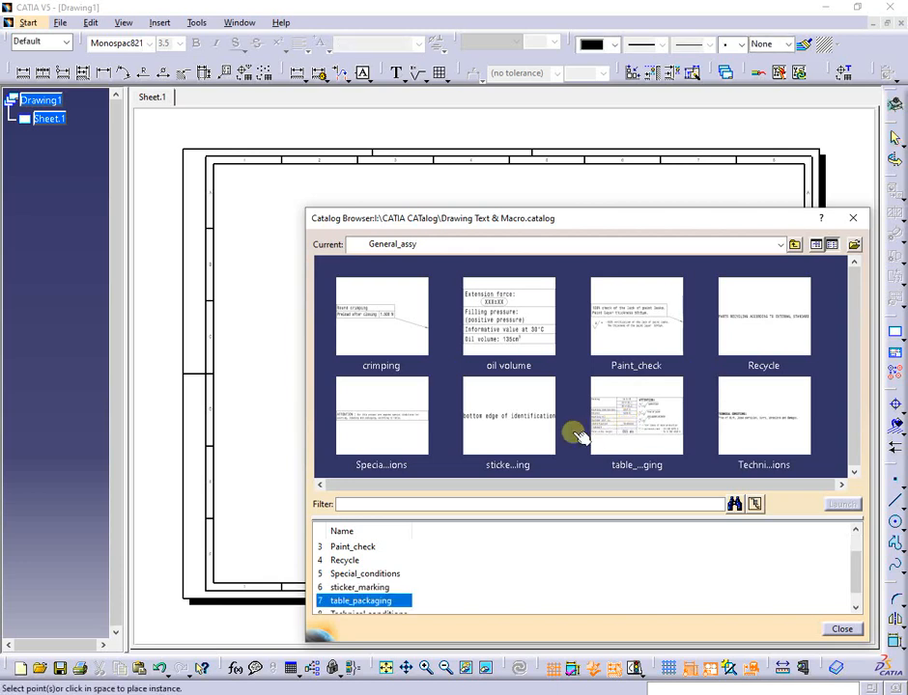
left_click(286, 423)
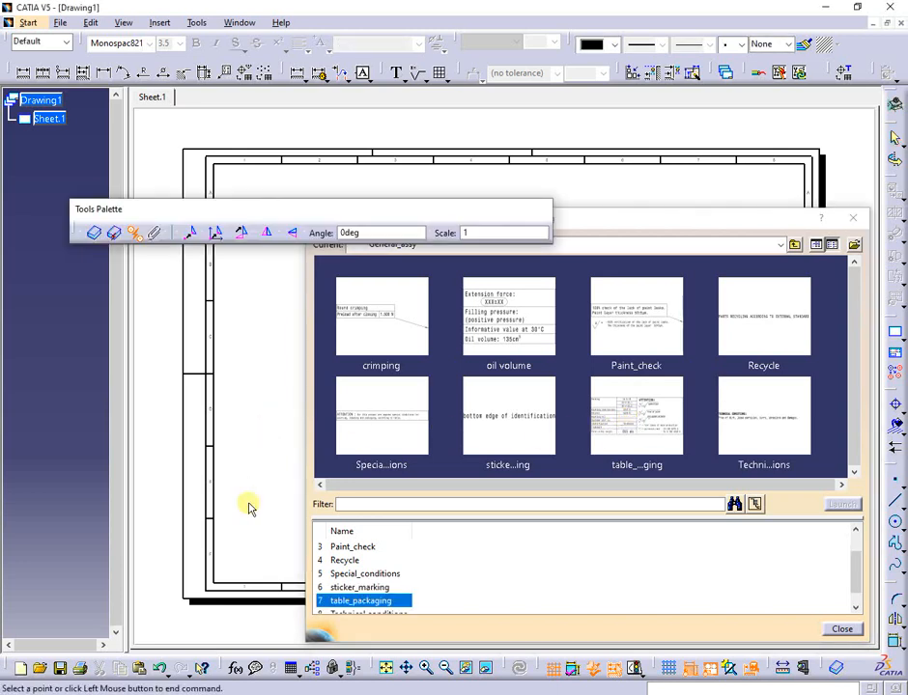
left_click(267, 430)
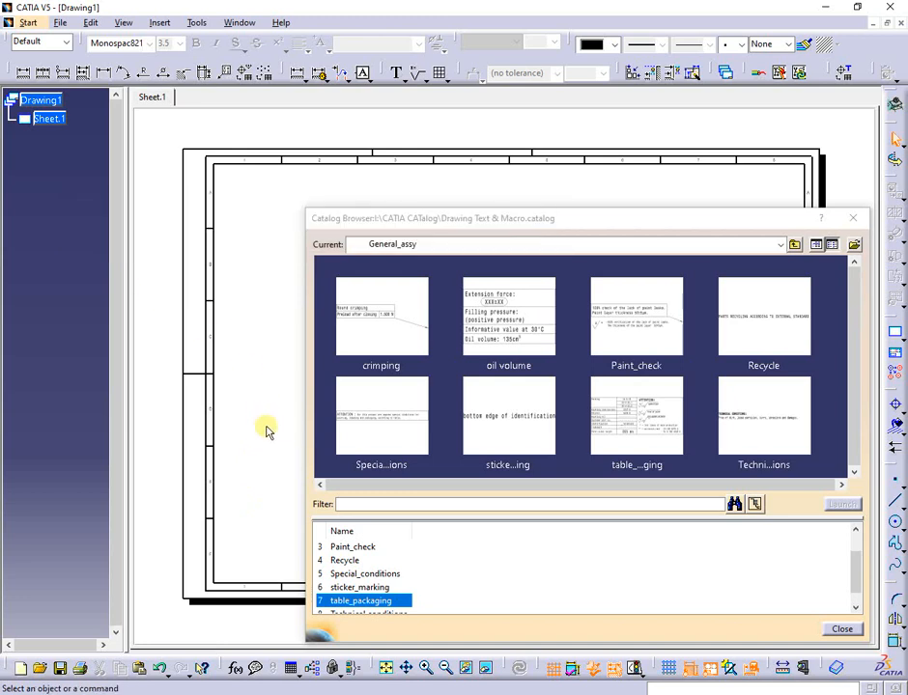
left_click(853, 218)
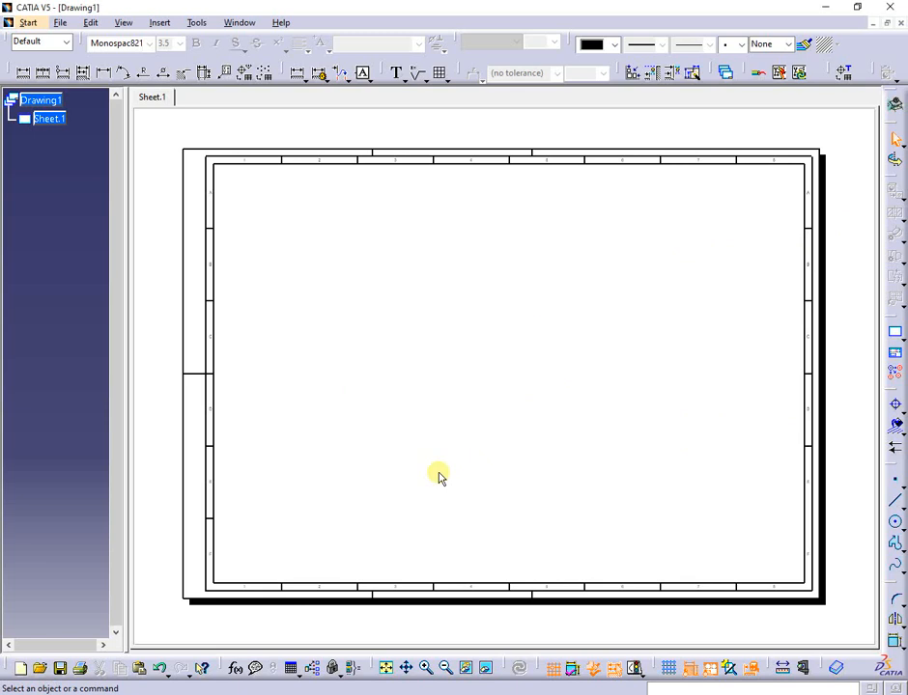
Move the inserted packaging table from outside the sheet into the lower-left inner corner of the A3 frame
left_click(386, 668)
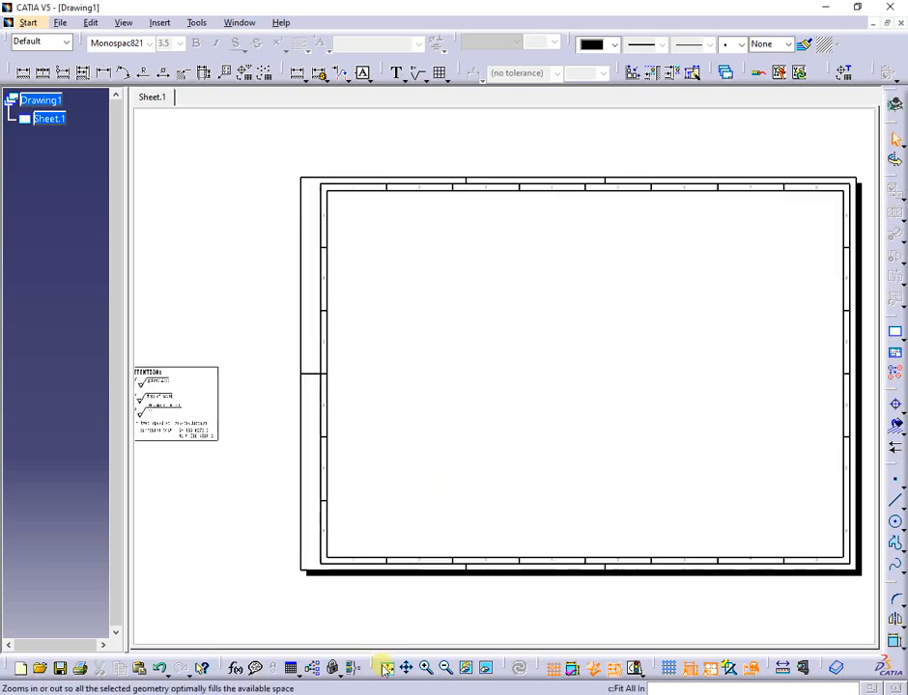
left_click_drag(307, 348, 135, 474)
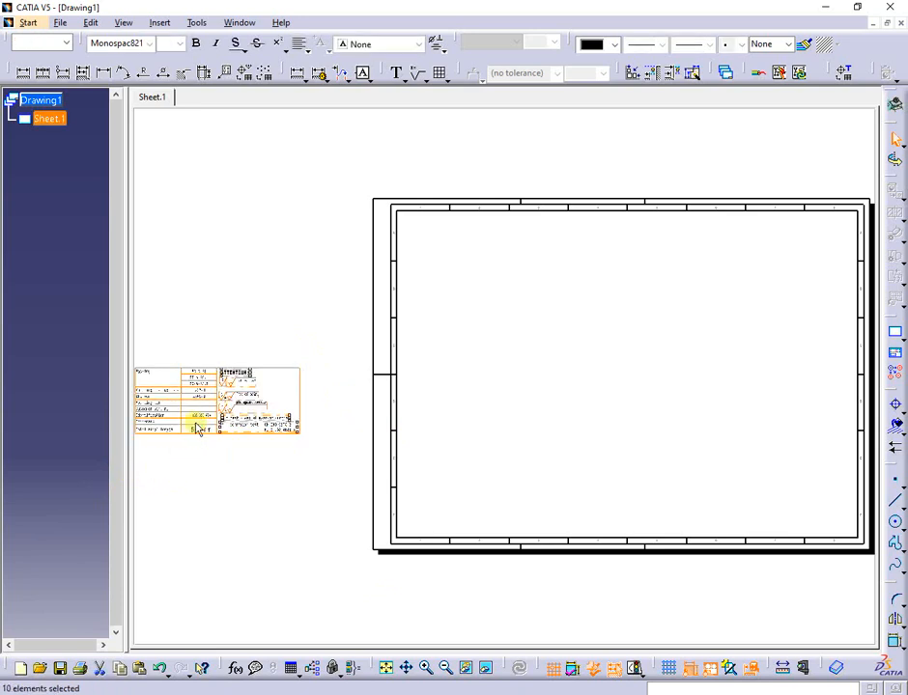
mouse_move(182, 425)
left_mouse_down()
mouse_move(289, 431)
mouse_move(458, 515)
mouse_move(451, 524)
left_mouse_up()
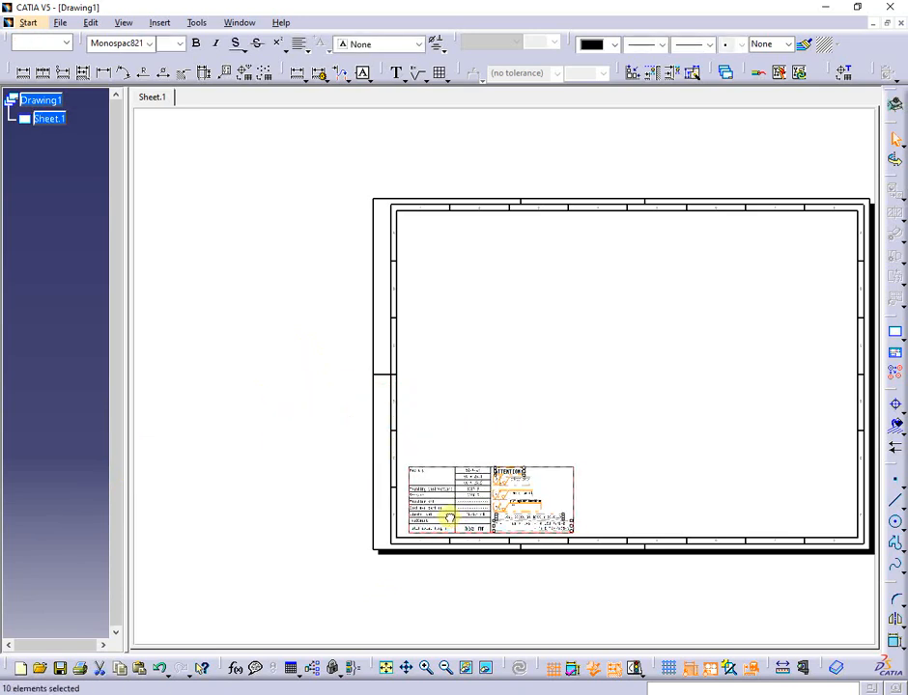
mouse_move(444, 513)
middle_mouse_down("ctrl")
mouse_move(455, 283)
mouse_move(428, 320)
middle_mouse_up("ctrl")
mouse_move(318, 405)
middle_mouse_down()
mouse_move(357, 375)
mouse_move(413, 350)
mouse_move(413, 383)
middle_mouse_up()
left_click(447, 337)
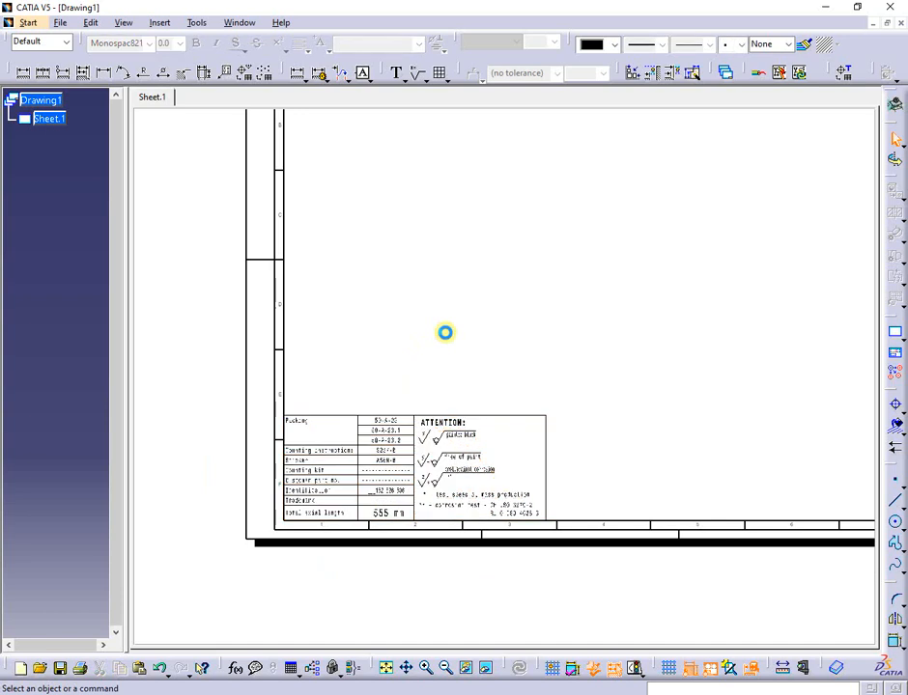
middle_click_drag(444, 333, 406, 474)
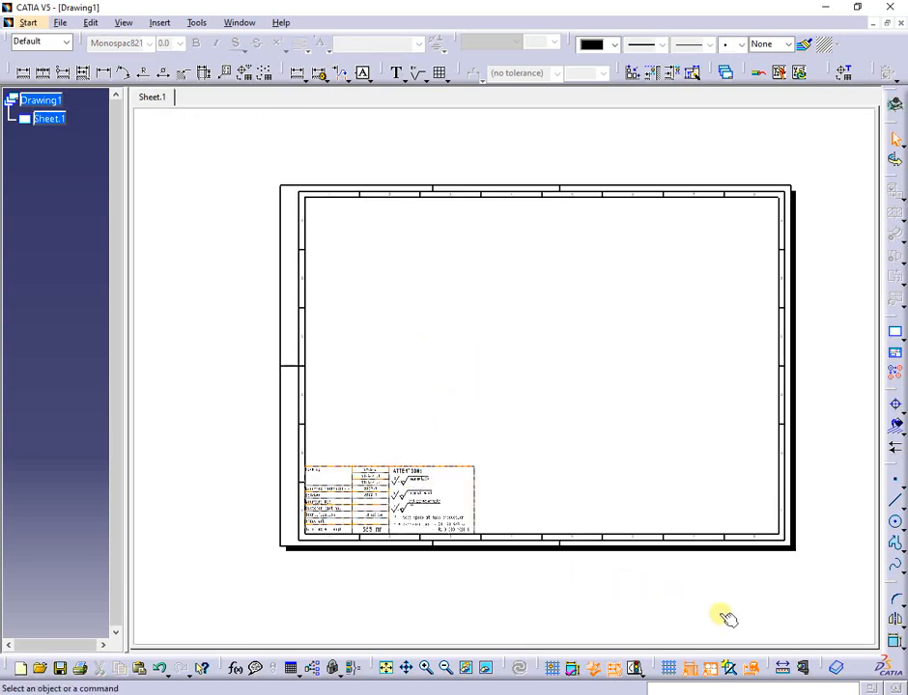
Reopen the catalog browser and open the 00 General chapter within 02 Macros
left_click(837, 671)
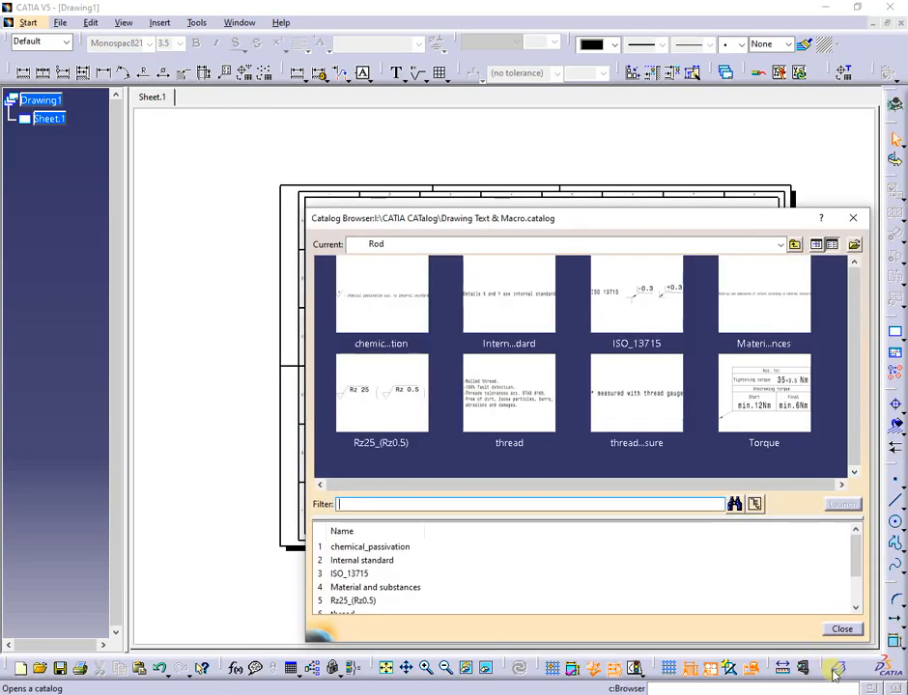
left_click(793, 246)
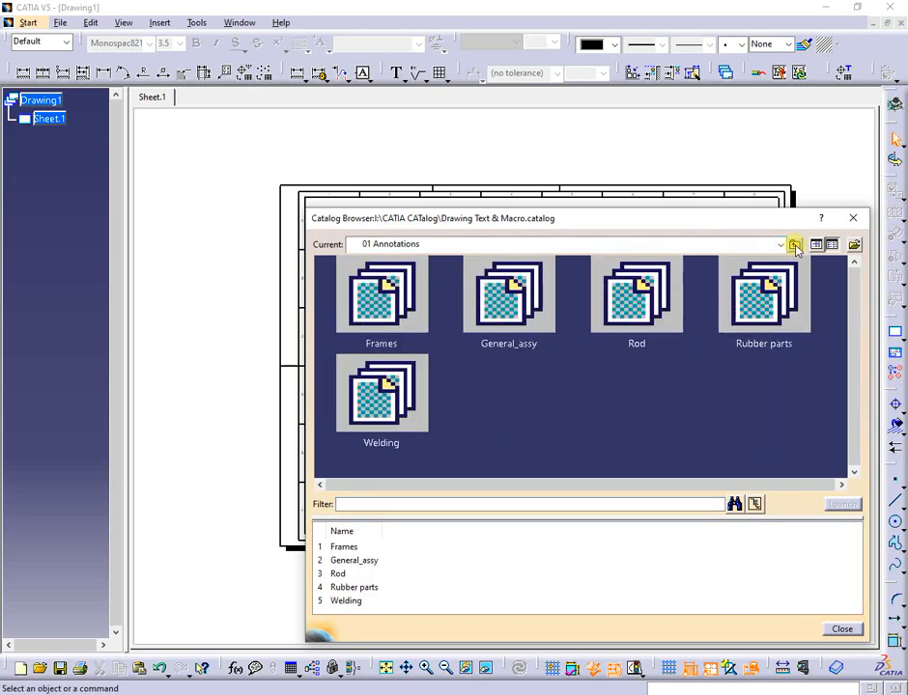
left_click(794, 246)
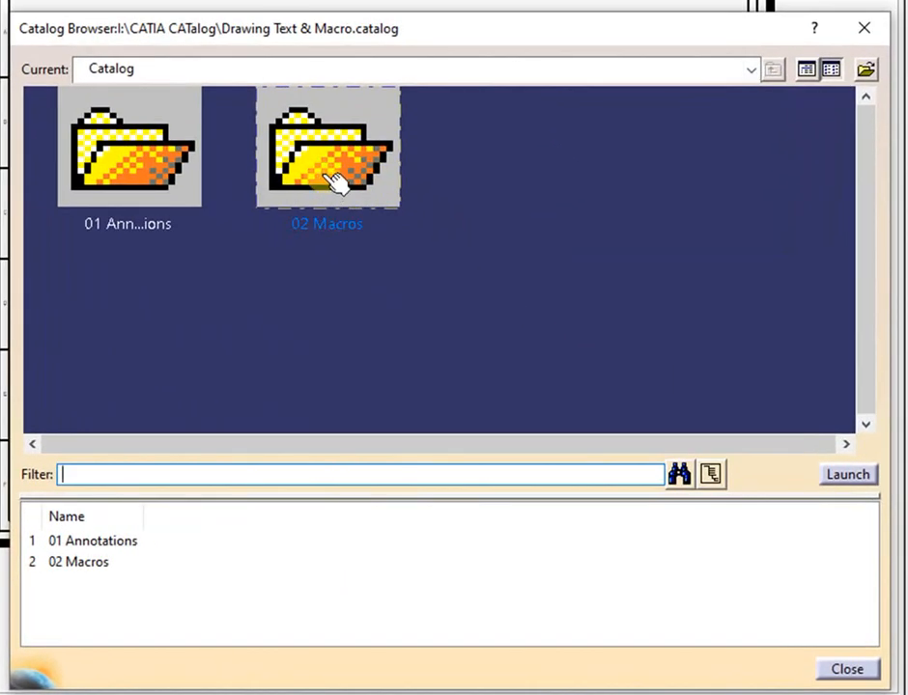
double_click(337, 182)
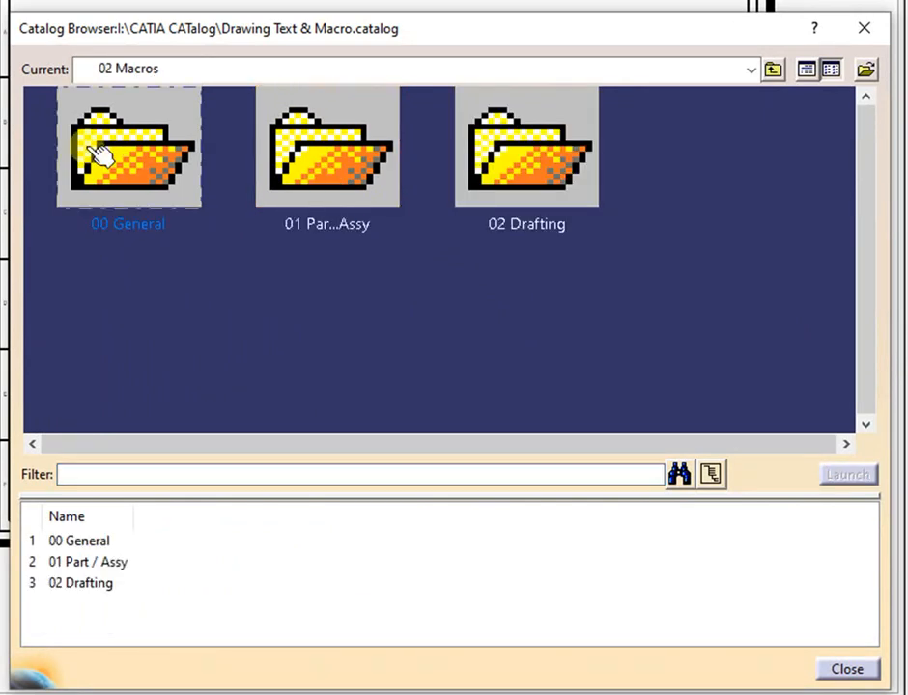
double_click(120, 143)
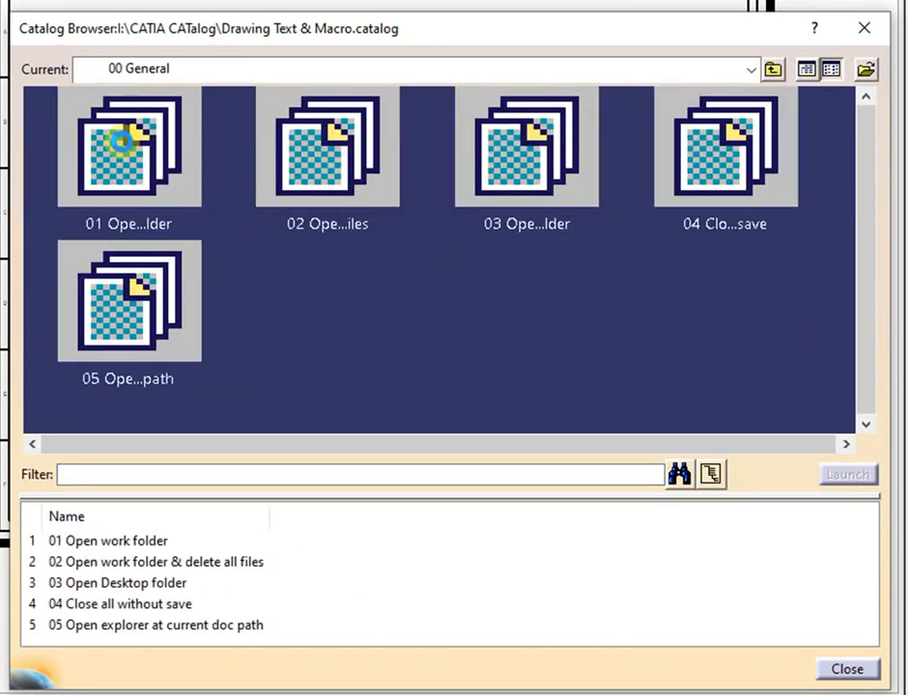
Launch the macro 05 Open explorer at current doc path and close the Explorer window it opens
left_click(91, 330)
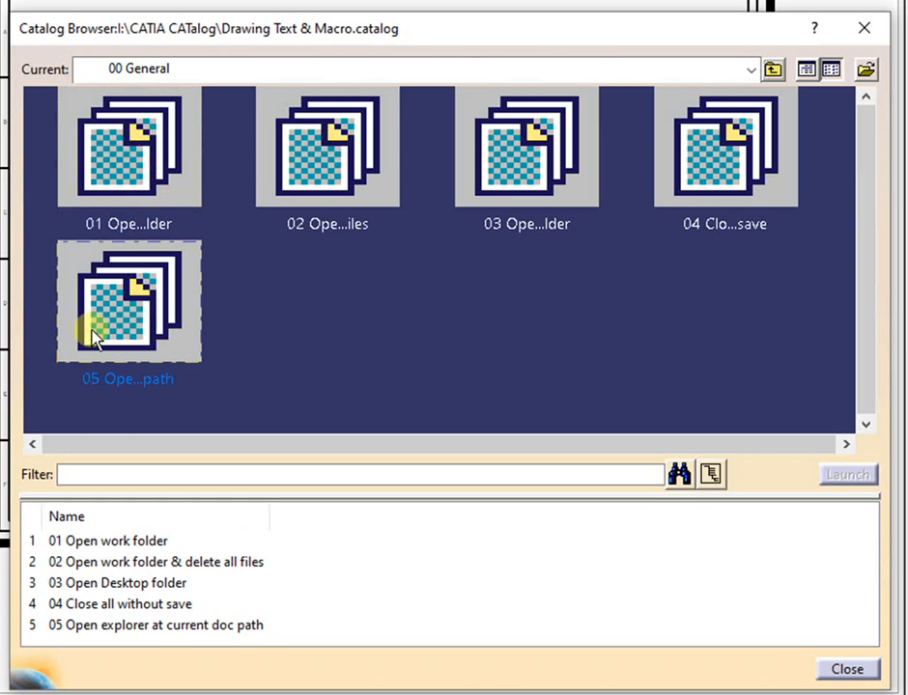
double_click(142, 303)
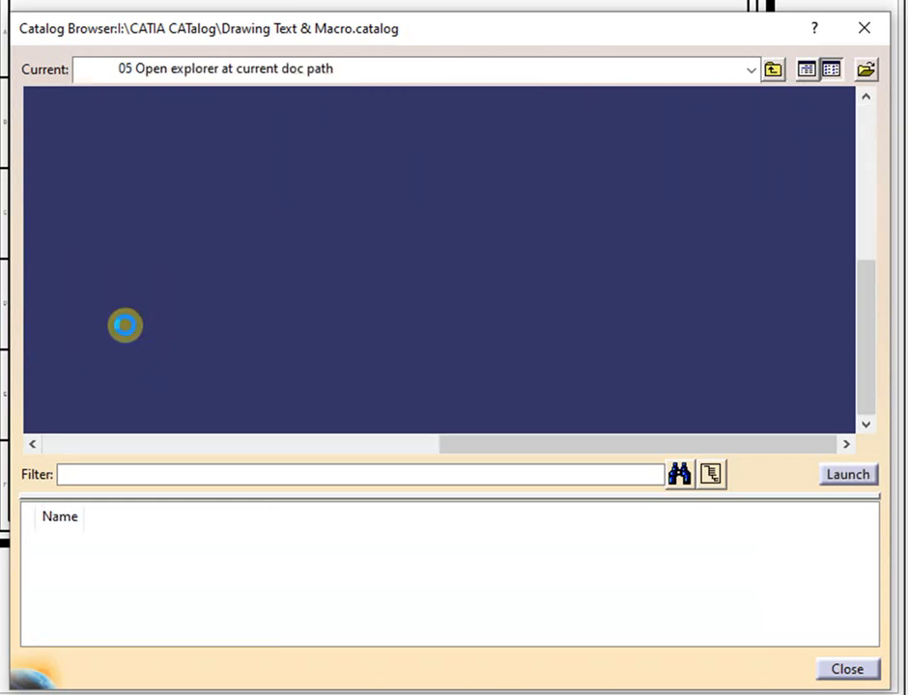
left_click(849, 476)
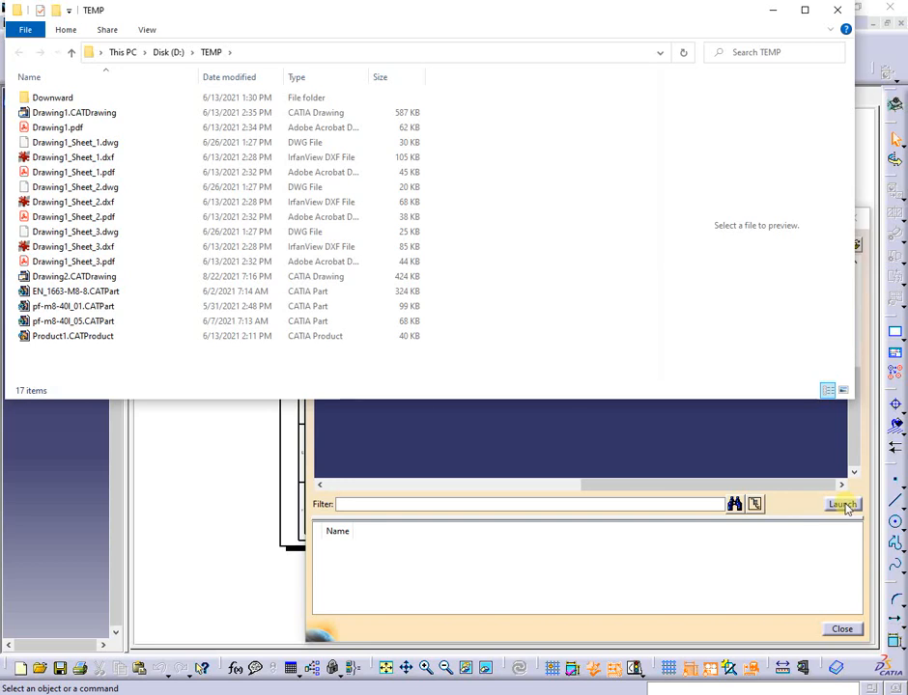
left_click(837, 10)
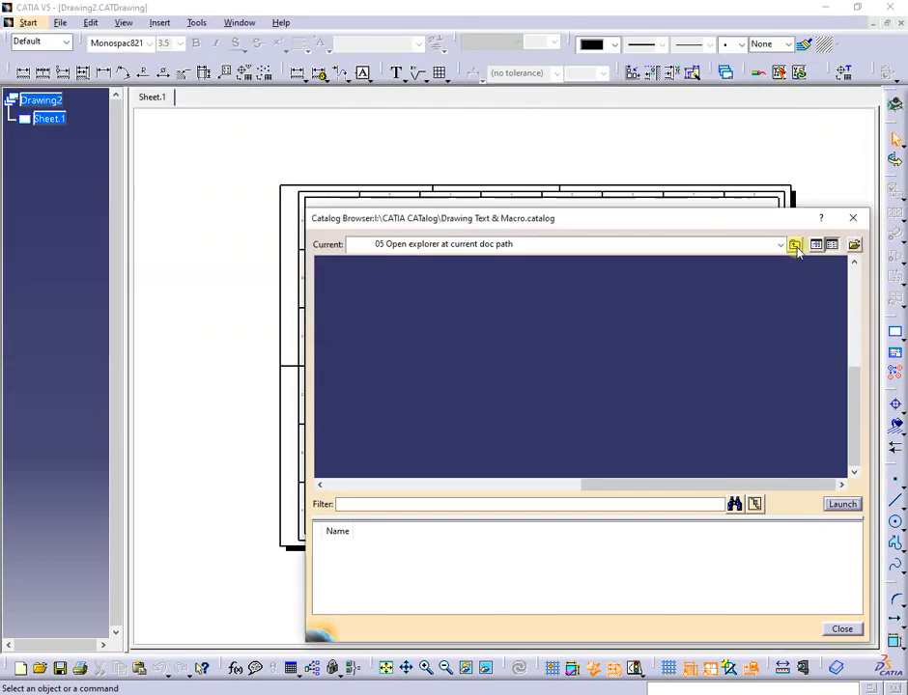
Open the 02 Drafting macro chapter and launch the 02 Fit sheet macro on the drawing
left_click(794, 244)
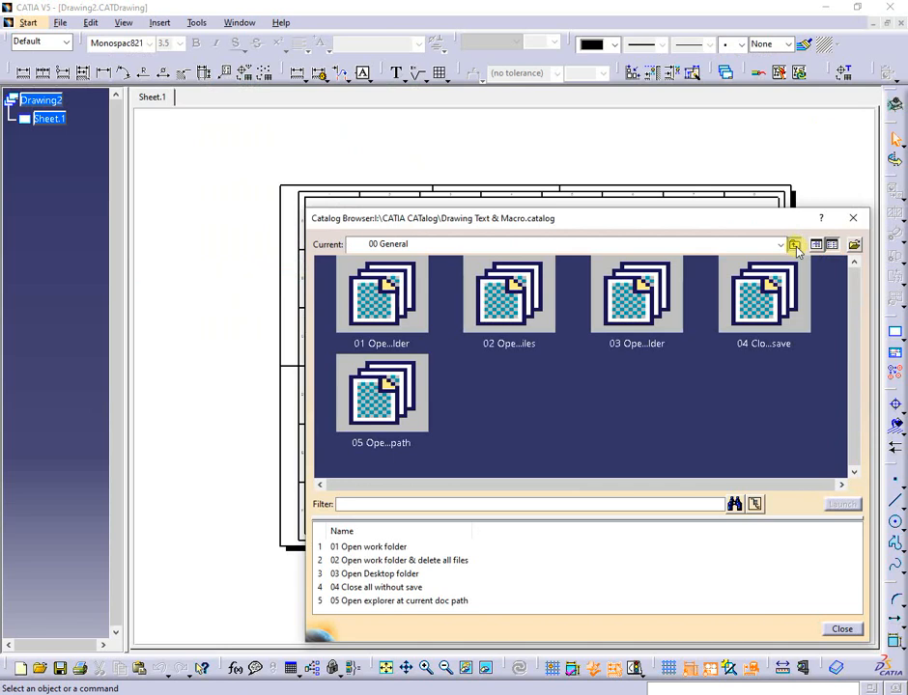
left_click(794, 246)
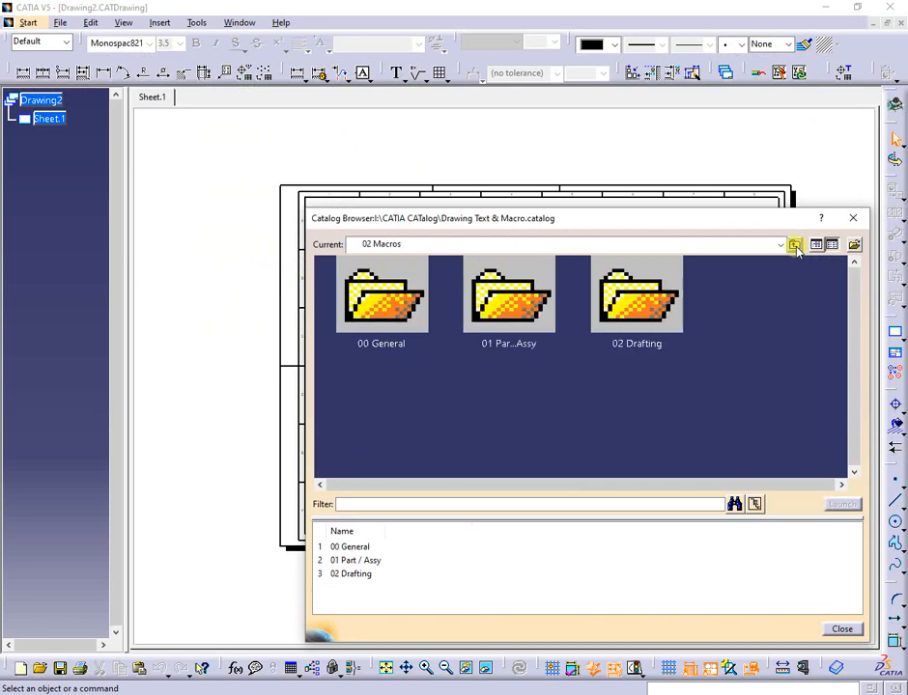
double_click(661, 317)
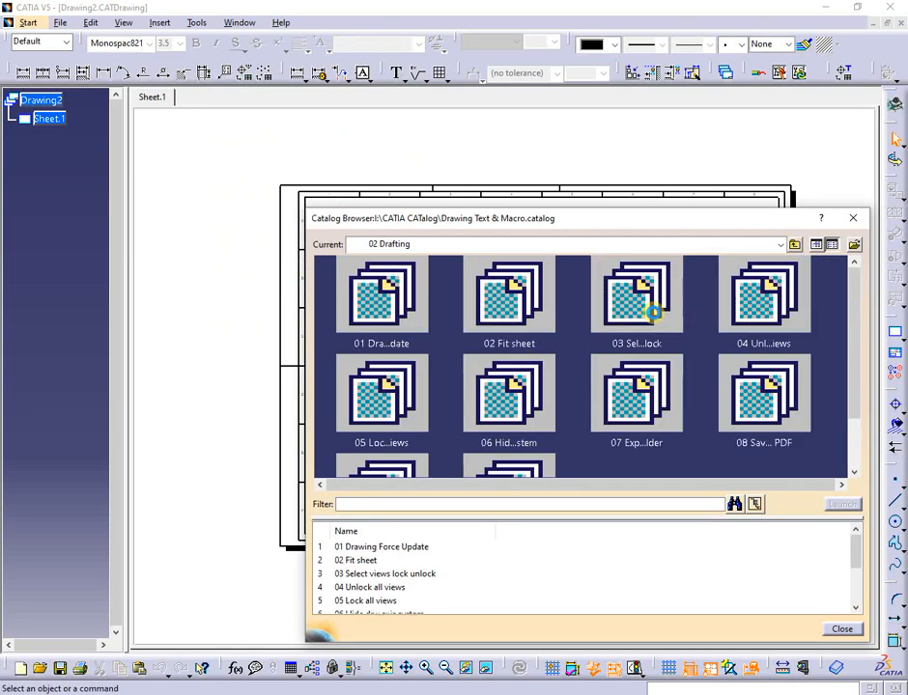
double_click(519, 311)
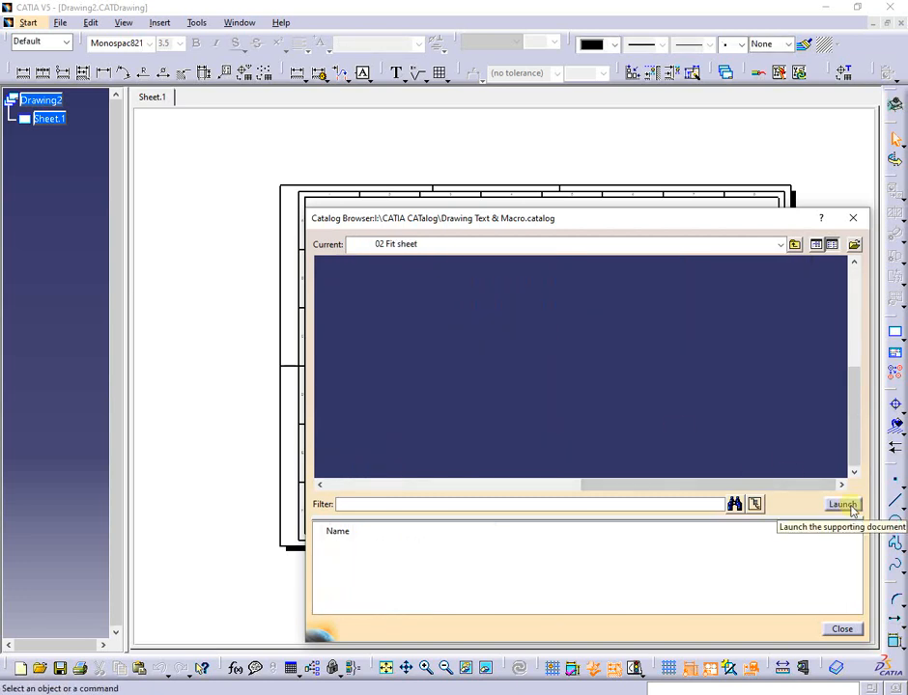
left_click(852, 508)
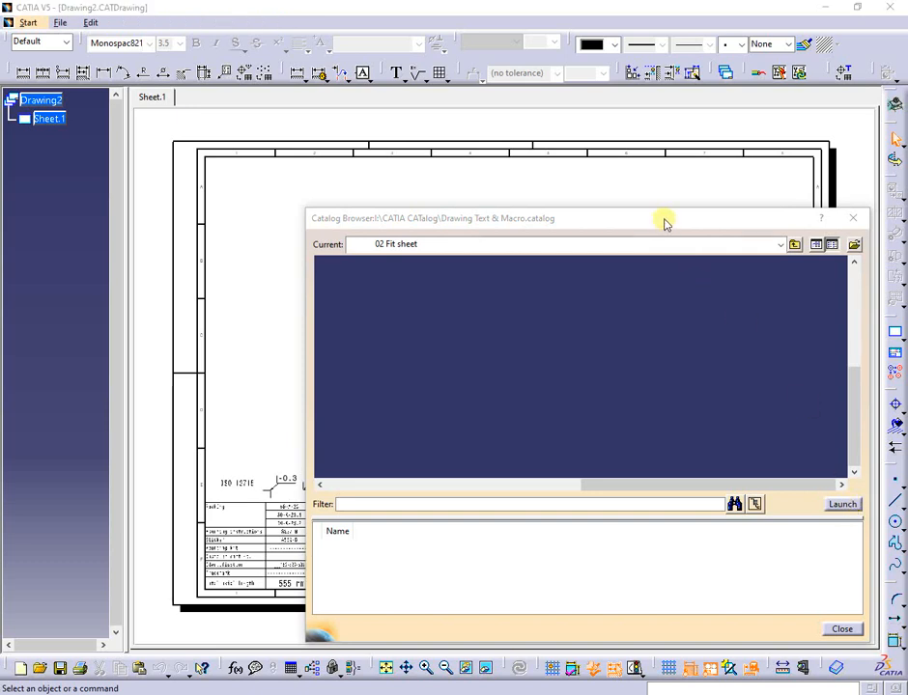
Open the 01 Part / Assy macro chapter, list its families as small icons and preview the Hide macro family
left_click_drag(662, 222, 619, 203)
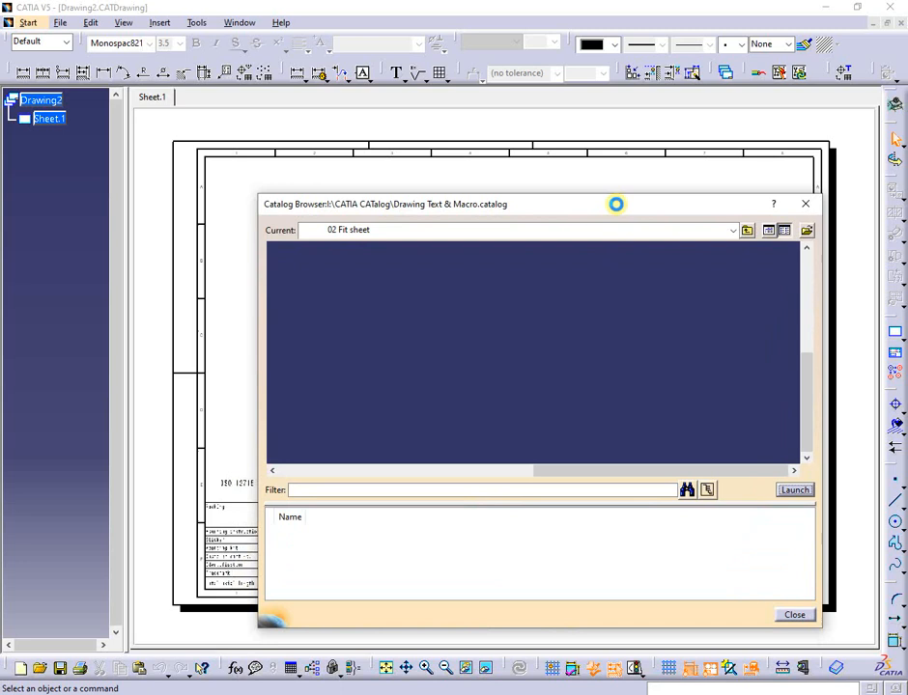
left_click(746, 233)
left_click(747, 231)
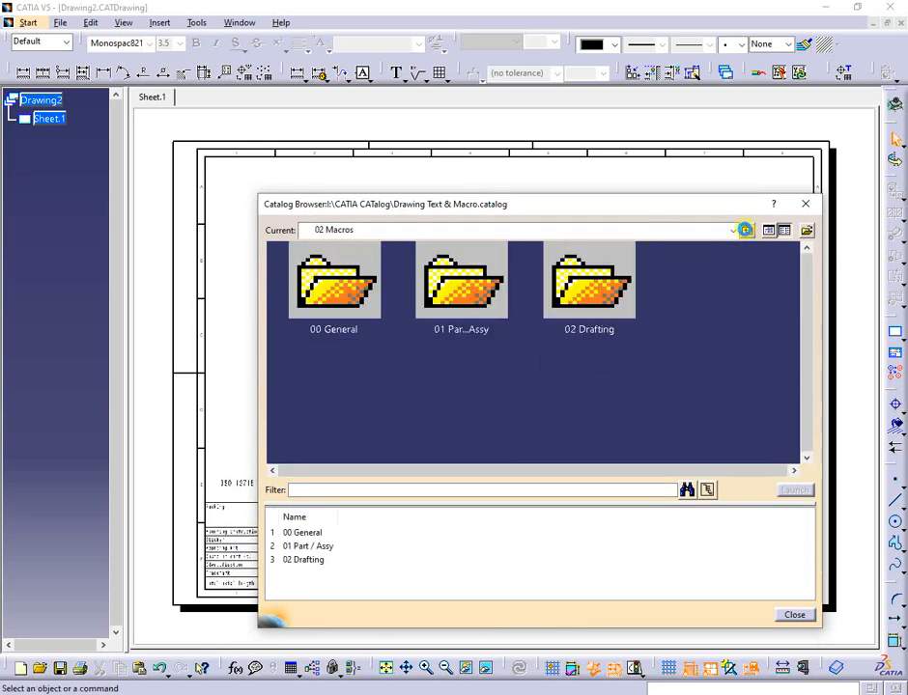
left_click(451, 289)
double_click(451, 289)
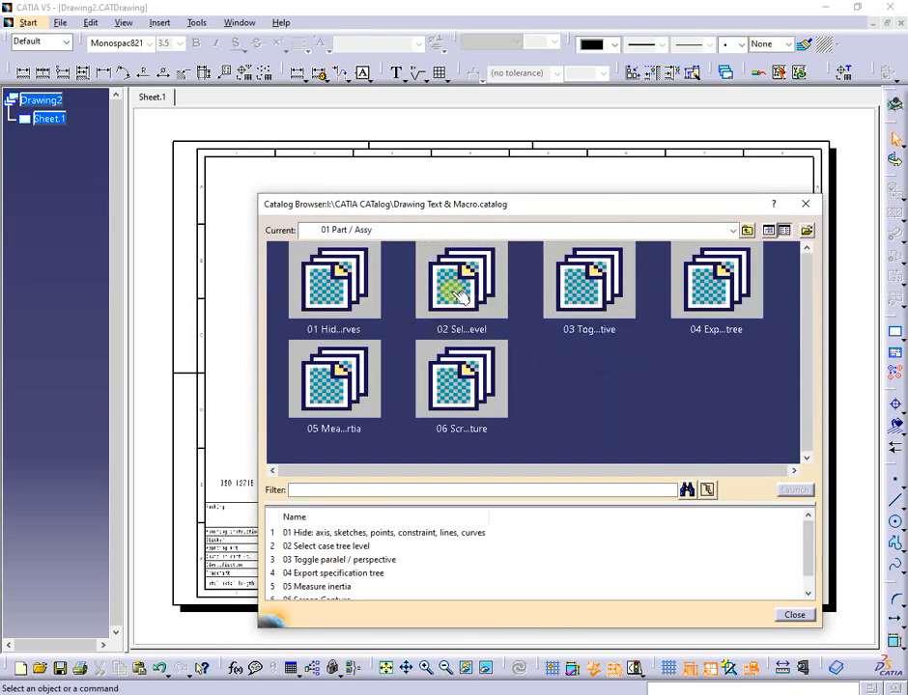
left_click(769, 231)
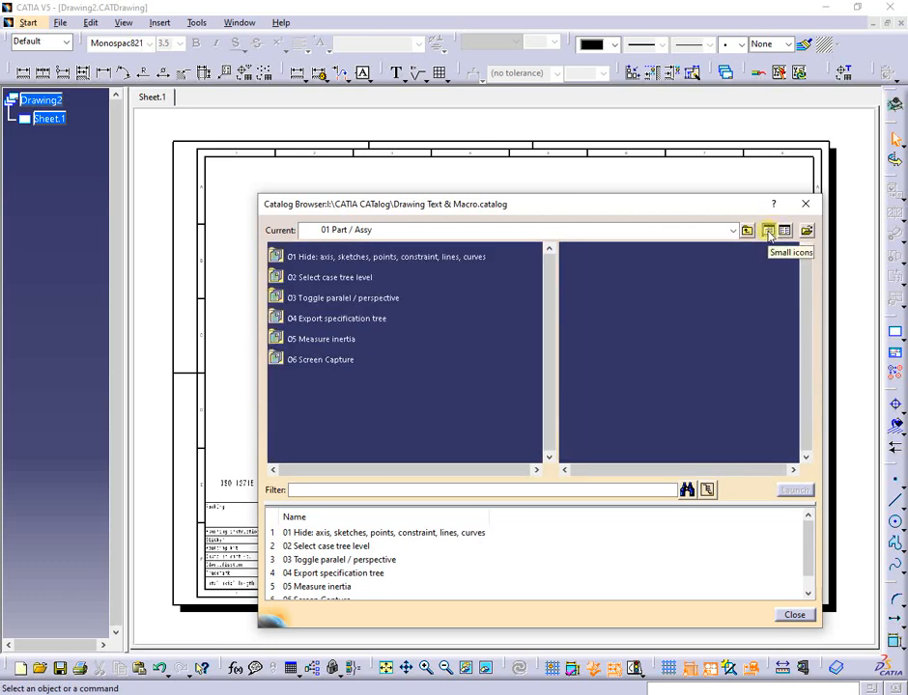
left_click(401, 258)
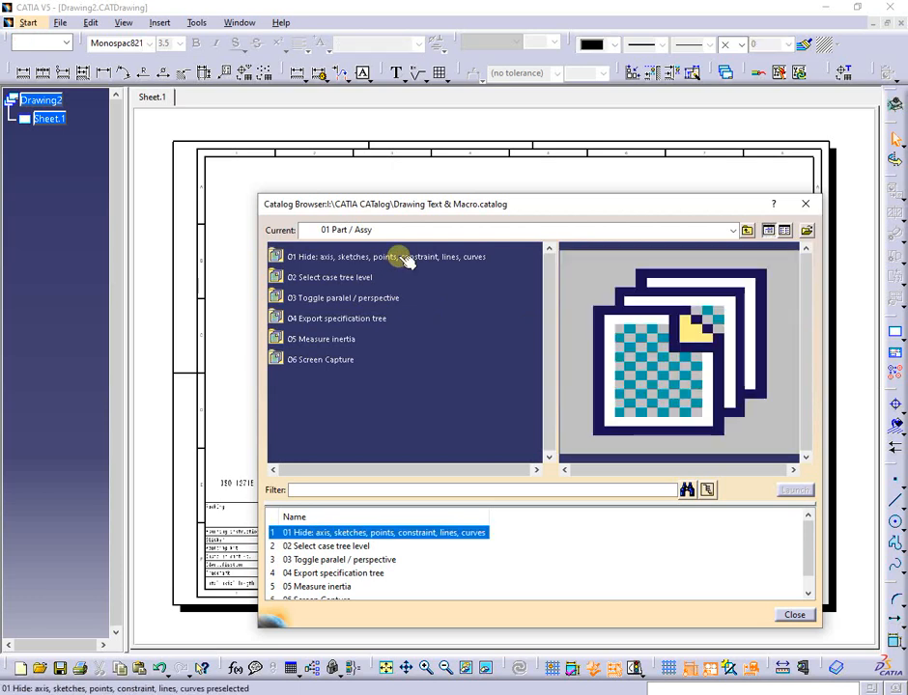
Examine the preview images of 01 Open work folder and 02 Open work folder & delete all files in the 00 General macro chapter
left_click(747, 230)
double_click(317, 256)
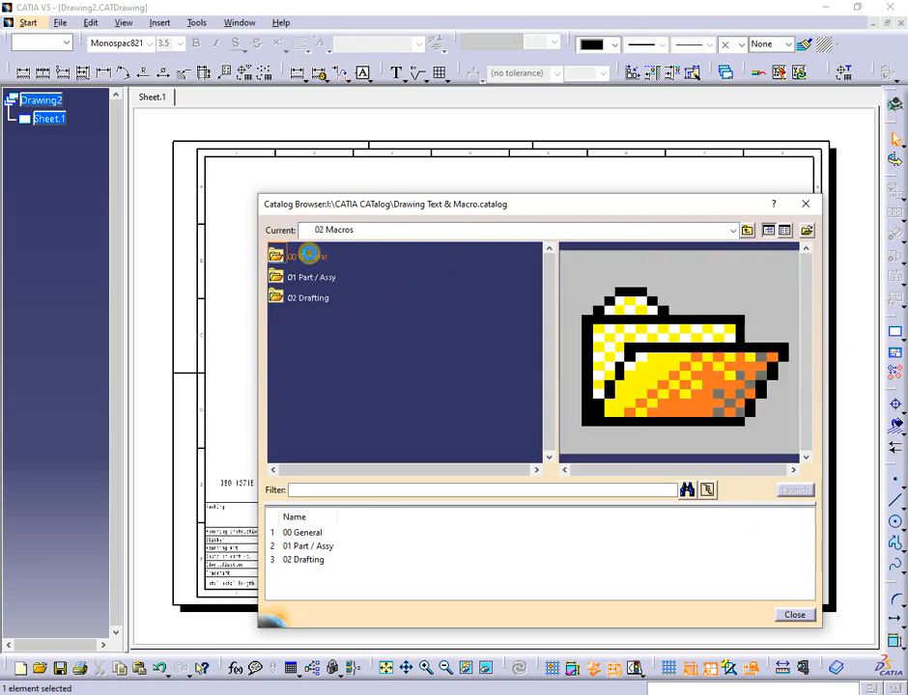
left_click(325, 256)
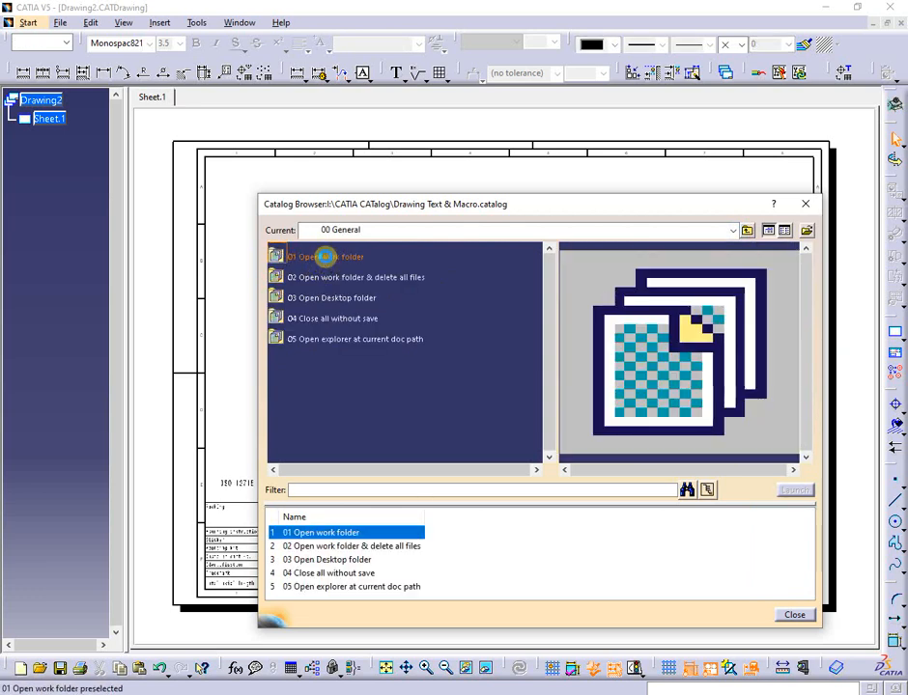
left_click(325, 256)
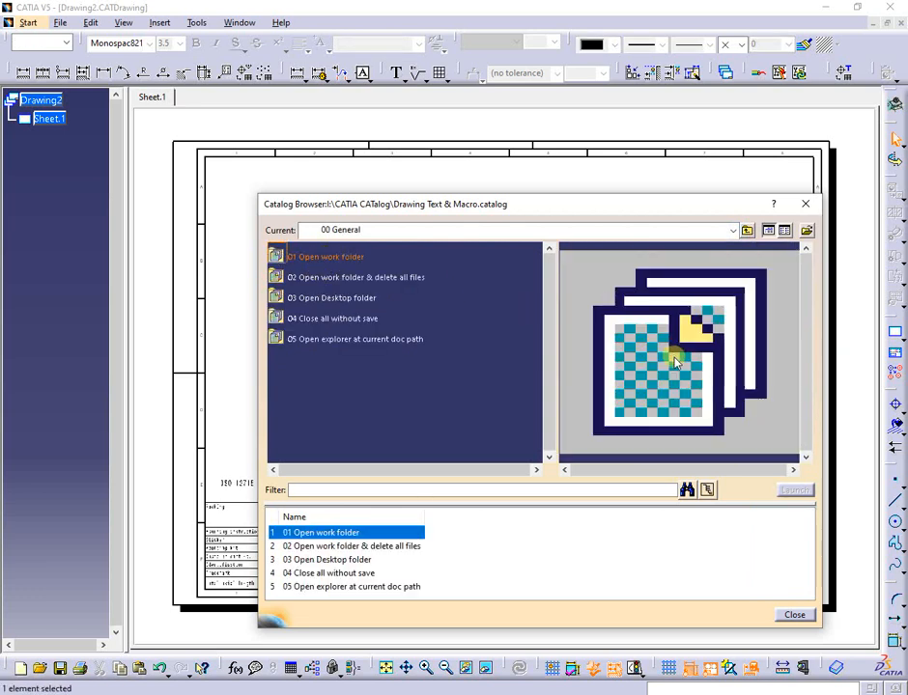
double_click(338, 276)
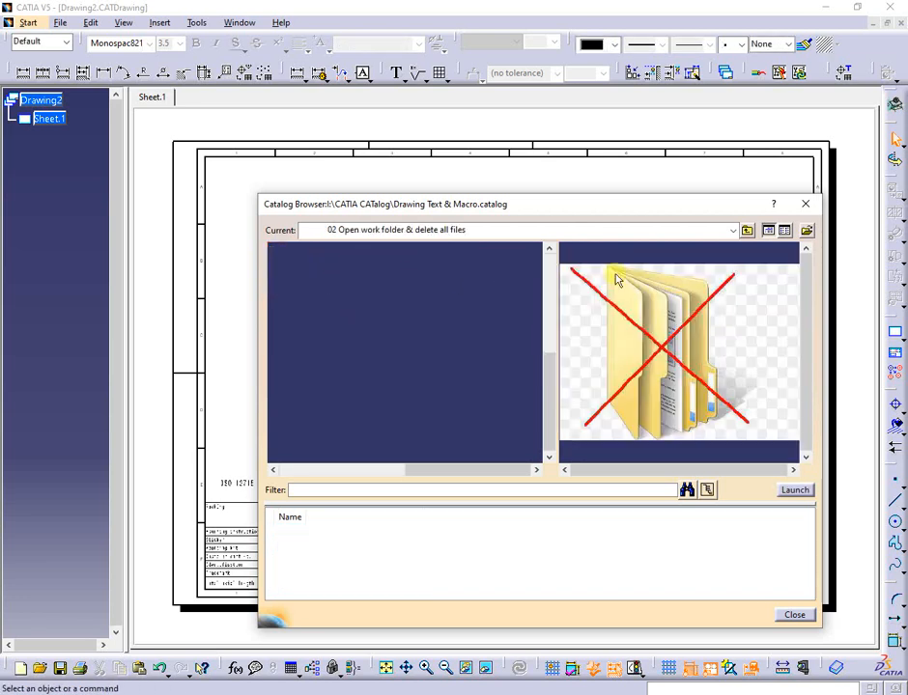
left_click(747, 230)
double_click(328, 256)
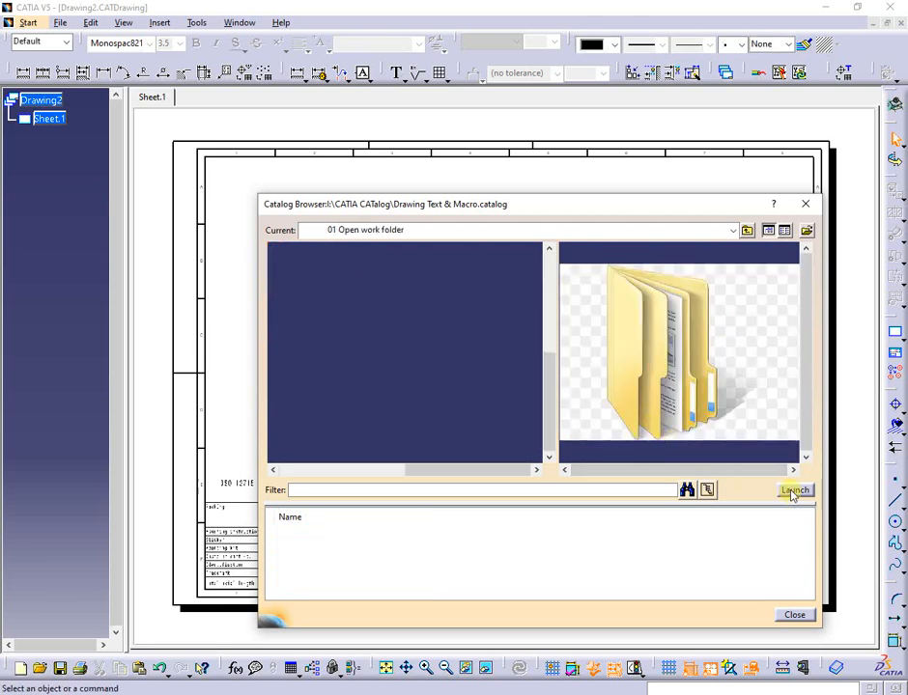
left_click(746, 232)
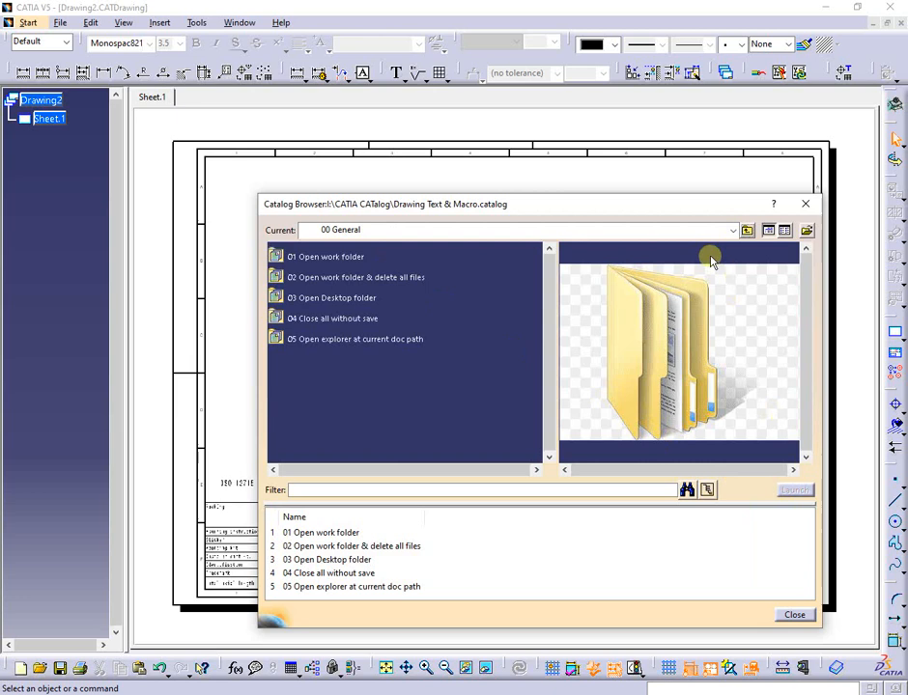
double_click(343, 277)
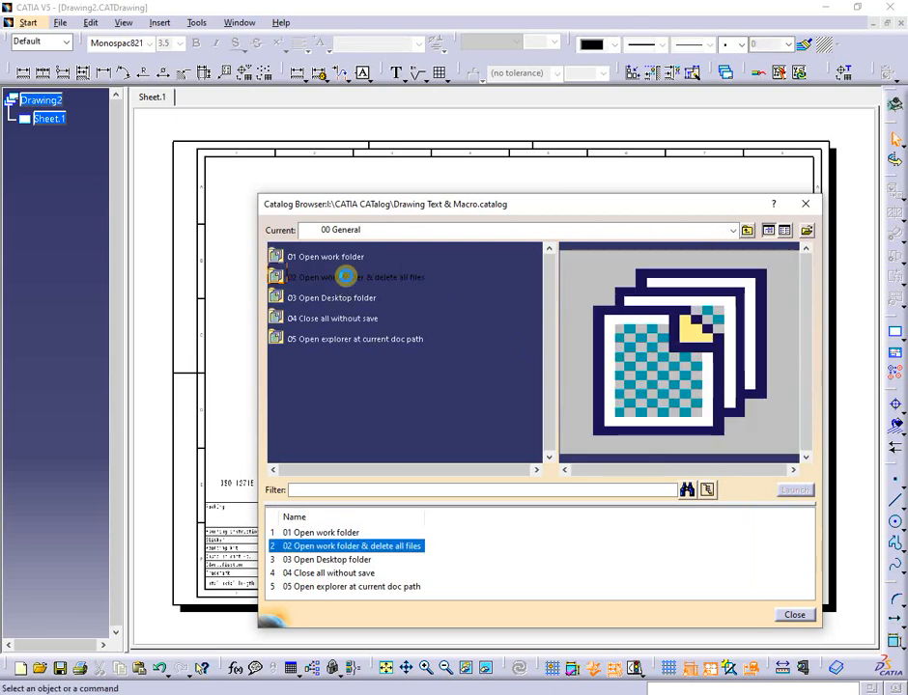